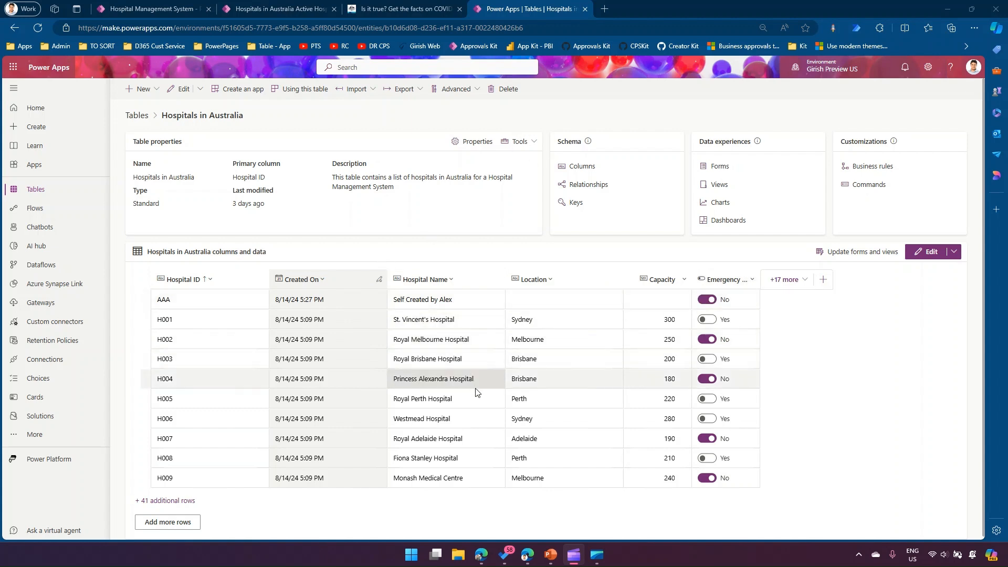
# - In the Hospital Management System app, browse the active hospitals list and open record H038
pyautogui.click(257, 7)
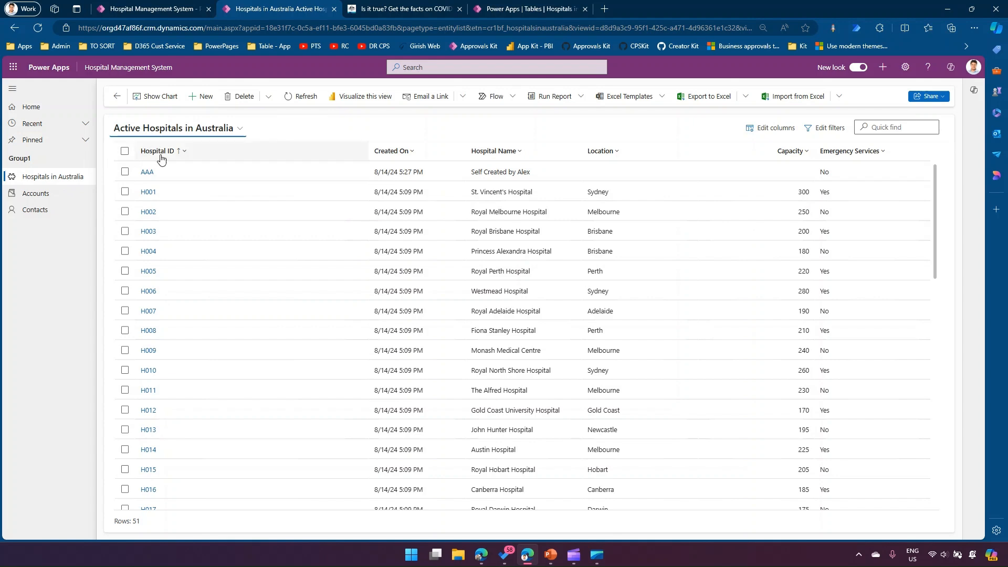
pyautogui.scroll(-1, 168, 313)
pyautogui.scroll(-10, 168, 313)
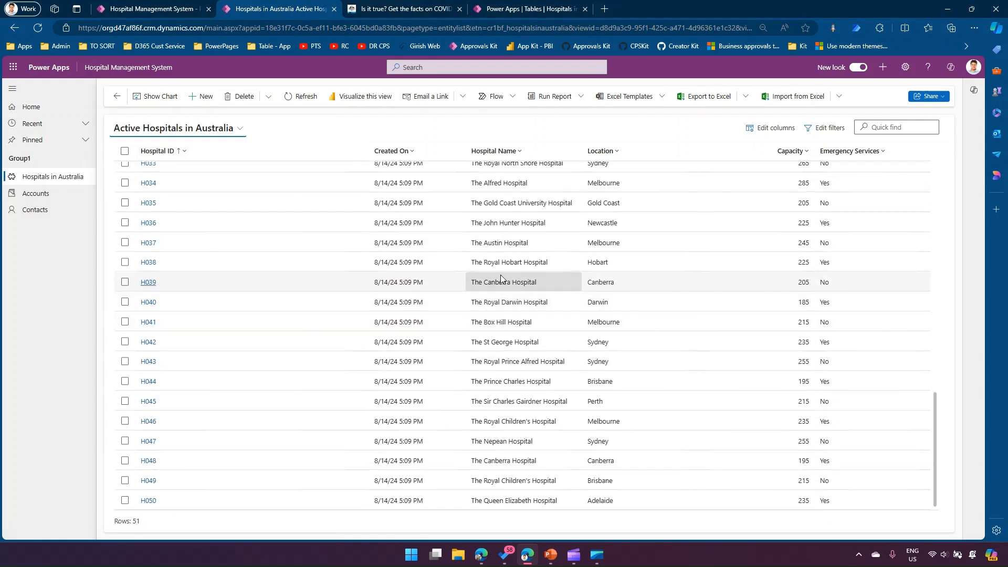
pyautogui.click(149, 263)
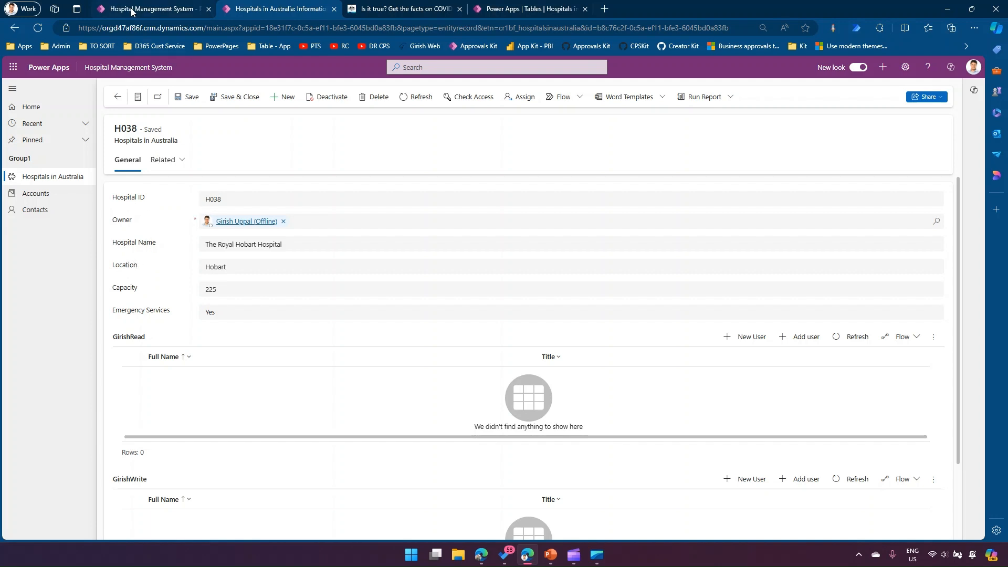
# - In the maker portal, give the Hospitals in Australia table's Hospital Name column the description "This is the name of Hospital" and save it
pyautogui.click(534, 12)
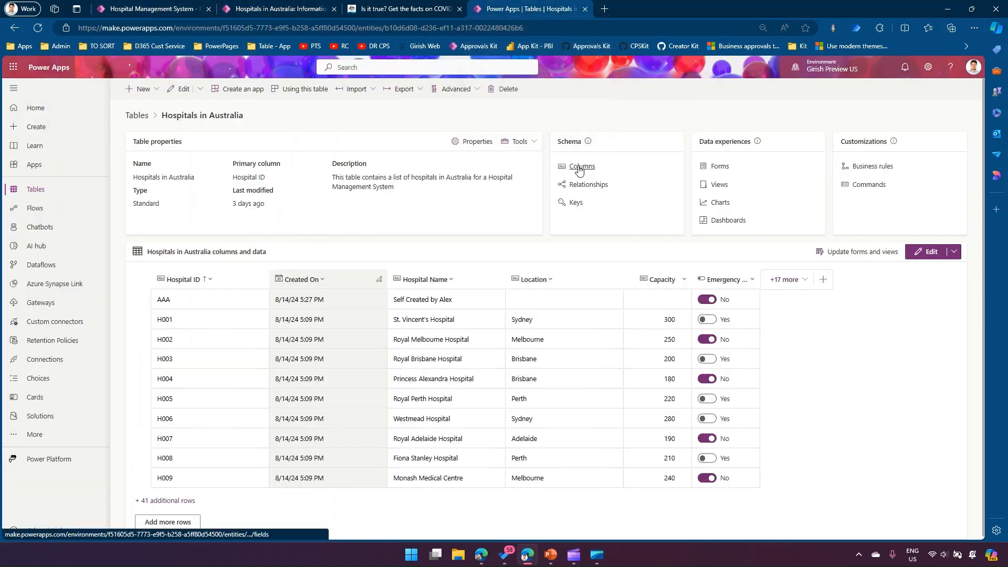
pyautogui.click(563, 167)
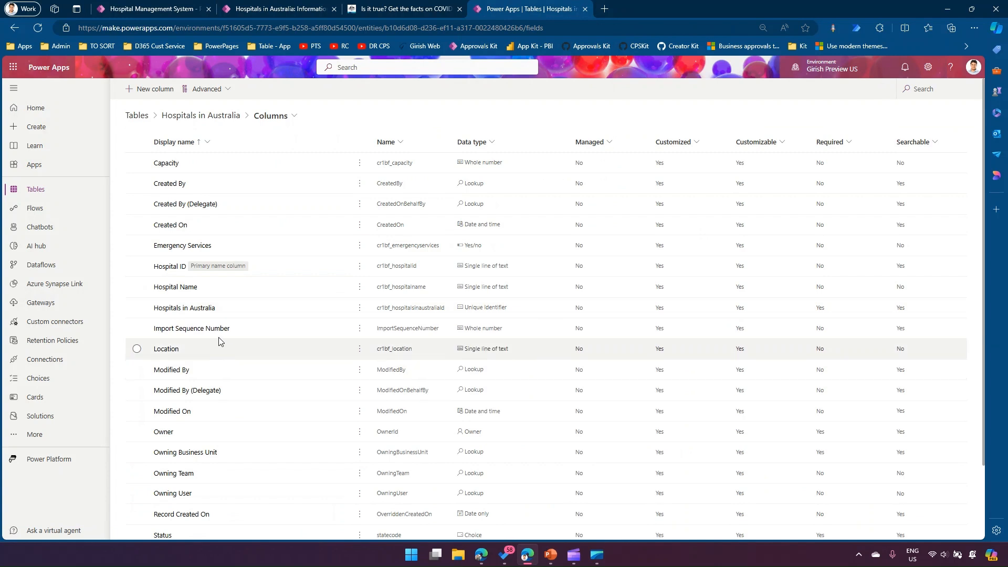
pyautogui.click(190, 291)
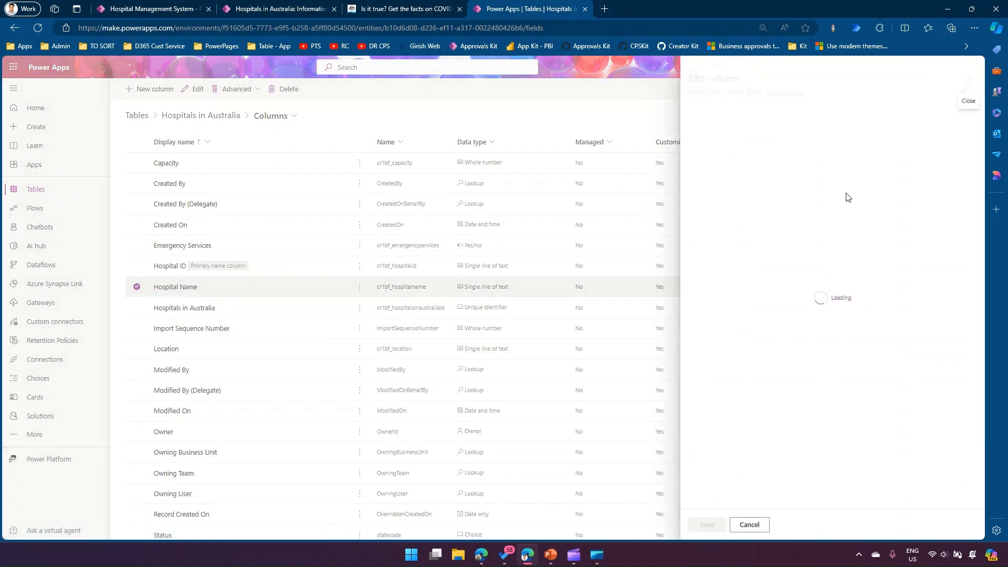
pyautogui.tripleClick(743, 130)
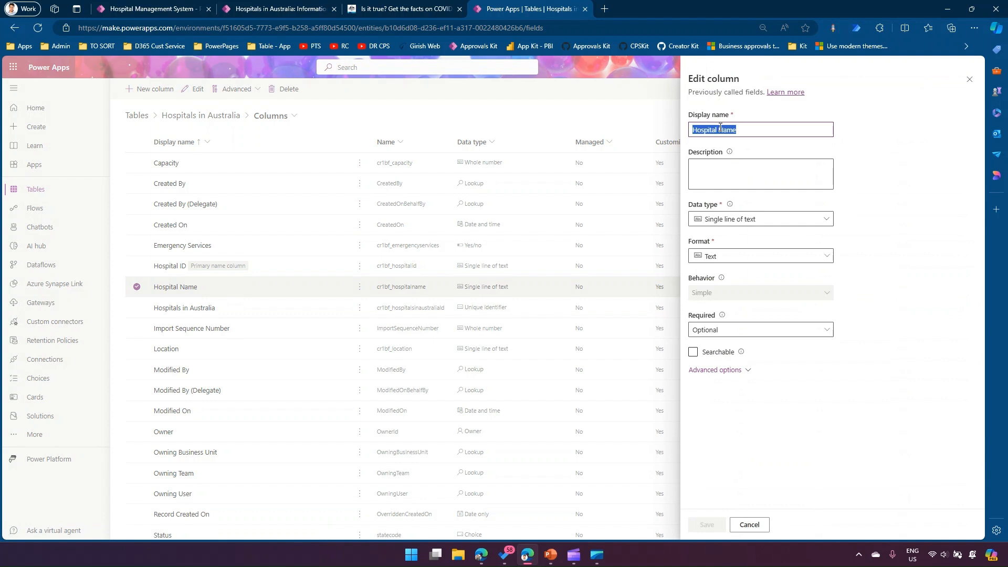
pyautogui.click(712, 171)
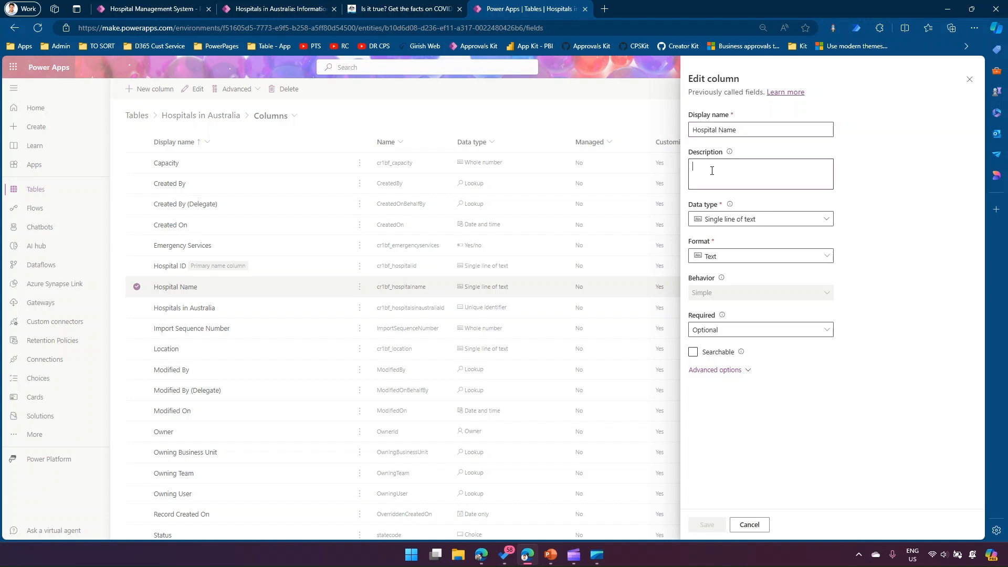
pyautogui.write('This i')
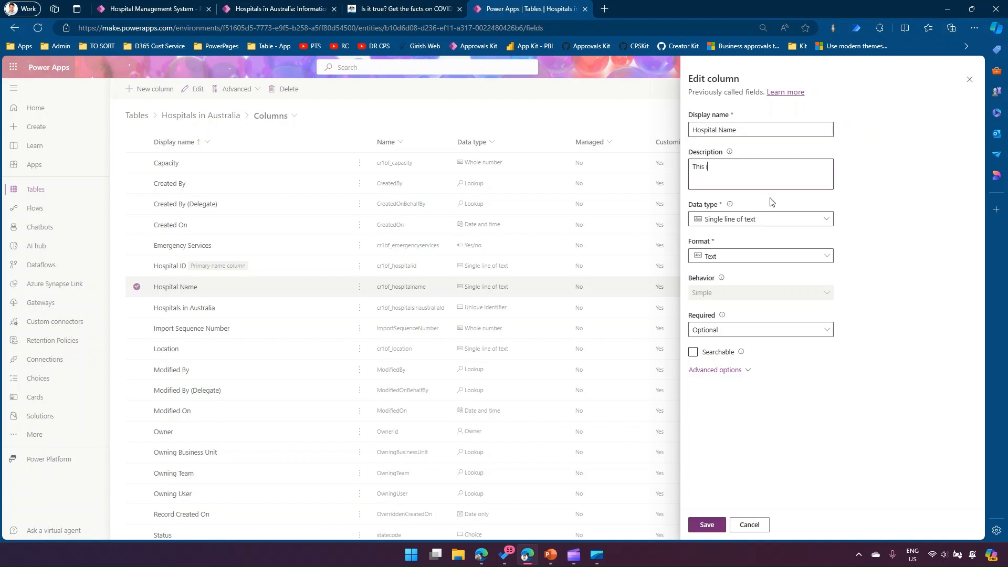
pyautogui.write('s the name of Hospital')
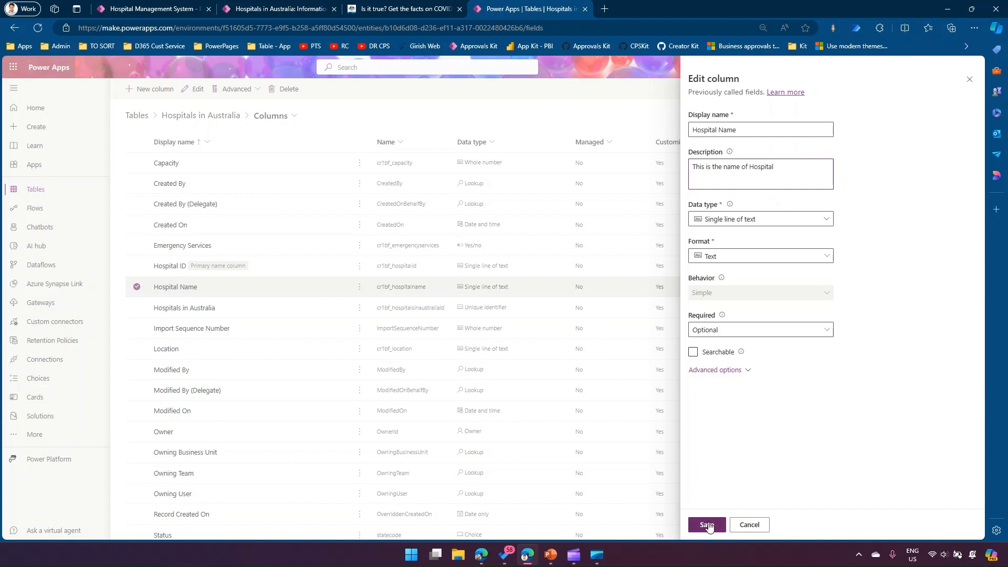
pyautogui.click(707, 524)
# - Reload the H038 record in the app and view the tooltip of its Hospital Name label
pyautogui.click(289, 10)
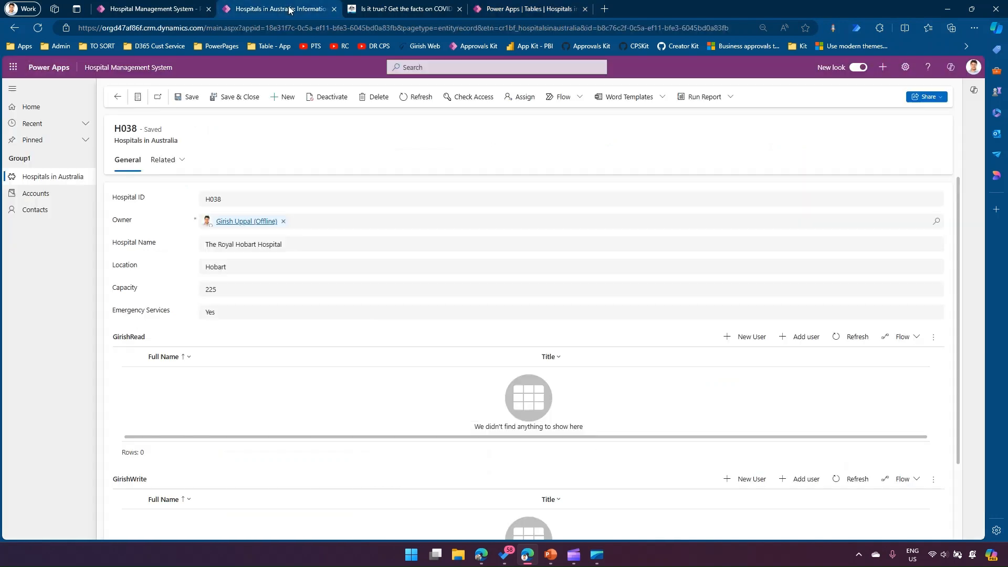
pyautogui.click(41, 31)
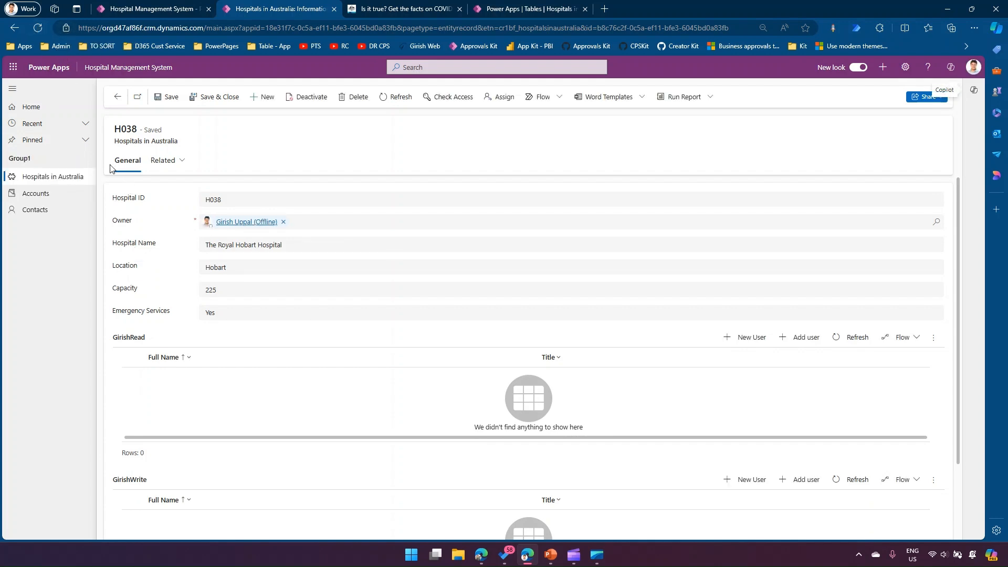
pyautogui.press('F5')
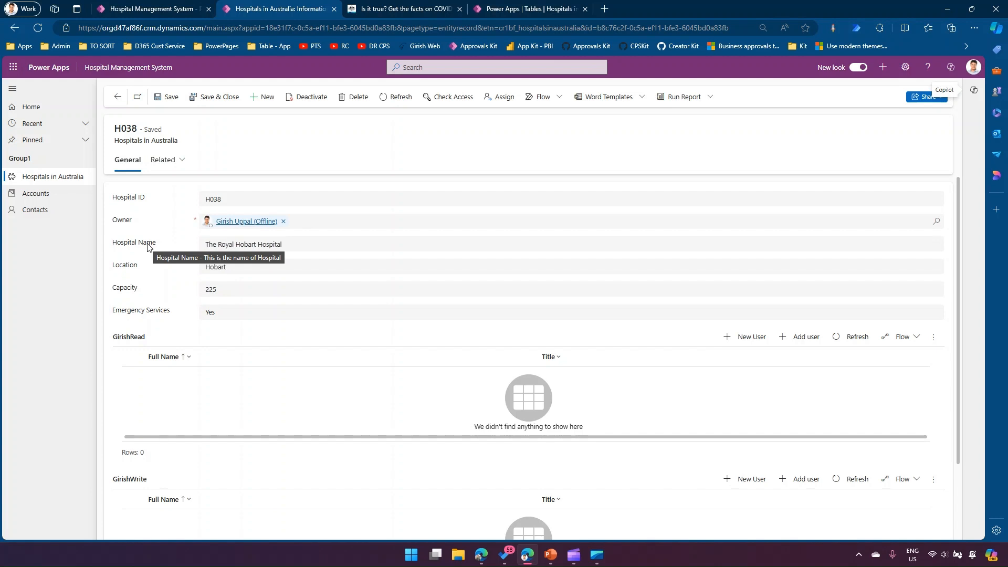
# - Reopen the Hospital Name column in the maker portal and fill its description with repeated copies of "This is the name of Hospital"
pyautogui.click(527, 10)
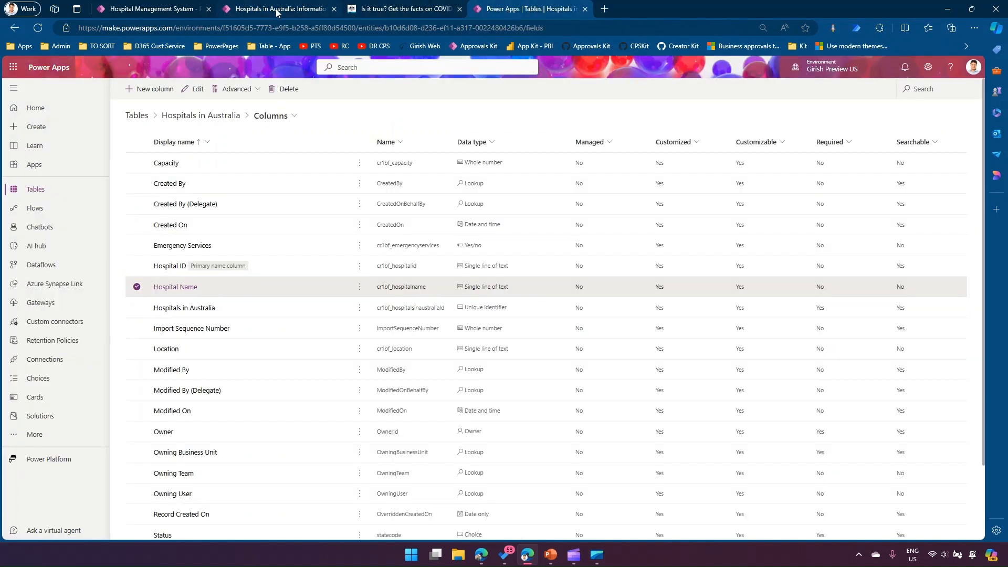
pyautogui.click(186, 287)
pyautogui.tripleClick(779, 165)
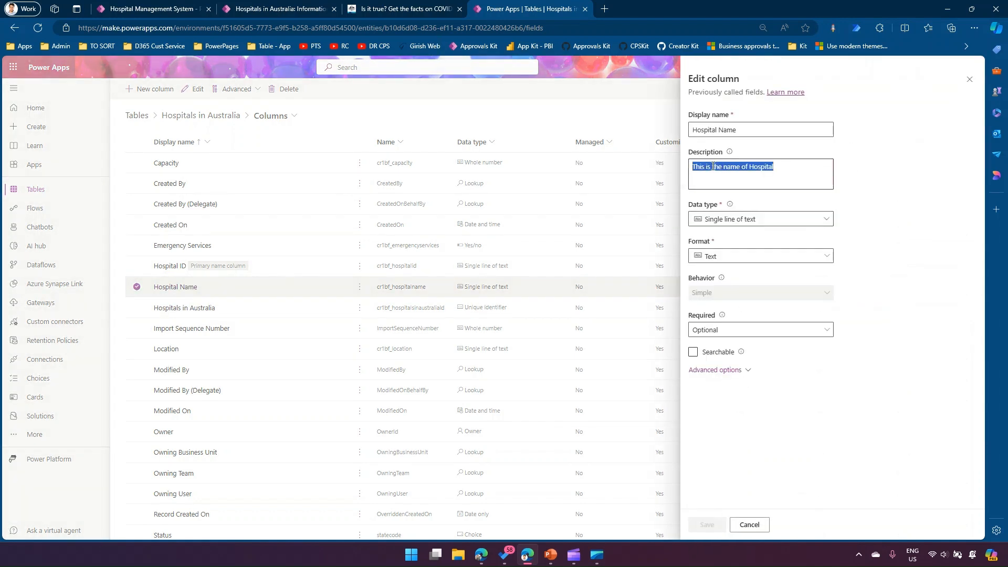
pyautogui.click(800, 173)
pyautogui.hotkey('ctrl', 'v')
pyautogui.hotkey('ctrl', 'v')
pyautogui.hotkey('ctrl', 'v')
pyautogui.hotkey('ctrl', 'v')
pyautogui.hotkey('ctrl', 'v')
pyautogui.hotkey('ctrl', 'v')
pyautogui.hotkey('ctrl', 'v')
pyautogui.hotkey('ctrl', 'v')
pyautogui.hotkey('ctrl', 'v')
pyautogui.hotkey('ctrl', 'v')
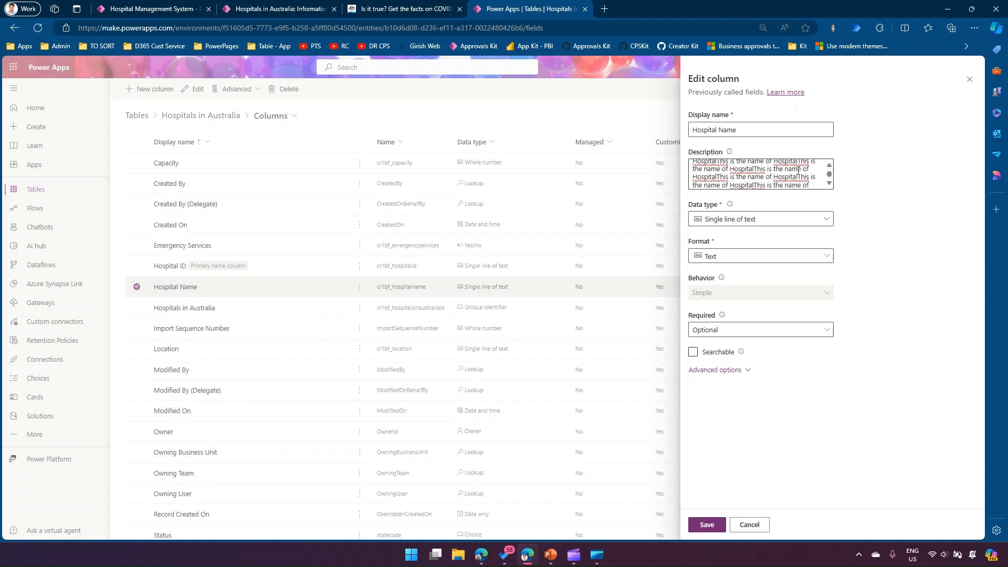
# - Copy the full column description into a new Notepad++ document, check its character length, and return to the browser
pyautogui.hotkey('ctrl', 'a')
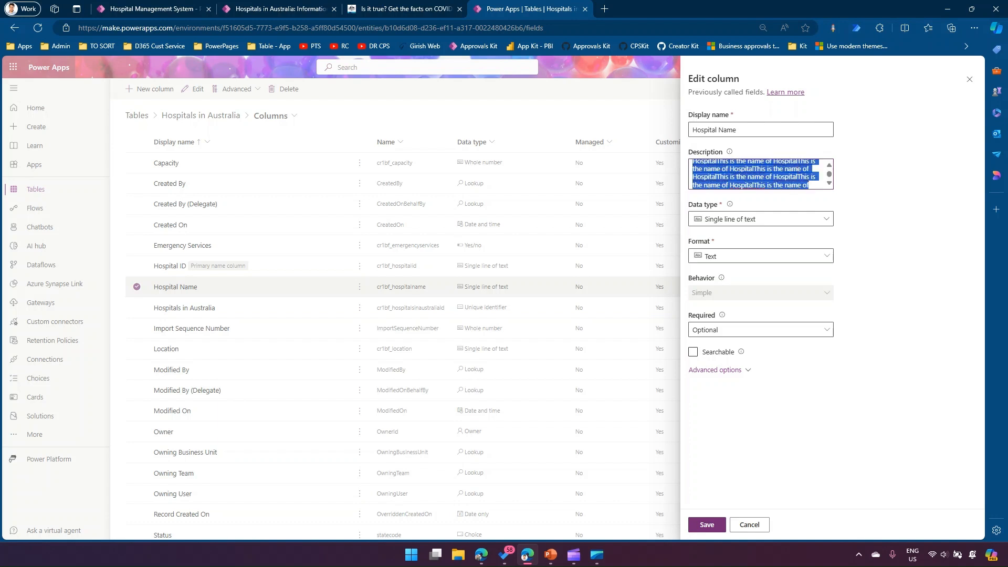
pyautogui.press('super')
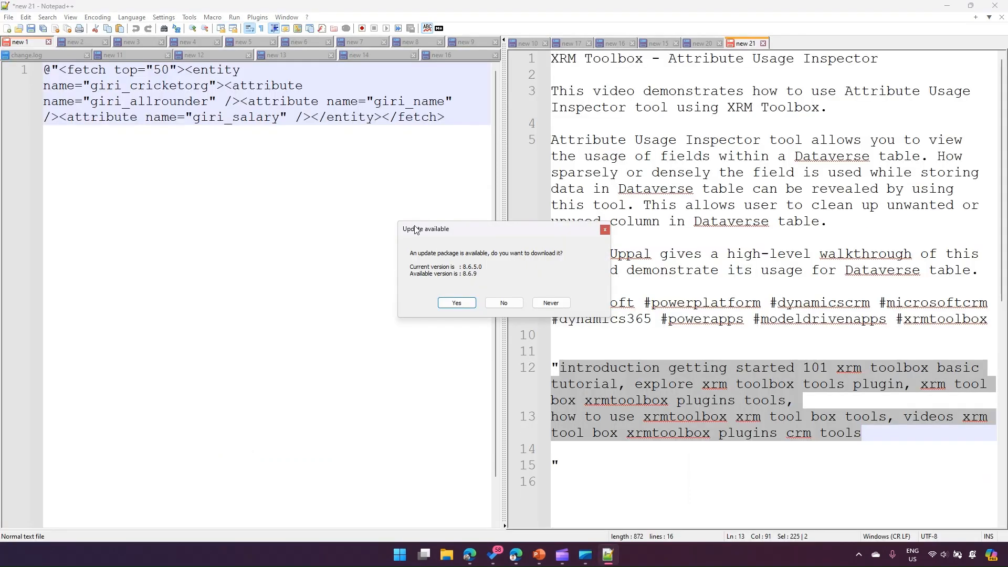
pyautogui.click(503, 302)
pyautogui.click(7, 29)
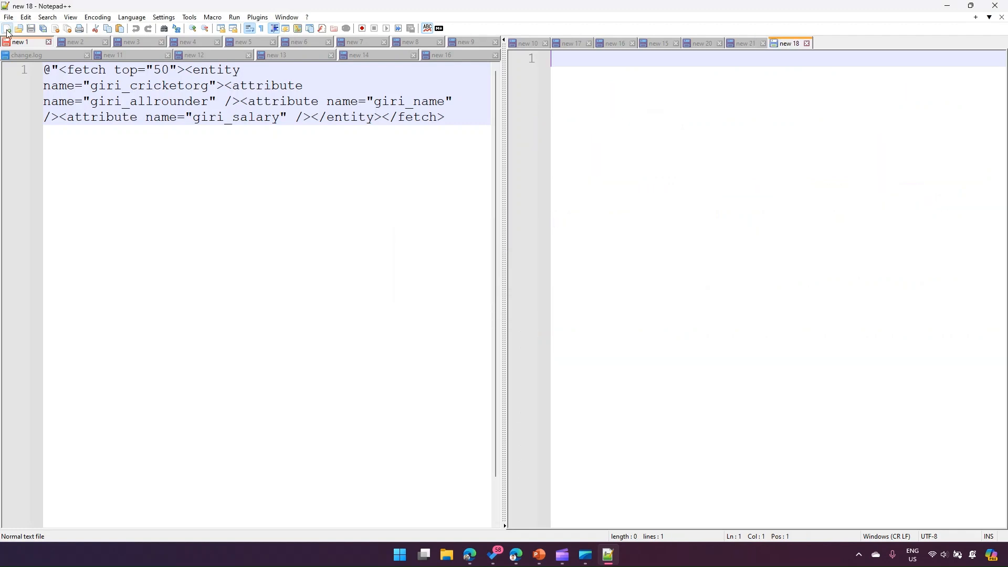
pyautogui.write('This is the name of Hospital This is the name of HospitalThis is the name of HospitalThis is the name of HospitalThis is the name of HospitalThis is the name of HospitalThis is the name of HospitalThis is the name of HospitalThis is the name of HospitalThis is the name of HospitalThis is the name of HospitalThis is the name of HospitalThis is the name of HospitalThis is the name of HospitalThis is the name of HospitalThis is the name of HospitalThis is the name of HospitalThis is the name of HospitalThis is the name of HospitalThis is the name of HospitalThis is the name of HospitalThis is the name of HospitalThis is the name of HospitalThis is the name of HospitalThis is the name of HospitalThis is the name of HospitalThis is the name of HospitalThis is the name of HospitalThis is the name of HospitalThis is the name of HospitalThis is the name of HospitalThis is the name of HospitalThis is the name of HospitalThis is the name of HospitalThis is the name of HospitalThis is the name of')
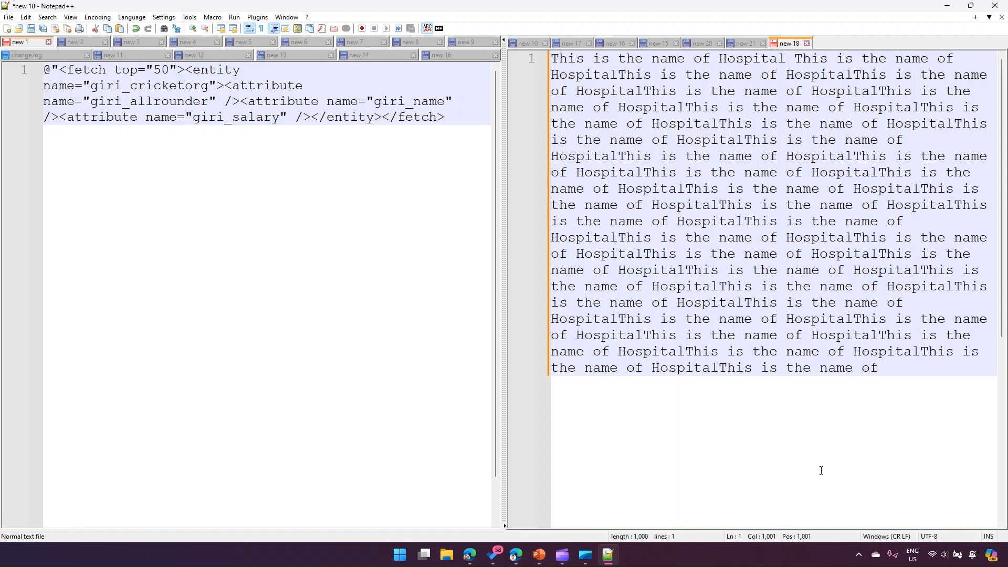
pyautogui.hotkey('ctrl', 'a')
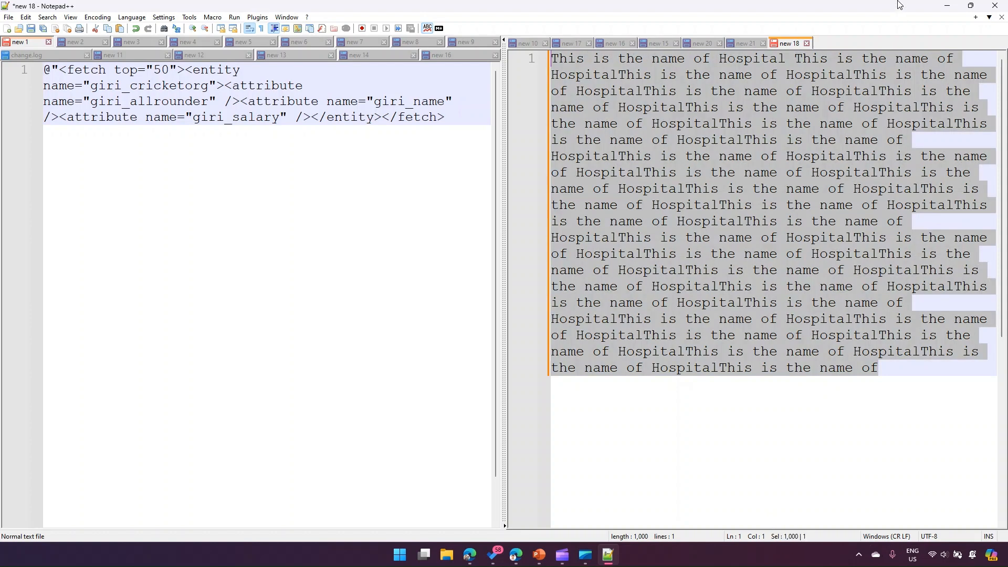
pyautogui.click(946, 5)
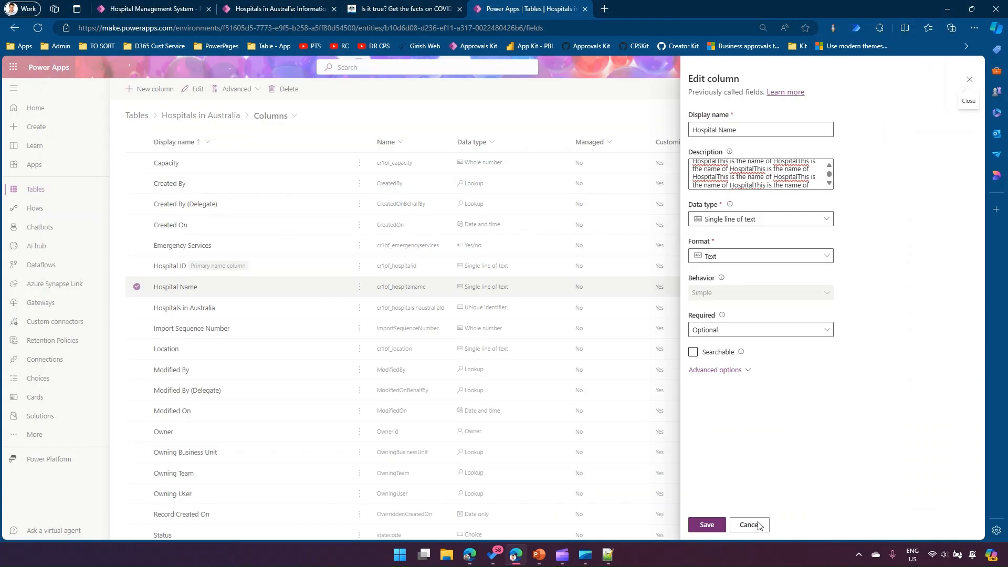
# - Save the lengthened Hospital Name description and view the label's tooltip on the H038 record
pyautogui.click(711, 522)
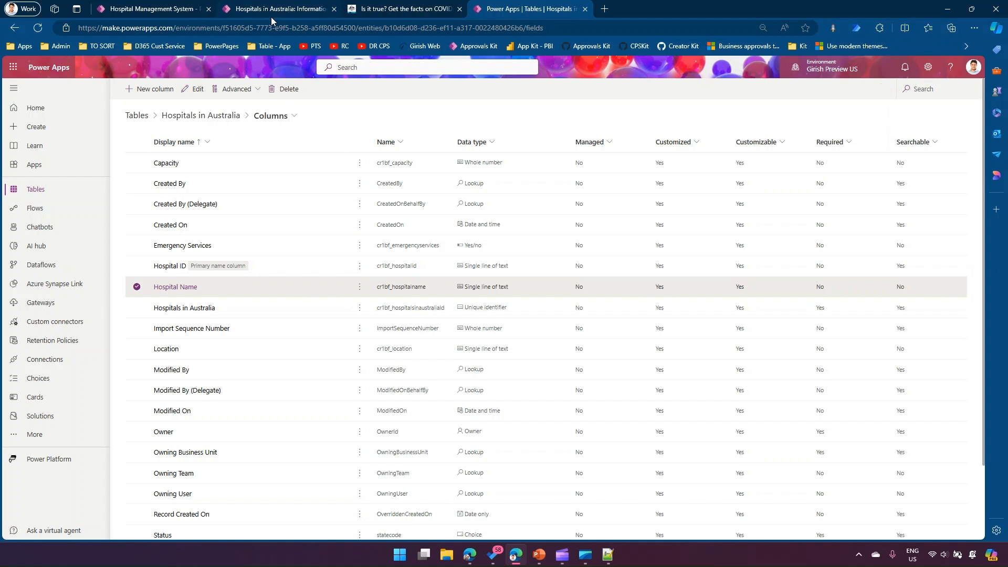
pyautogui.moveTo(277, 10)
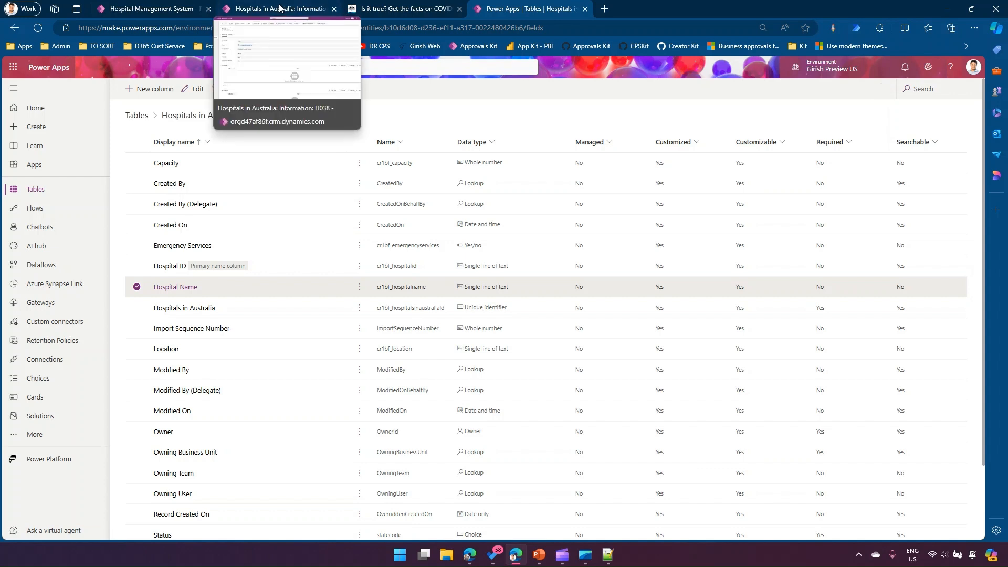
pyautogui.click(279, 8)
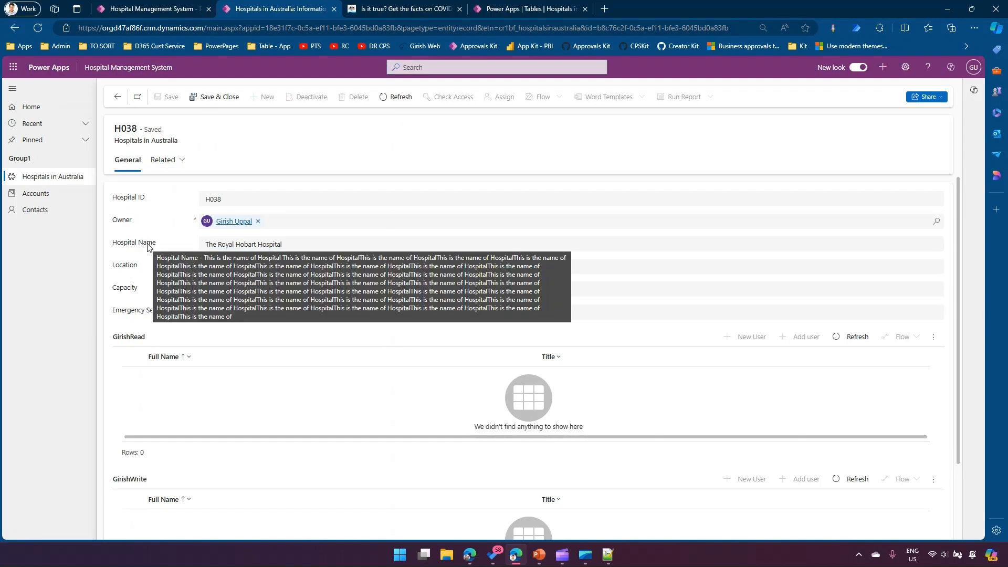
pyautogui.moveTo(139, 245)
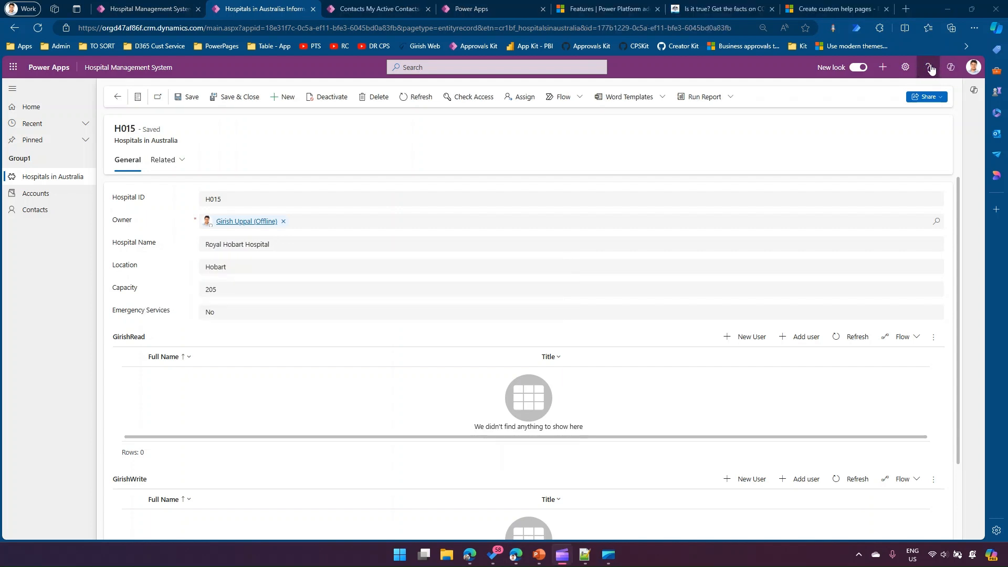
# - View the help pane on hospital record H015 and close it
pyautogui.click(928, 68)
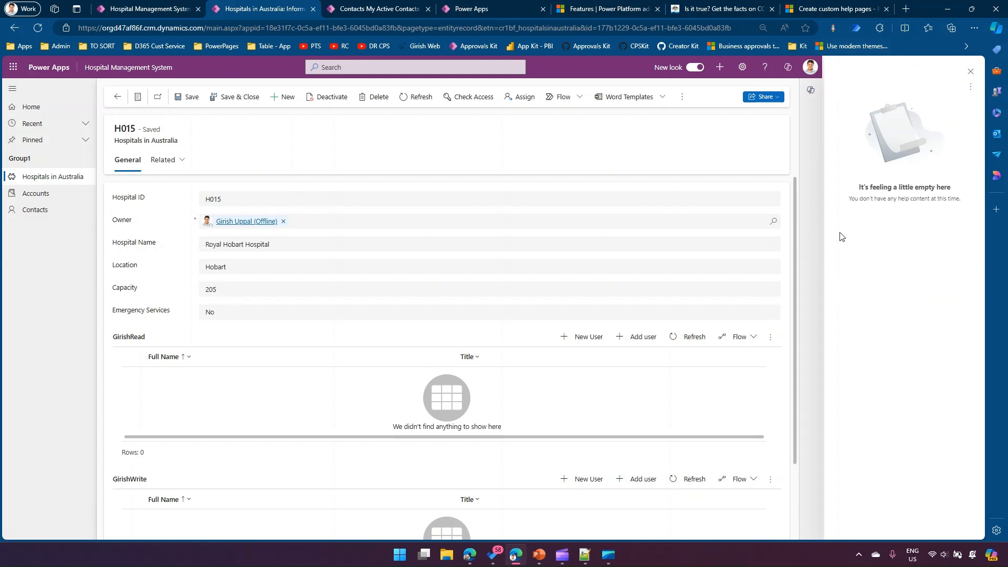
pyautogui.click(970, 71)
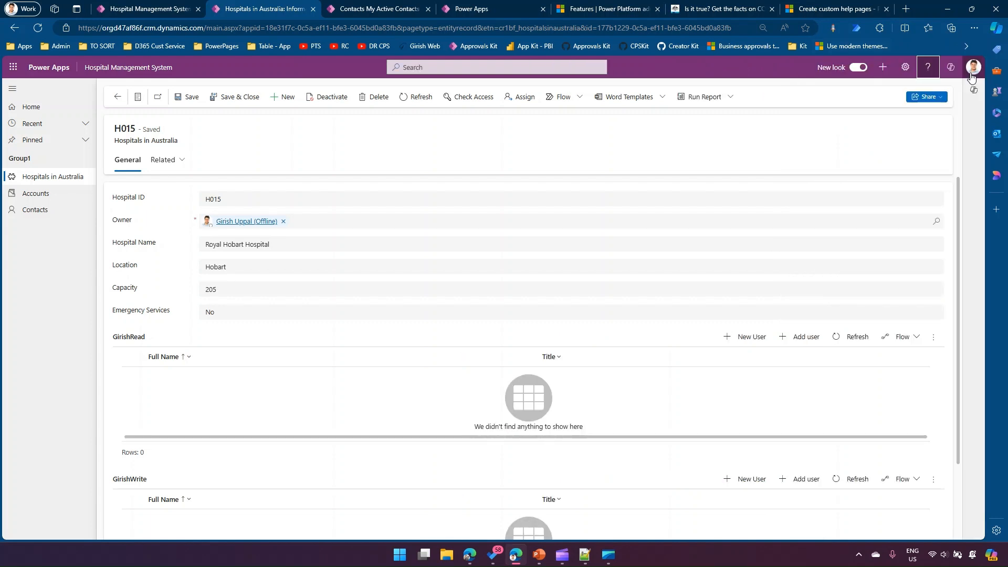
# - Open the General system settings under Administration in the app's advanced settings and find the custom Help URL section
pyautogui.click(905, 67)
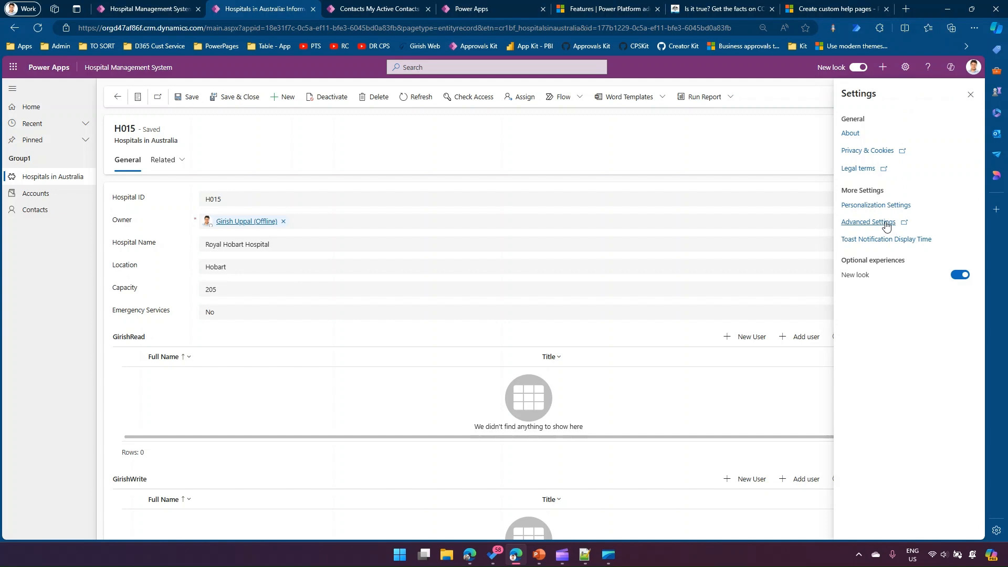
pyautogui.click(868, 222)
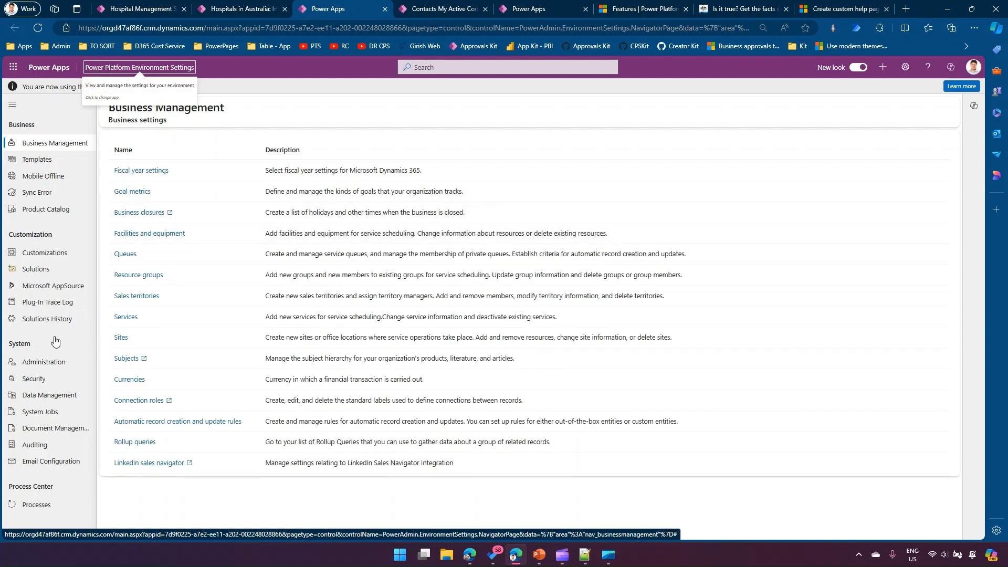
pyautogui.click(57, 366)
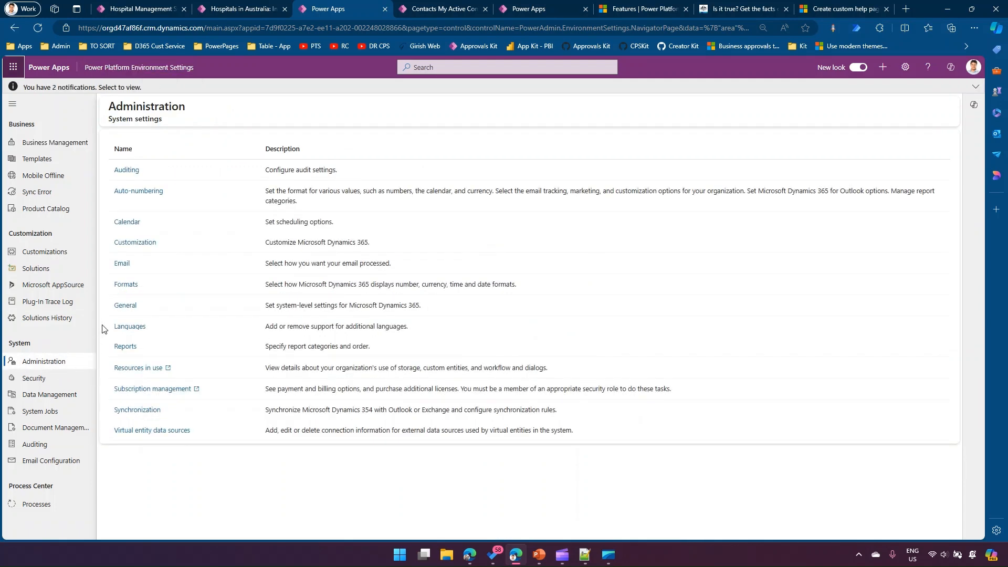
pyautogui.click(117, 309)
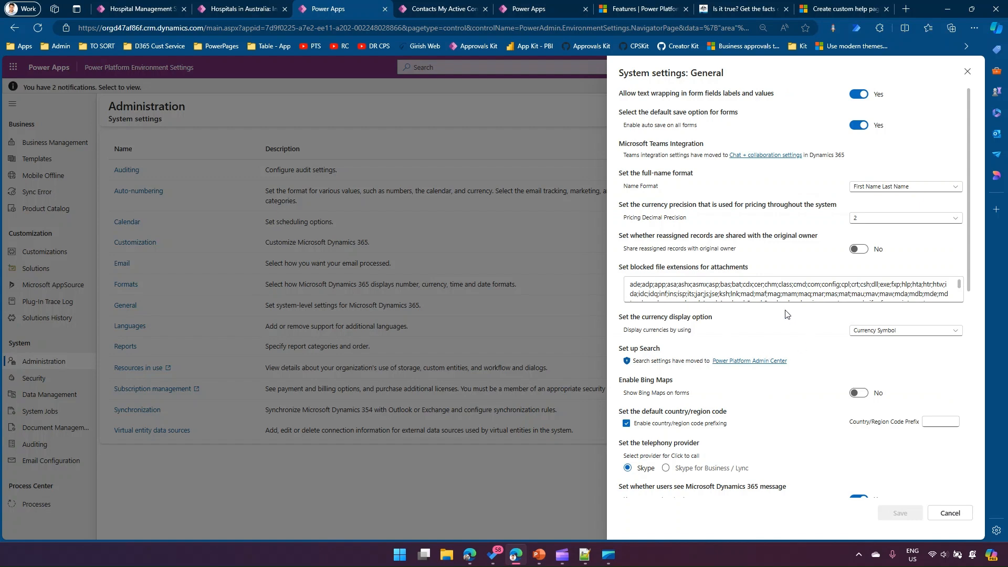
pyautogui.scroll(-2, 764, 344)
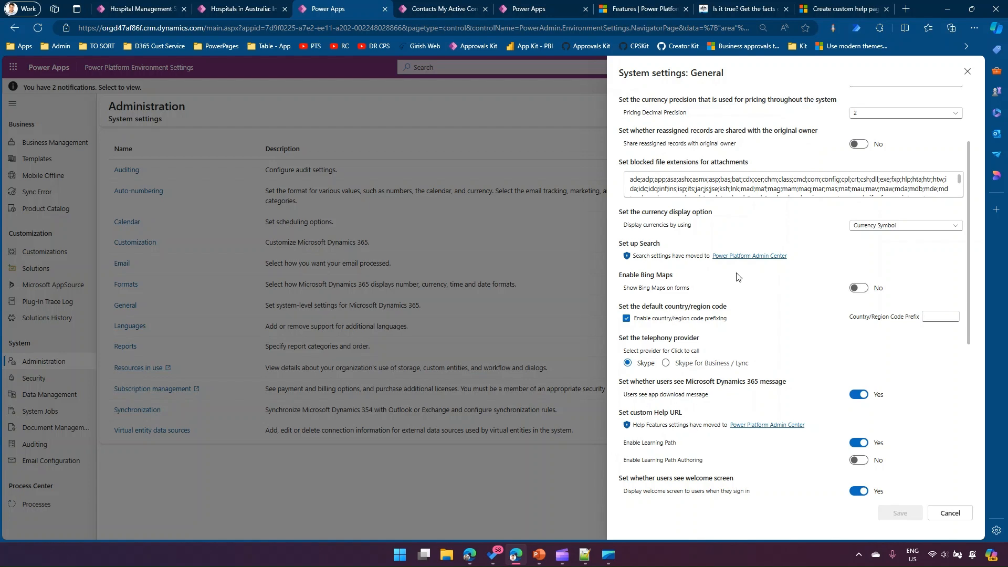
# - Examine the Help features settings on the environment's Features page in the Power Platform admin center
pyautogui.click(848, 11)
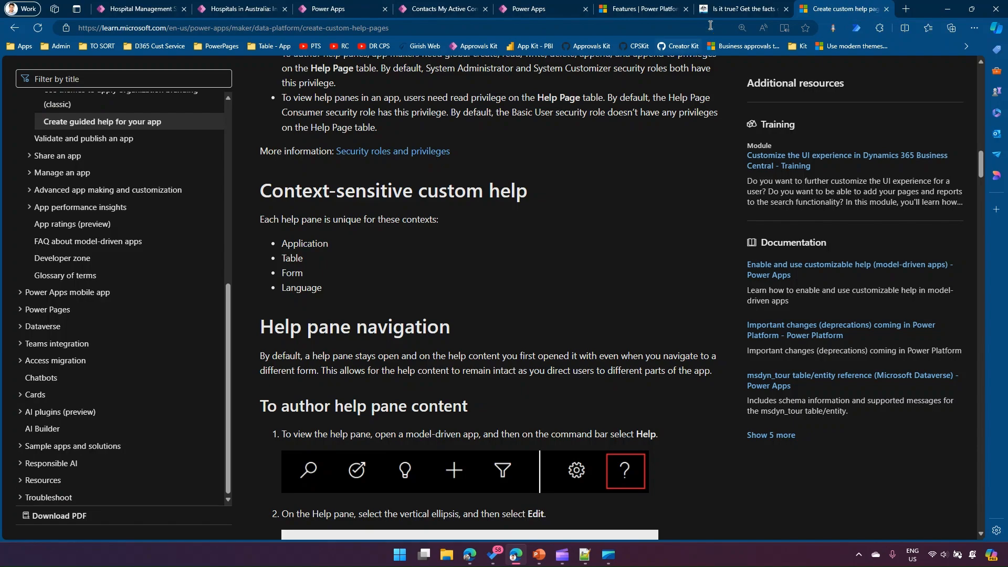
pyautogui.click(623, 11)
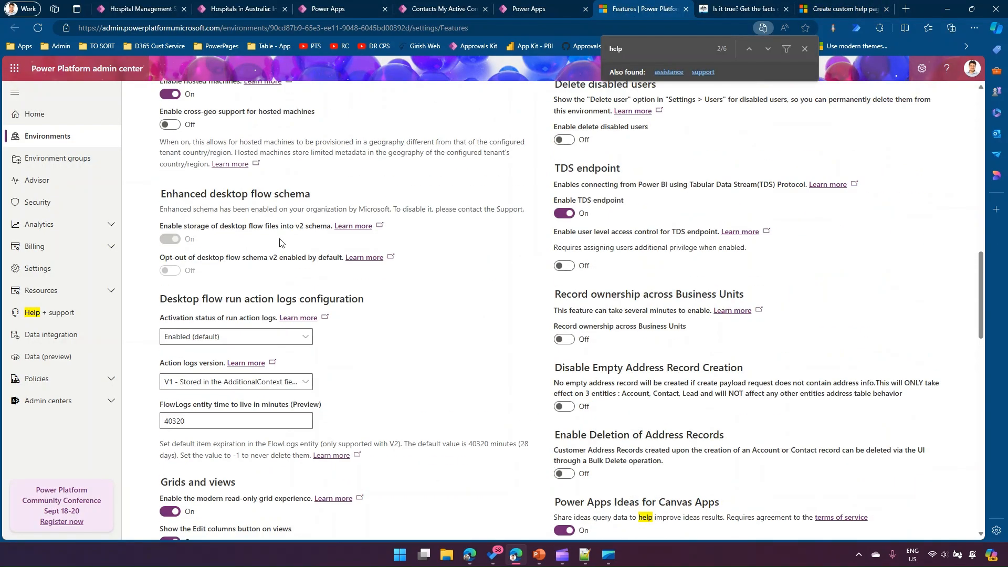
pyautogui.scroll(10, 240, 179)
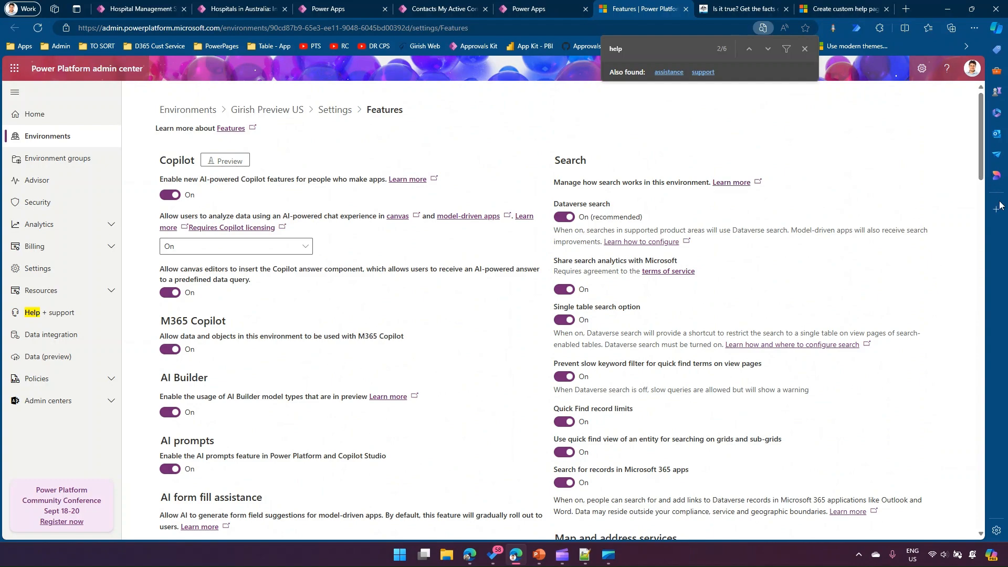
pyautogui.moveTo(980, 179); pyautogui.dragTo(980, 257)
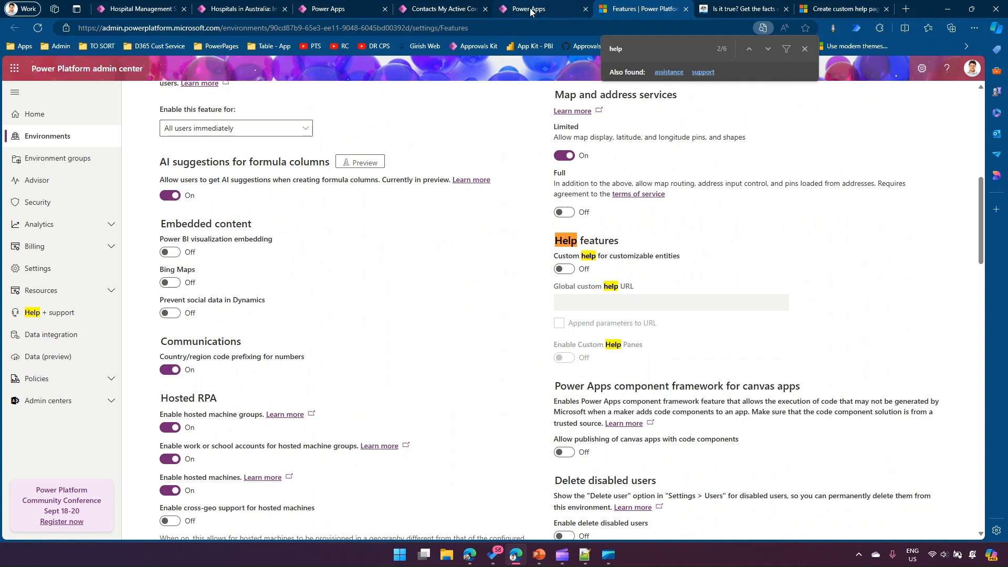
# - Return to hospital record H015 in the Hospital Management System app and open its help pane for editing
pyautogui.click(328, 8)
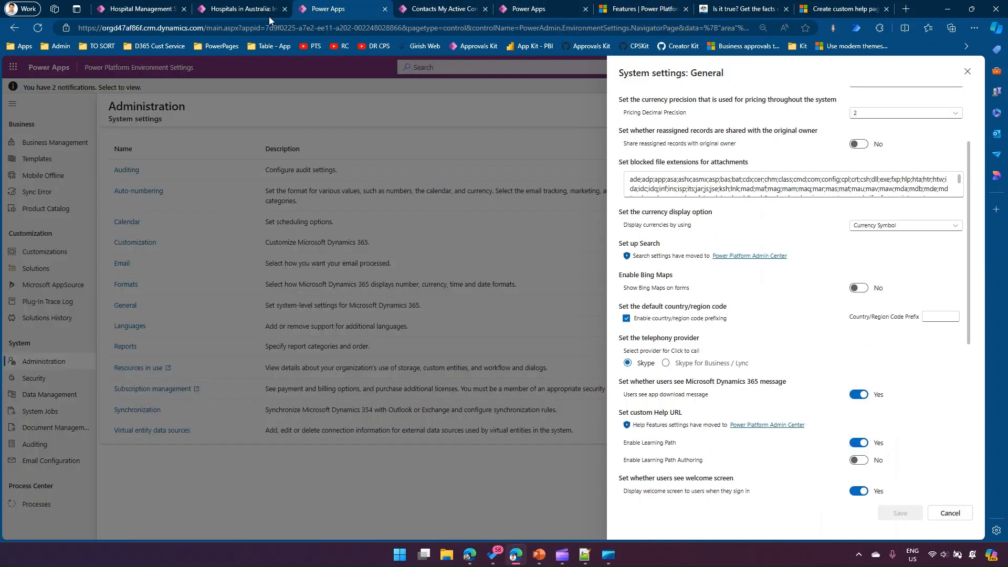
pyautogui.click(244, 9)
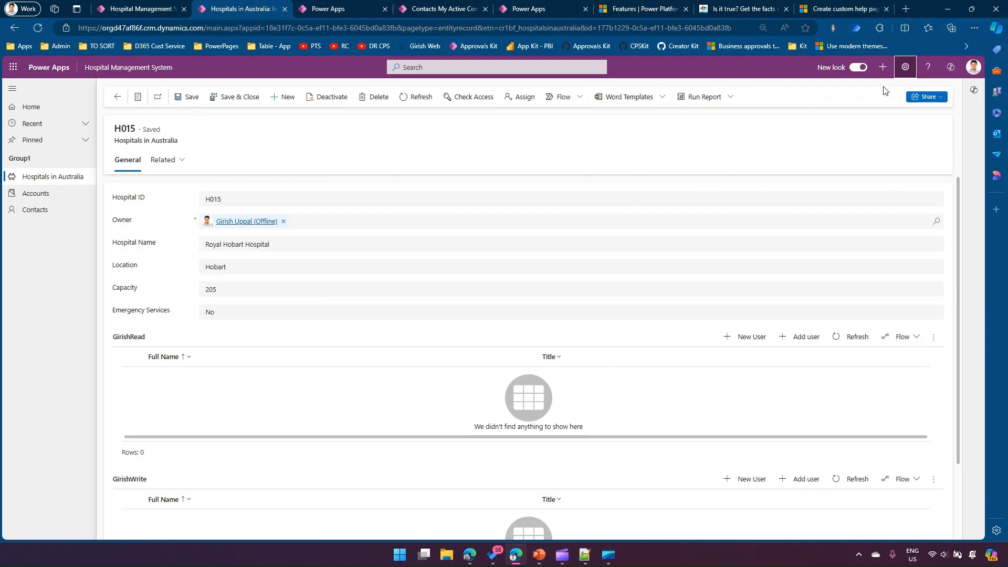
pyautogui.click(928, 72)
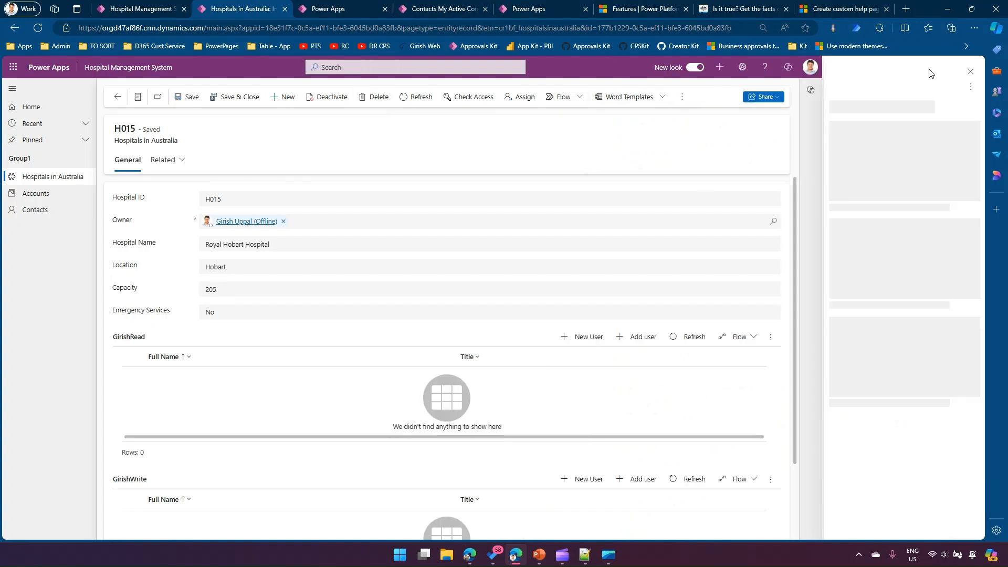
pyautogui.click(971, 88)
pyautogui.click(920, 105)
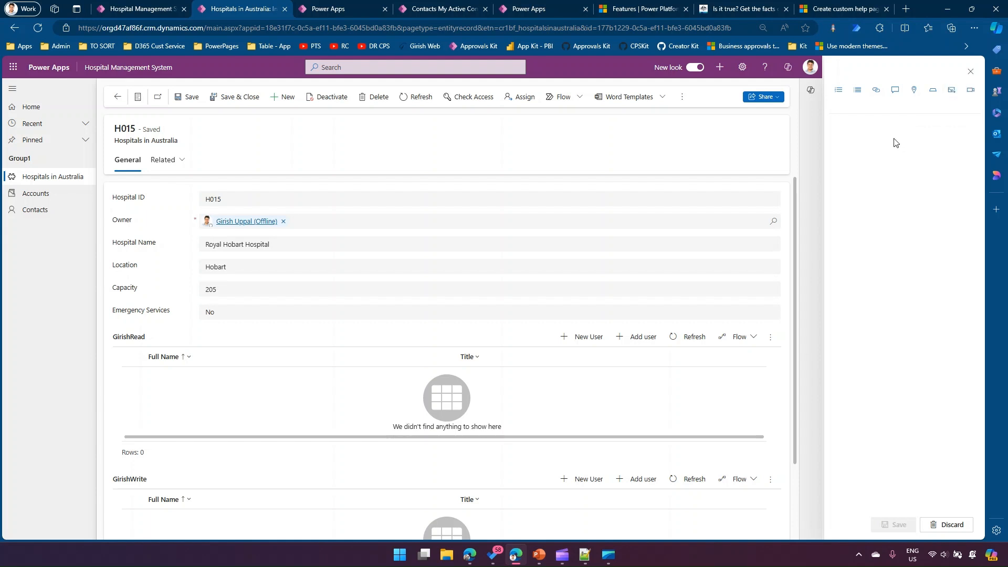
# - Enter "Hospital Management System" and "Lorem Ipsum dolor iamemet" as the first two lines of the help content, followed by blank lines
pyautogui.click(868, 127)
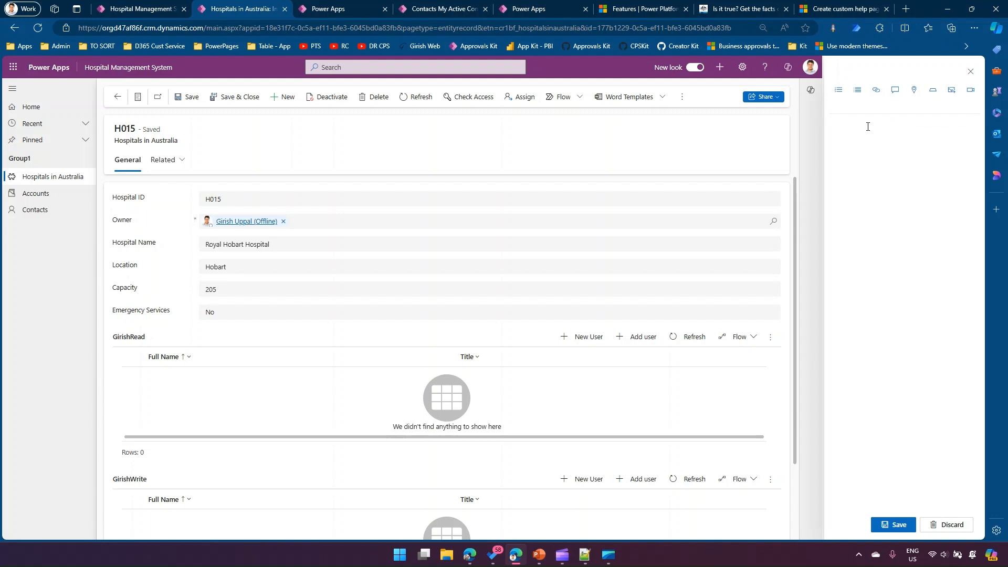
pyautogui.write('Hospi')
pyautogui.write('tal Management')
pyautogui.write('olor')
pyautogui.write(' iamemet')
pyautogui.press('Return')
pyautogui.press('Return')
pyautogui.press('Return')
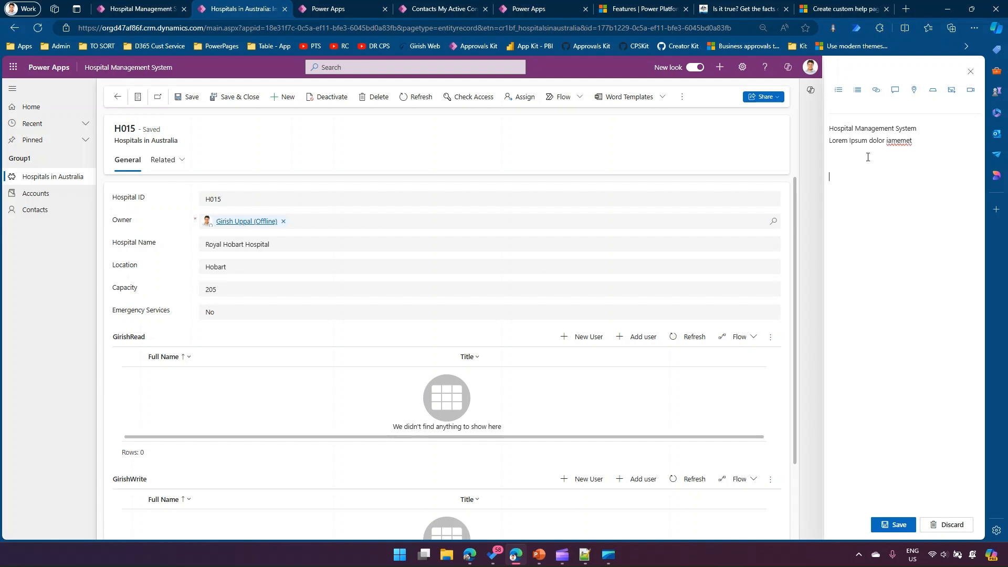
# - Copy the word "Lorem" onto four separate lines below the intro text and format them as a numbered list
pyautogui.doubleClick(842, 140)
pyautogui.hotkey('ctrl', 'c')
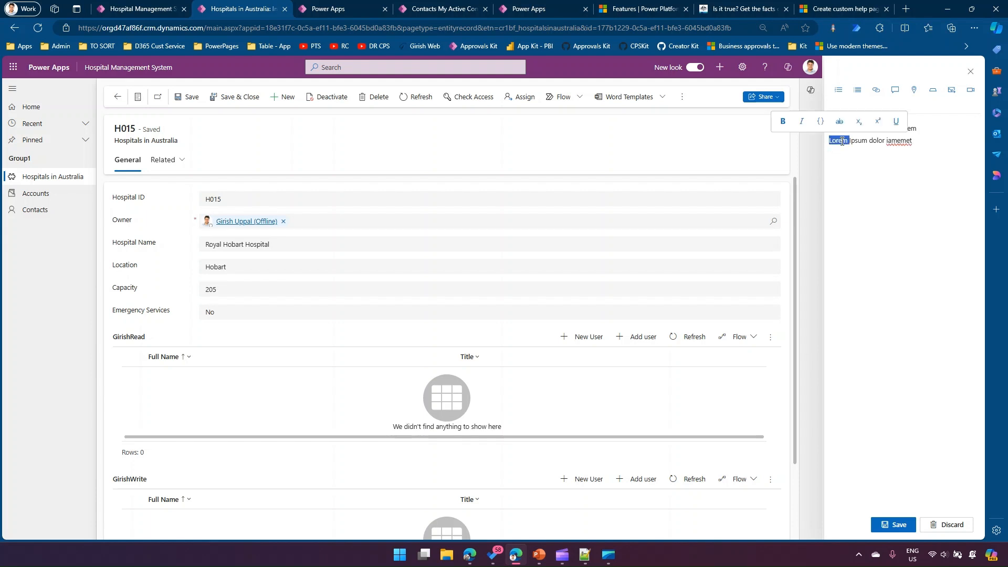
pyautogui.click(857, 192)
pyautogui.click(934, 153)
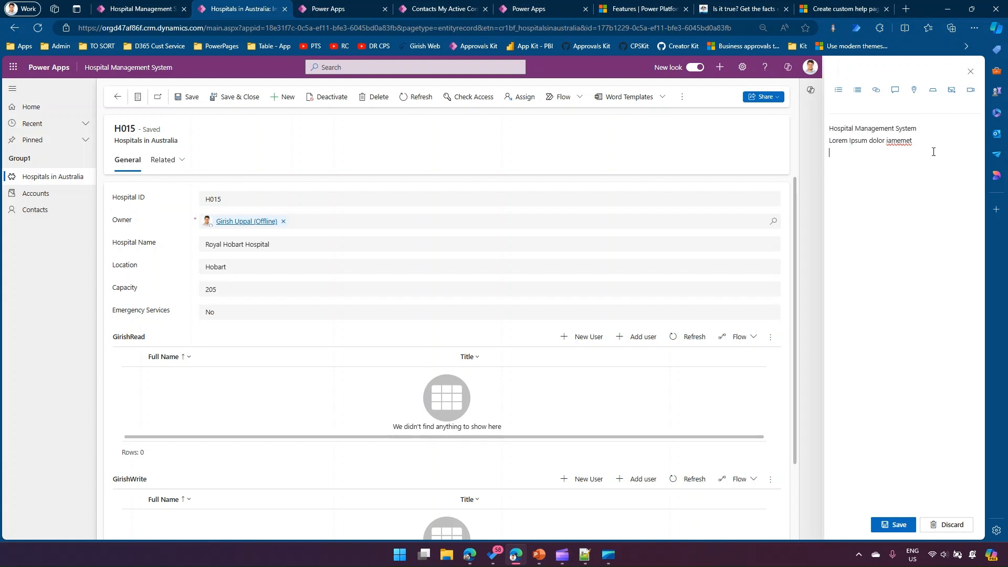
pyautogui.hotkey('ctrl', 'v')
pyautogui.press('Return')
pyautogui.hotkey('ctrl', 'v')
pyautogui.press('Return')
pyautogui.hotkey('ctrl', 'v')
pyautogui.press('Return')
pyautogui.hotkey('ctrl', 'v')
pyautogui.press('Return')
pyautogui.moveTo(850, 202); pyautogui.dragTo(828, 165)
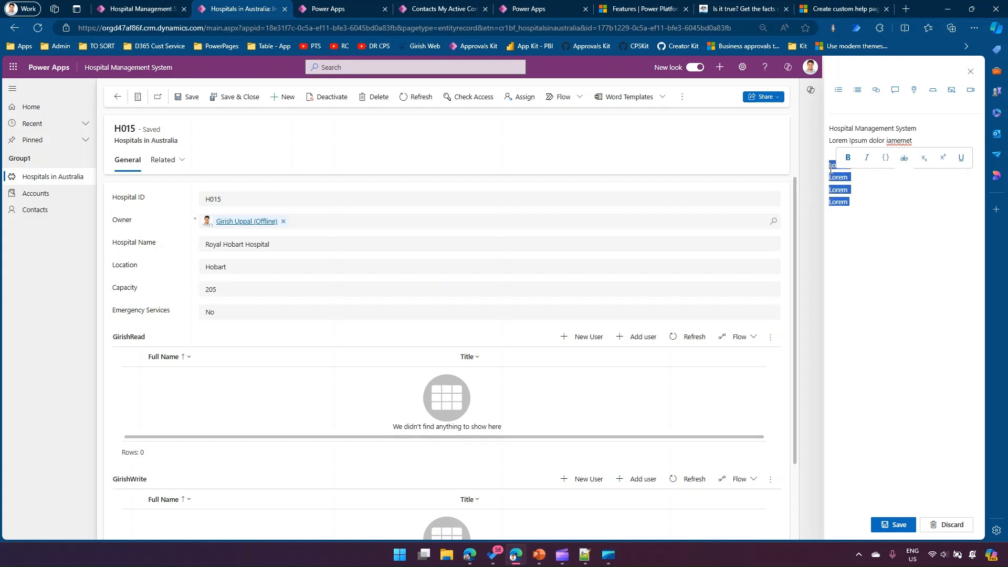
pyautogui.click(839, 95)
# - Add the lines "Some", "Some" and "Sp,1" below the numbered list and format them as a bulleted list
pyautogui.click(866, 206)
pyautogui.write('Some')
pyautogui.press('Return')
pyautogui.write('Some')
pyautogui.press('Return')
pyautogui.write('Sp,1')
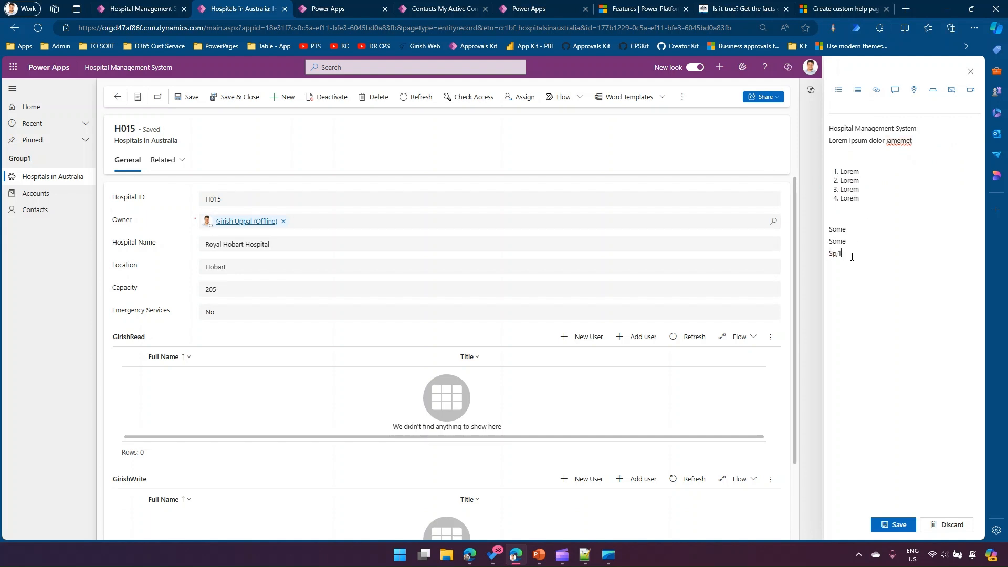
pyautogui.moveTo(852, 257); pyautogui.dragTo(828, 229)
pyautogui.click(857, 90)
# - Remove the extra blank lines before the numbered list and the bulleted list
pyautogui.click(905, 267)
pyautogui.click(851, 224)
pyautogui.click(915, 218)
pyautogui.press('Delete')
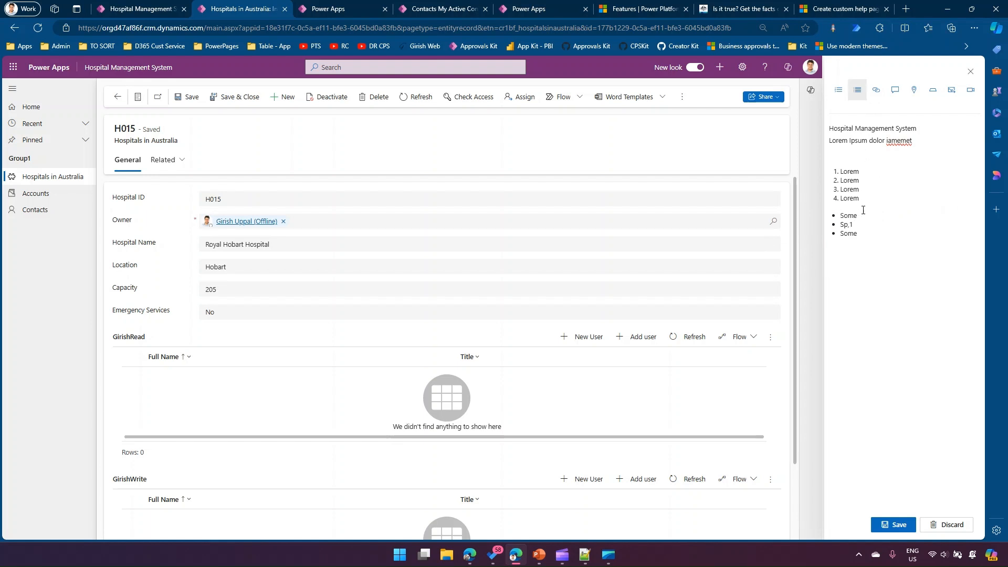
pyautogui.click(858, 157)
pyautogui.press('Delete')
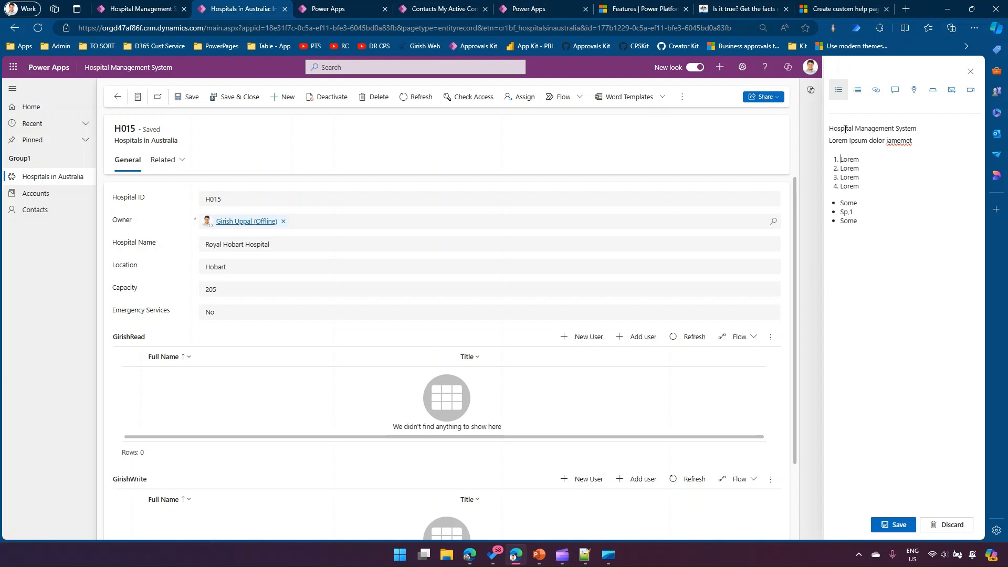
pyautogui.click(871, 219)
pyautogui.press('Return')
pyautogui.press('Return')
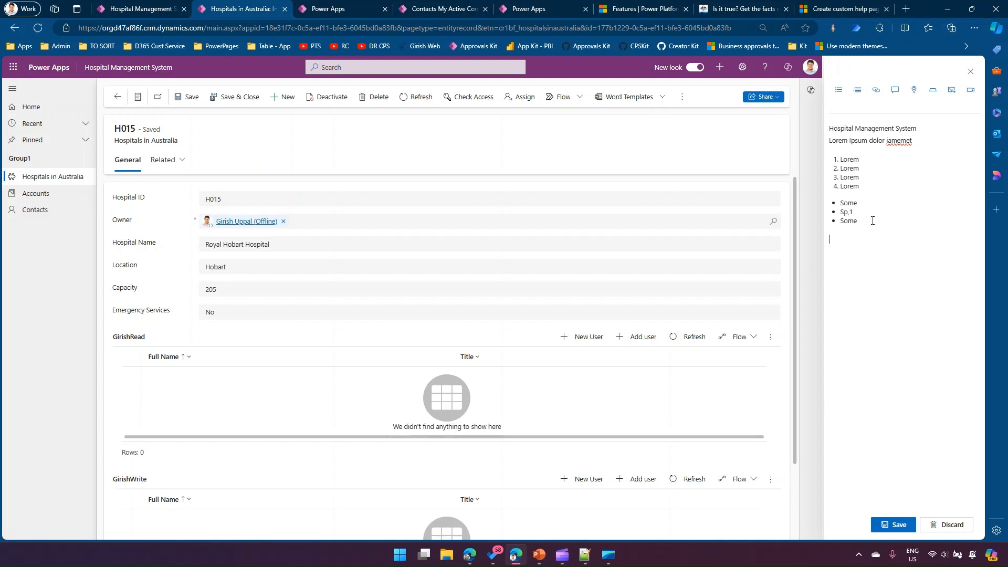
pyautogui.click(877, 91)
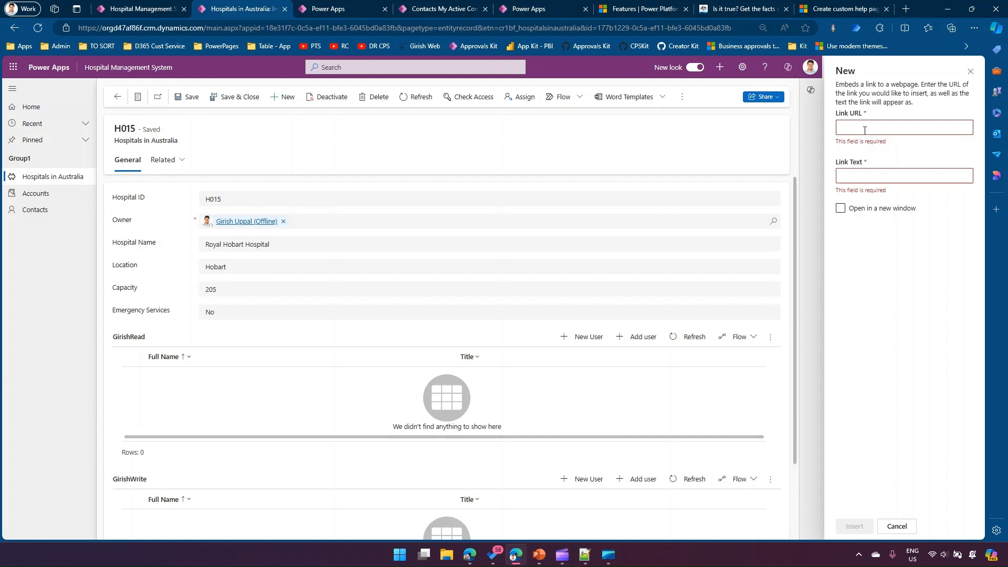
pyautogui.write('www')
pyautogui.write('of')
pyautogui.write('le Help')
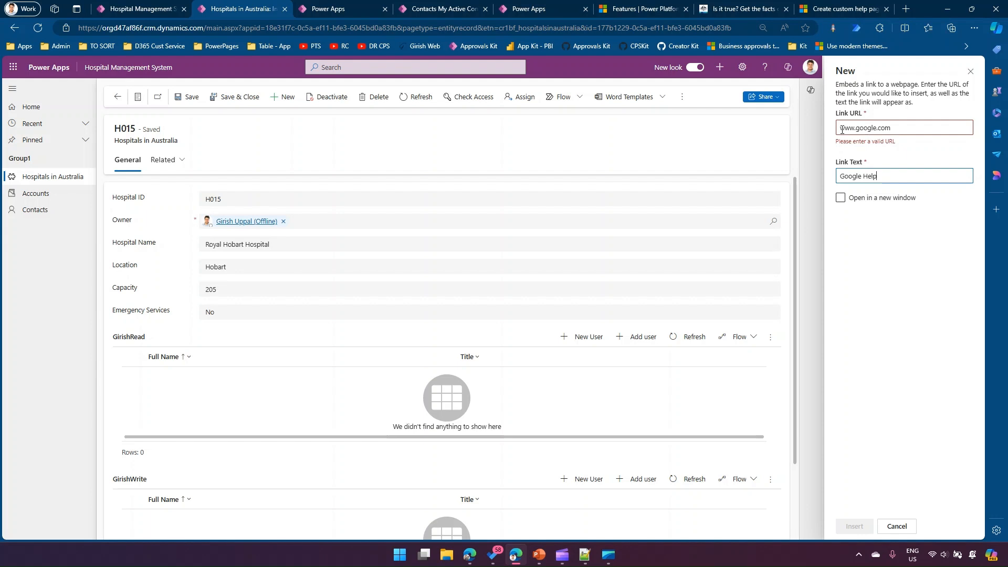
pyautogui.write('https://')
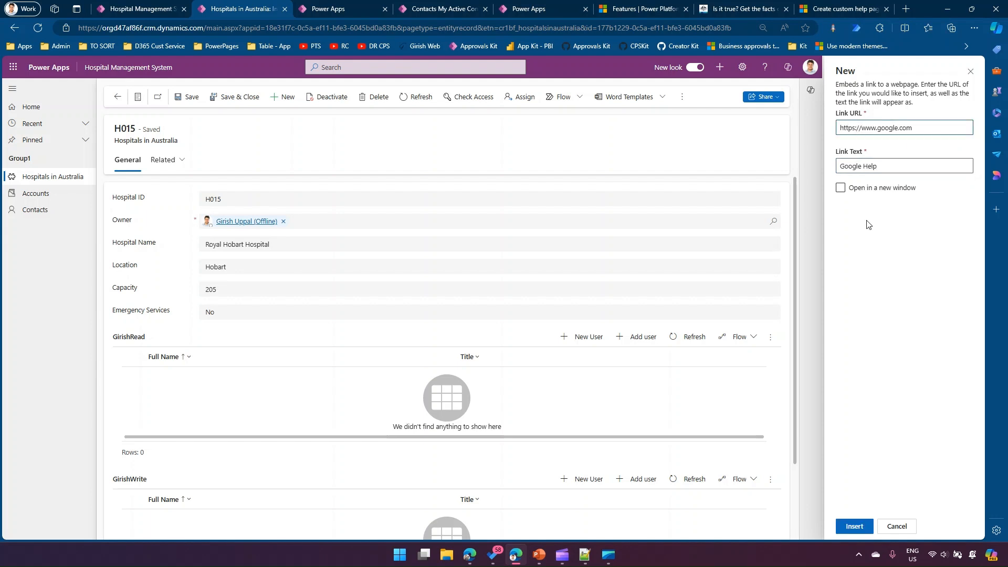
pyautogui.click(840, 187)
pyautogui.click(854, 525)
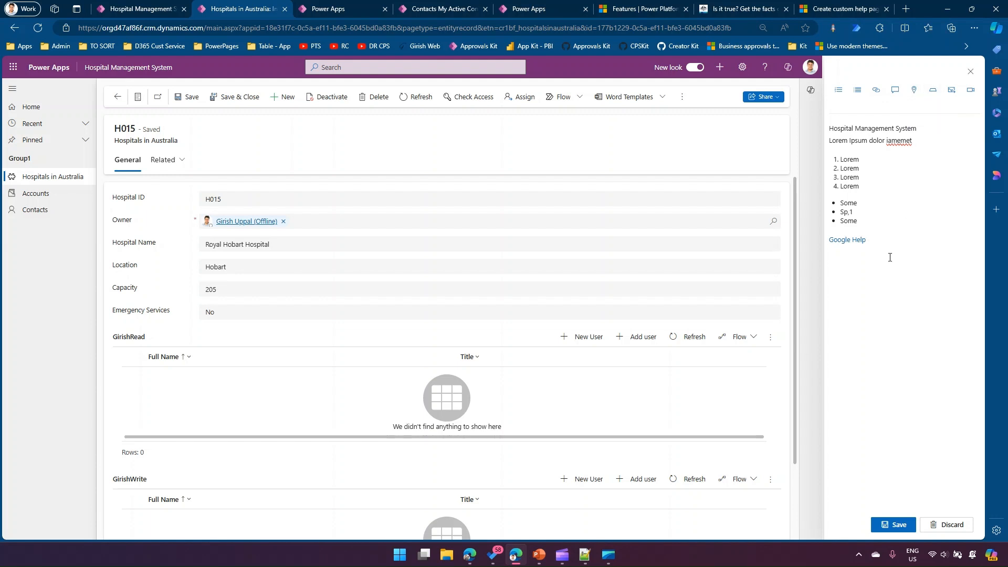
# - Insert a section titled "About Controls" below the link, collapsed by default
pyautogui.click(933, 90)
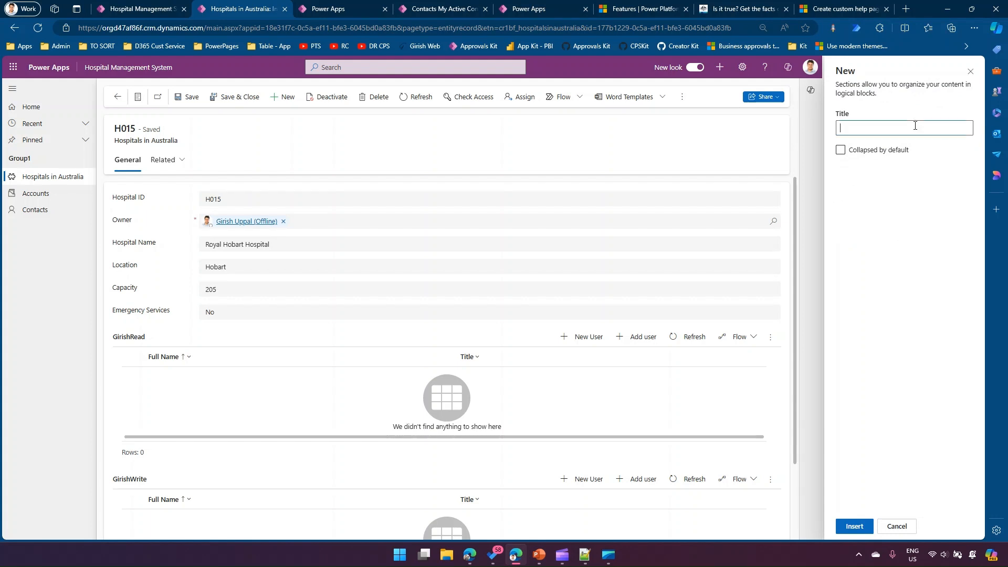
pyautogui.write('About Controls')
pyautogui.click(840, 150)
pyautogui.click(859, 529)
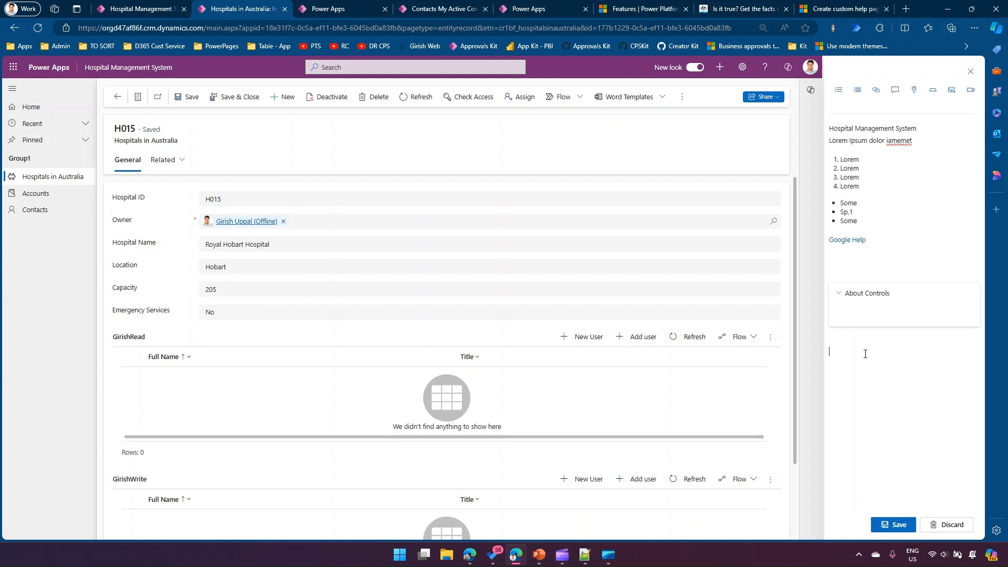
# - Insert a second section titled "About Business Rules", collapsed by default, below the About Controls section
pyautogui.click(929, 89)
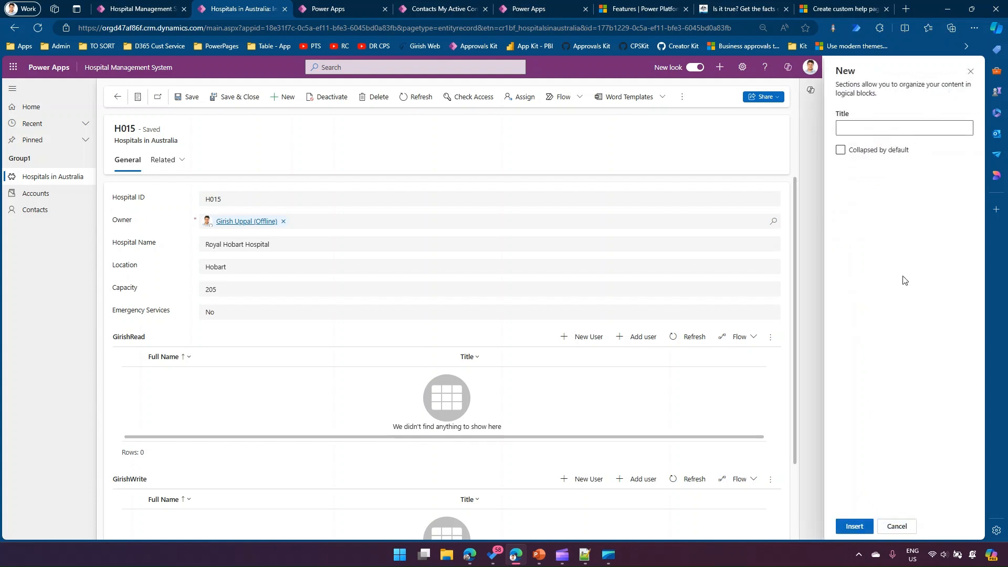
pyautogui.click(854, 150)
pyautogui.click(856, 126)
pyautogui.write('About Business Rules')
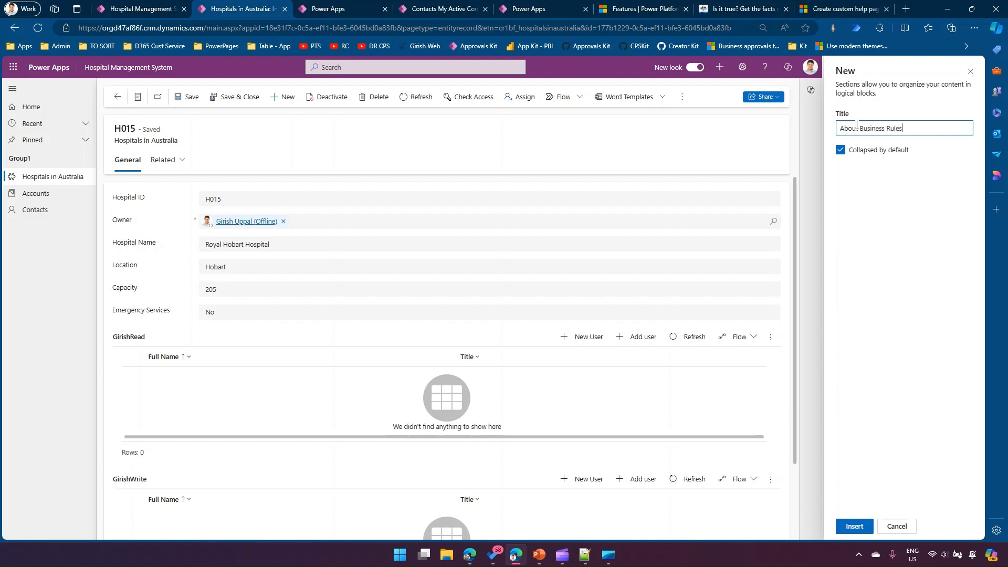
pyautogui.click(854, 525)
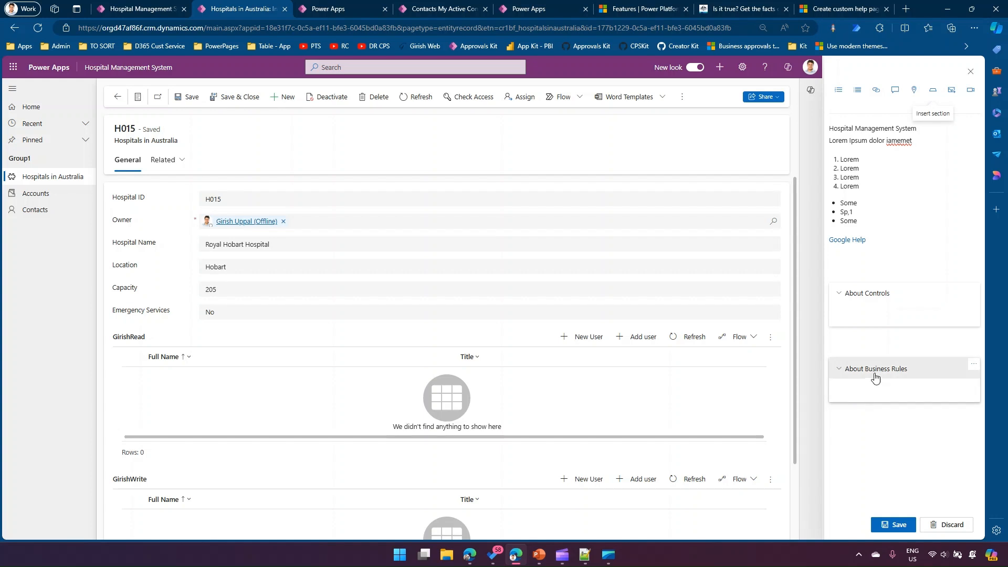
# - Enter "Lorem TezxtCome textg" as the body text of the About Business Rules section
pyautogui.click(864, 385)
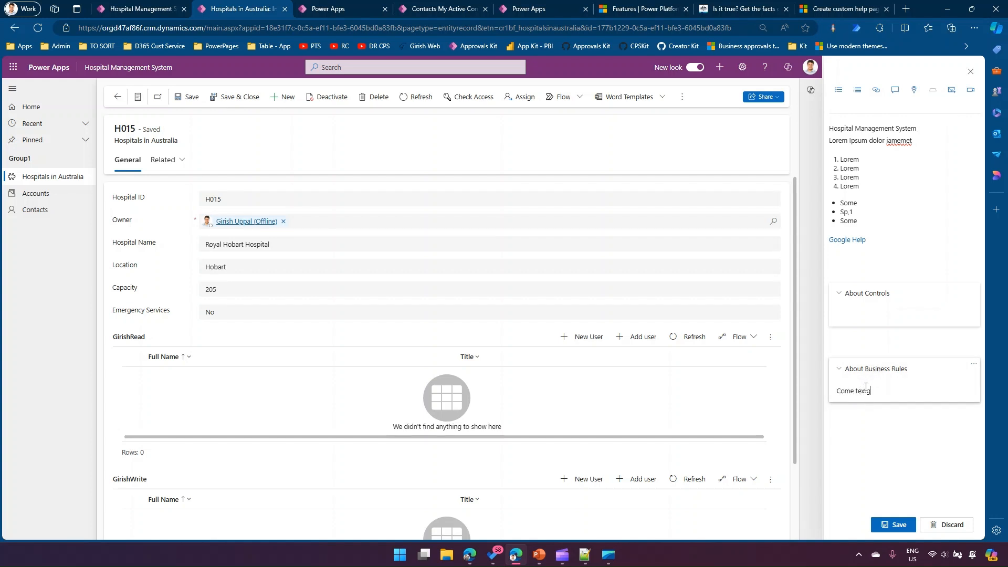
pyautogui.press('Home')
pyautogui.write('Lorem ')
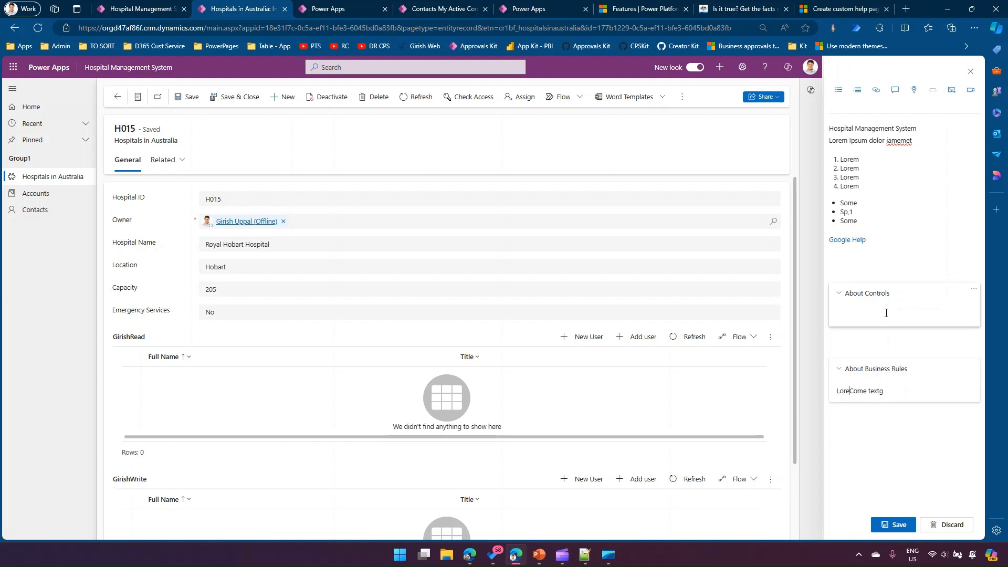
pyautogui.write('TeztCome text')
# - Collapse the About Controls and About Business Rules sections and save the help content
pyautogui.click(838, 293)
pyautogui.click(838, 345)
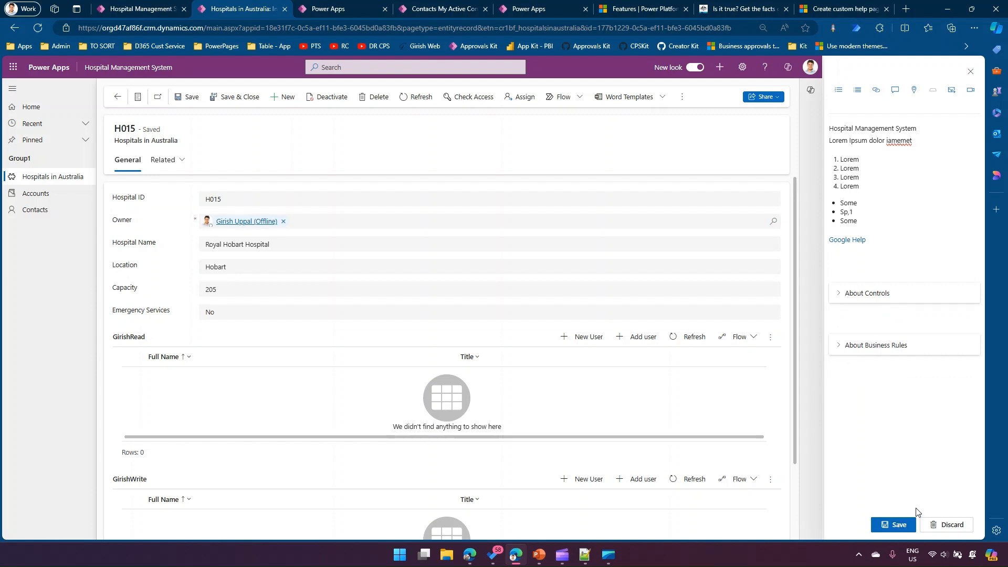
pyautogui.click(894, 524)
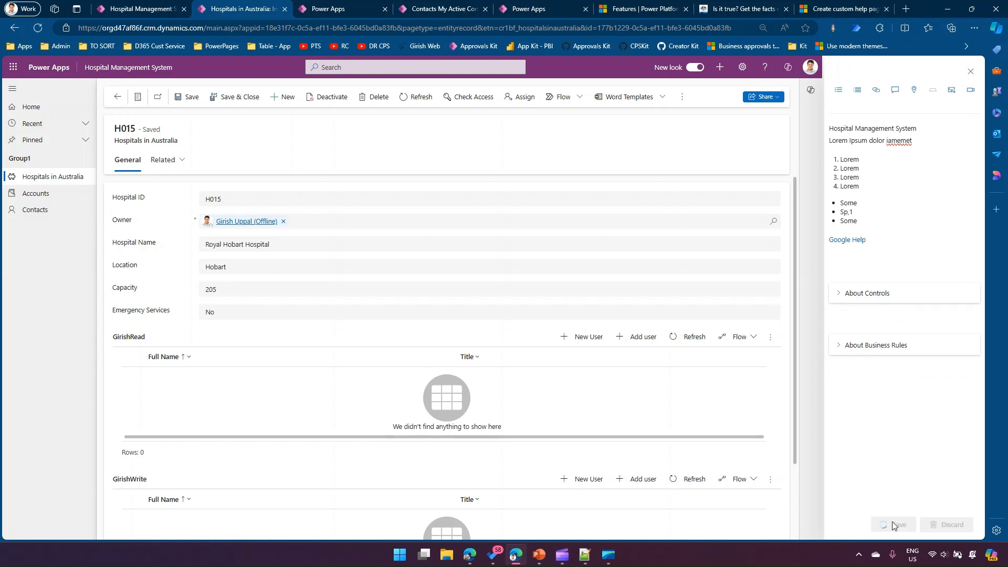
# - Close and reopen the H015 help pane, and expand both sections to view the saved content
pyautogui.click(970, 72)
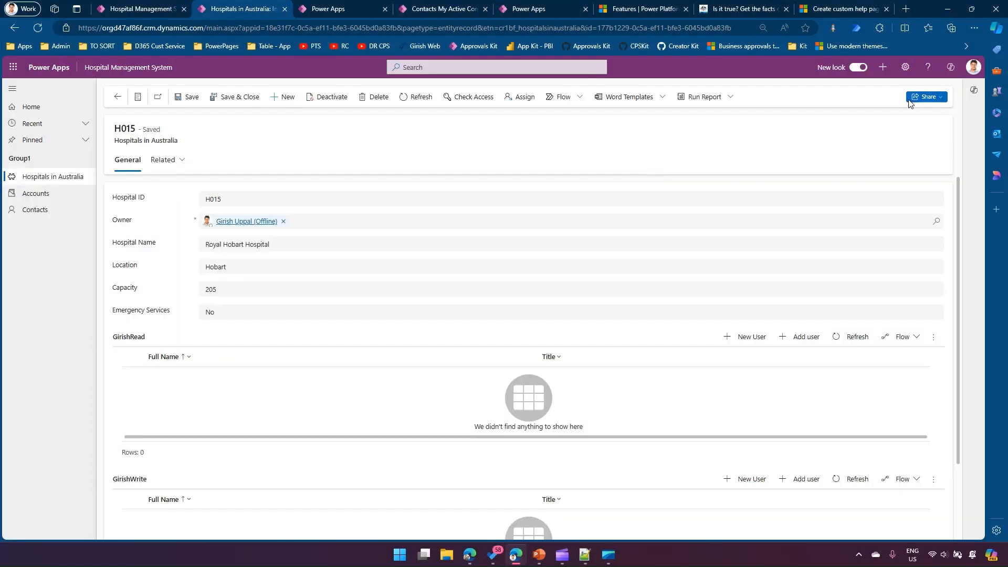
pyautogui.click(927, 67)
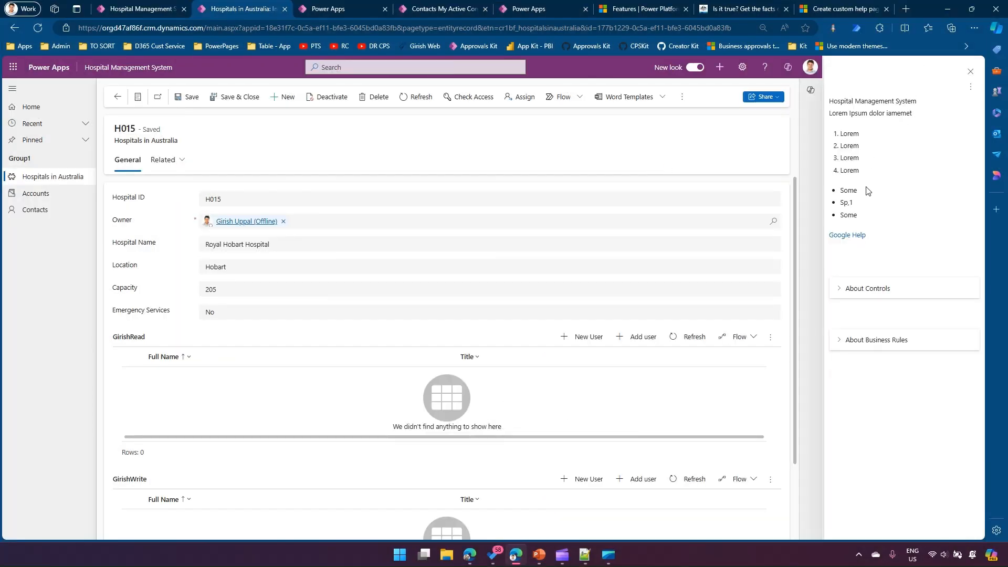
pyautogui.click(844, 345)
pyautogui.click(843, 345)
pyautogui.click(842, 288)
pyautogui.click(842, 363)
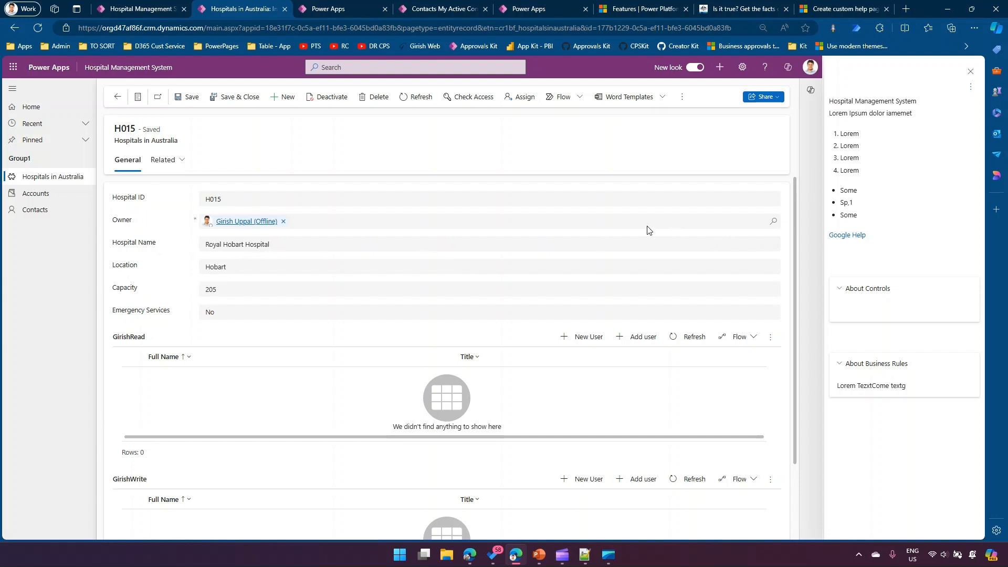
# - Reopen the help content for editing and delete the intro text, both lists and the link above the About Controls section
pyautogui.click(970, 90)
pyautogui.click(921, 106)
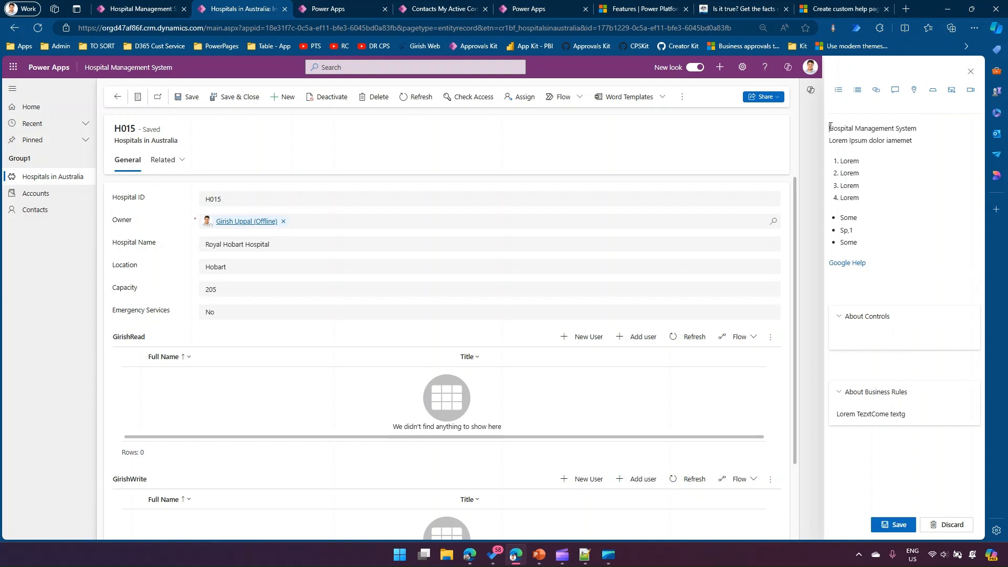
pyautogui.moveTo(829, 127); pyautogui.dragTo(850, 292)
pyautogui.press('Delete')
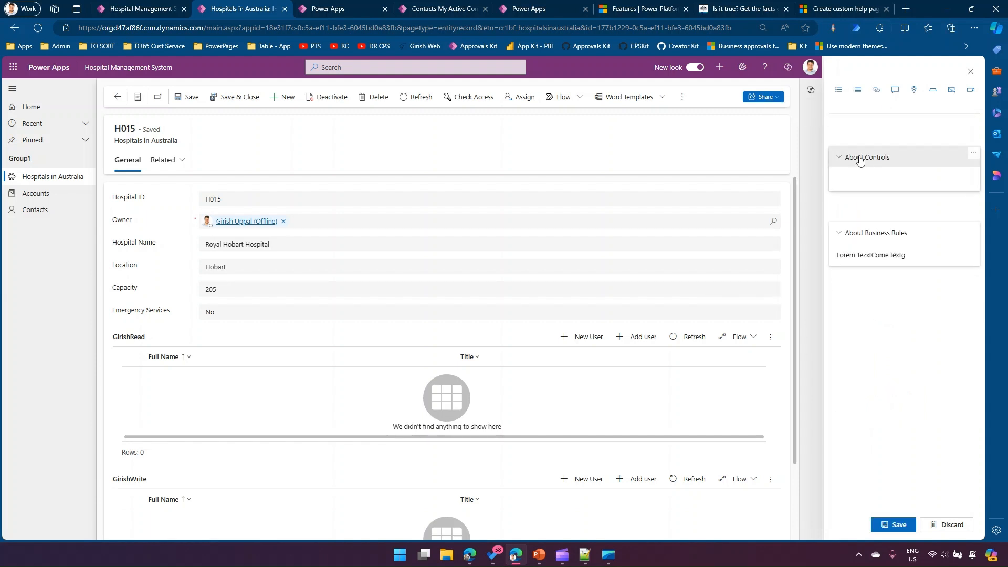
# - Start a balloon for the help content with link text "Owner" and attach it to the form's Owner field
pyautogui.click(895, 90)
pyautogui.click(876, 118)
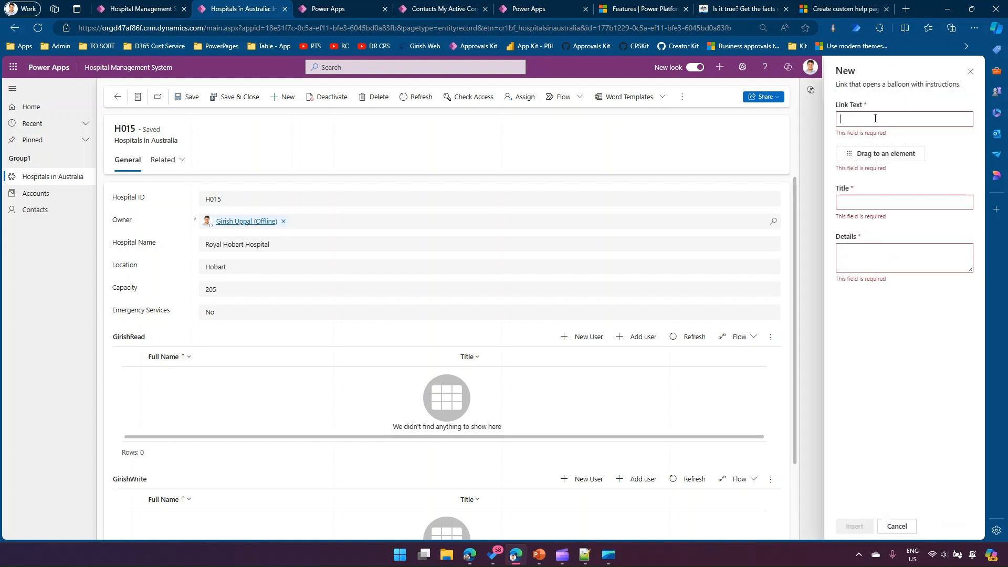
pyautogui.write('Ownew')
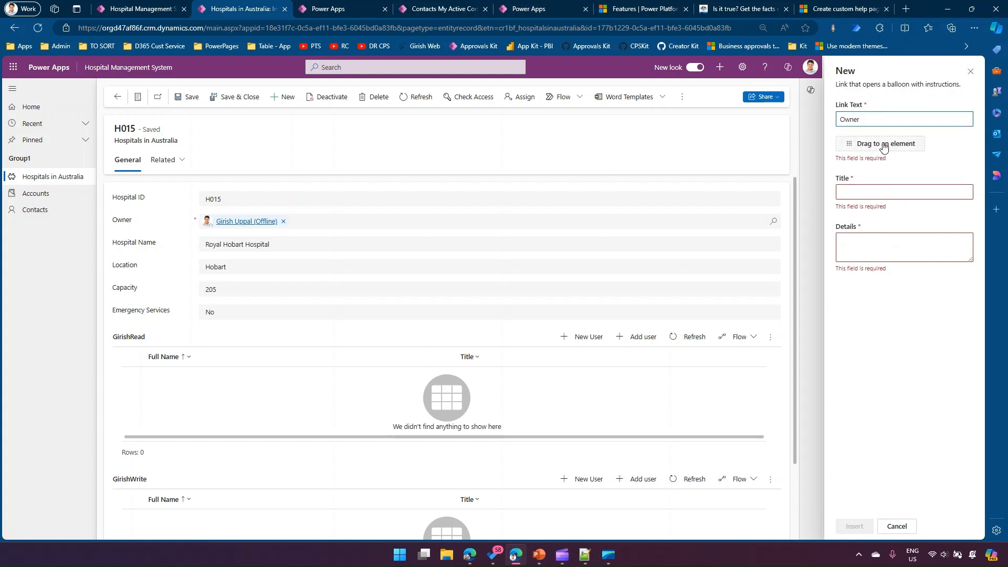
pyautogui.moveTo(882, 146); pyautogui.dragTo(124, 222)
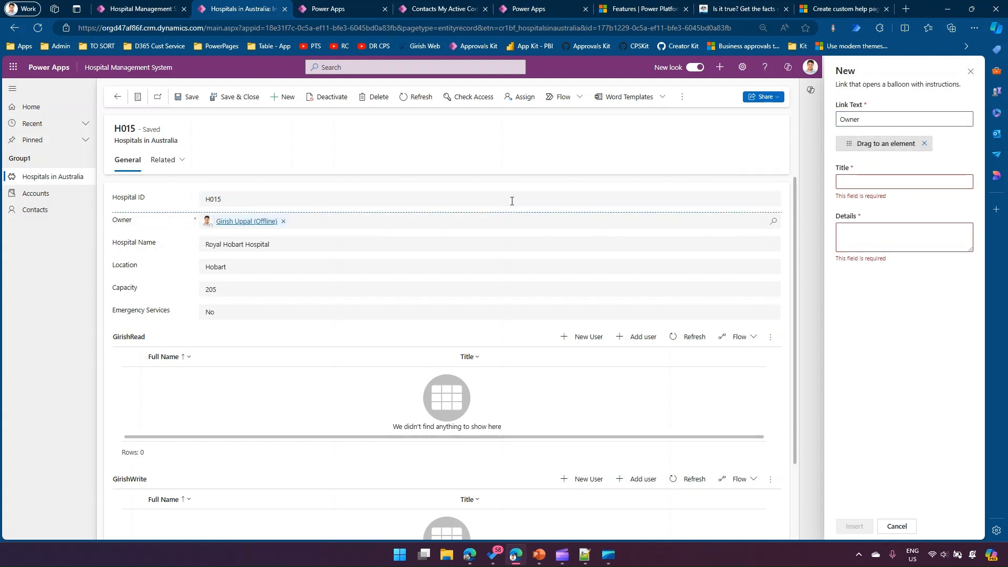
# - Title the balloon "Owner of this Record" and enter the details "This is the owner of the record. You can use it to set permisison."
pyautogui.click(856, 183)
pyautogui.write('Owner of this Reocr')
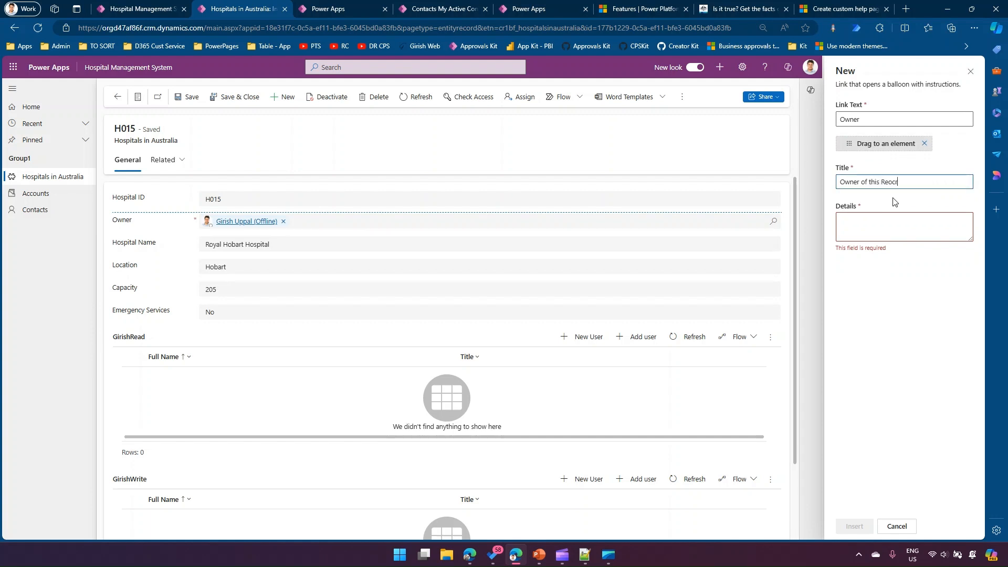
pyautogui.press('BackSpace')
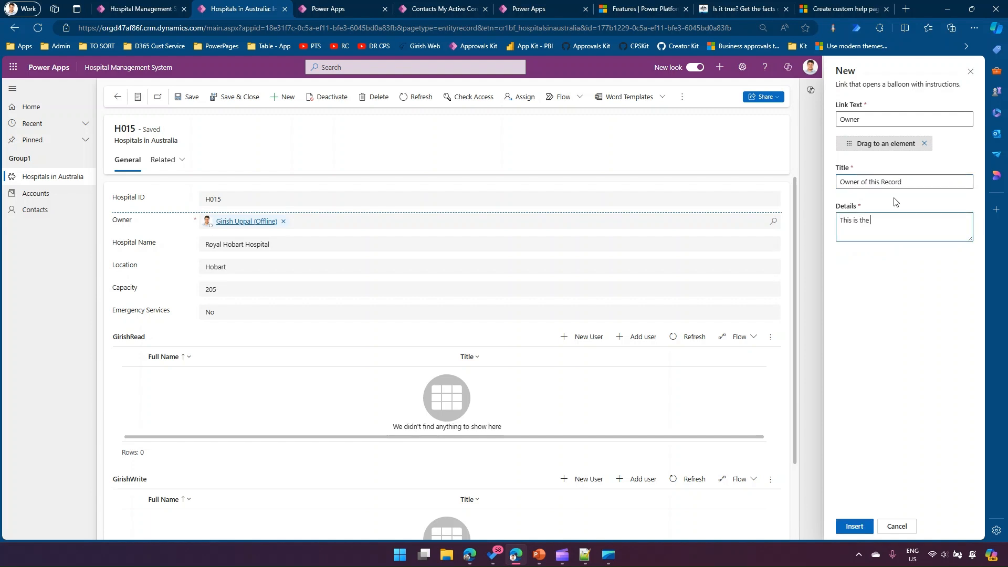
pyautogui.write('r')
pyautogui.write('permission.')
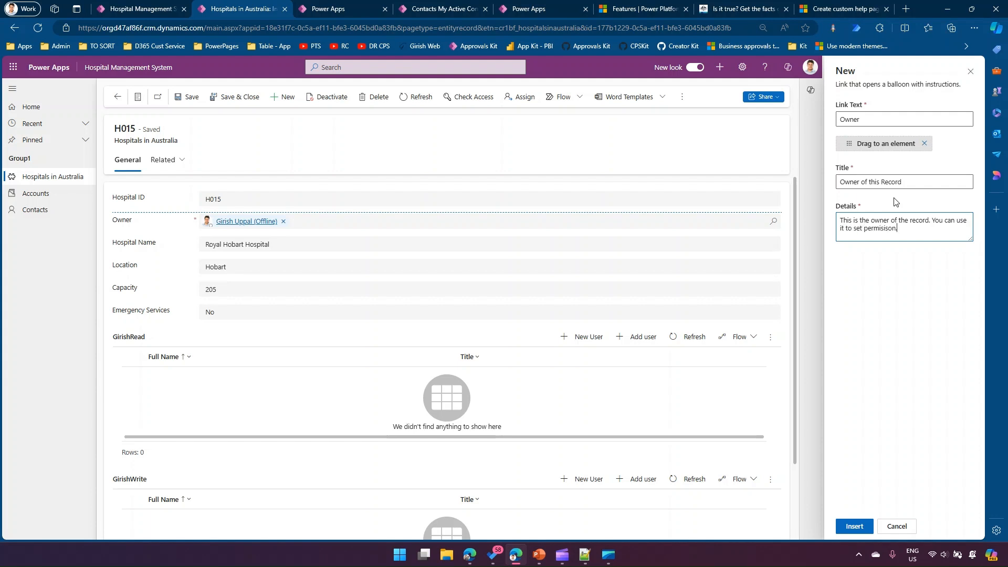
# - Repeat the balloon's details text many times over, insert the balloon and save the help content
pyautogui.hotkey('ctrl', 'a')
pyautogui.hotkey('ctrl', 'c')
pyautogui.hotkey('ctrl', 'v')
pyautogui.hotkey('ctrl', 'v')
pyautogui.hotkey('ctrl', 'v')
pyautogui.hotkey('ctrl', 'v')
pyautogui.hotkey('ctrl', 'v')
pyautogui.hotkey('ctrl', 'v')
pyautogui.hotkey('ctrl', 'v')
pyautogui.hotkey('ctrl', 'v')
pyautogui.hotkey('ctrl', 'v')
pyautogui.hotkey('ctrl', 'v')
pyautogui.hotkey('ctrl', 'v')
pyautogui.hotkey('ctrl', 'v')
pyautogui.hotkey('ctrl', 'v')
pyautogui.hotkey('ctrl', 'v')
pyautogui.hotkey('ctrl', 'v')
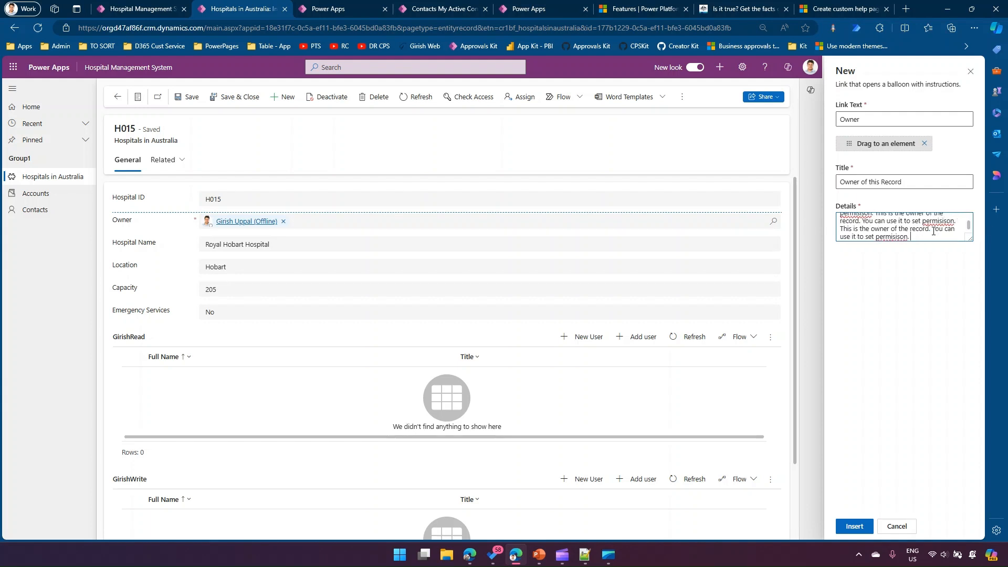
pyautogui.hotkey('ctrl', 'v')
pyautogui.hotkey('ctrl', 'v')
pyautogui.click(854, 526)
pyautogui.click(888, 525)
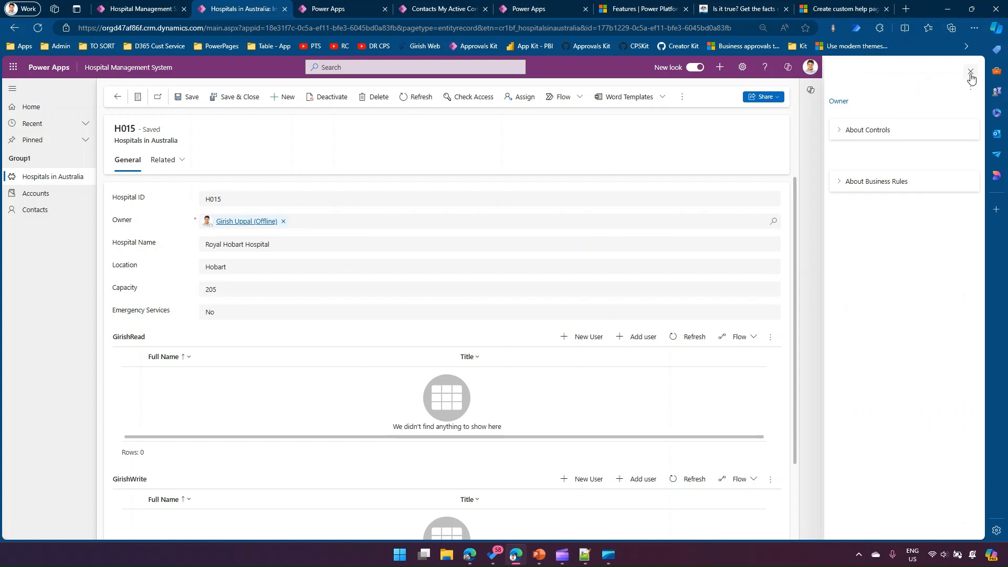
# - Test the Owner link by opening its balloon on the form twice and closing it each time
pyautogui.click(841, 103)
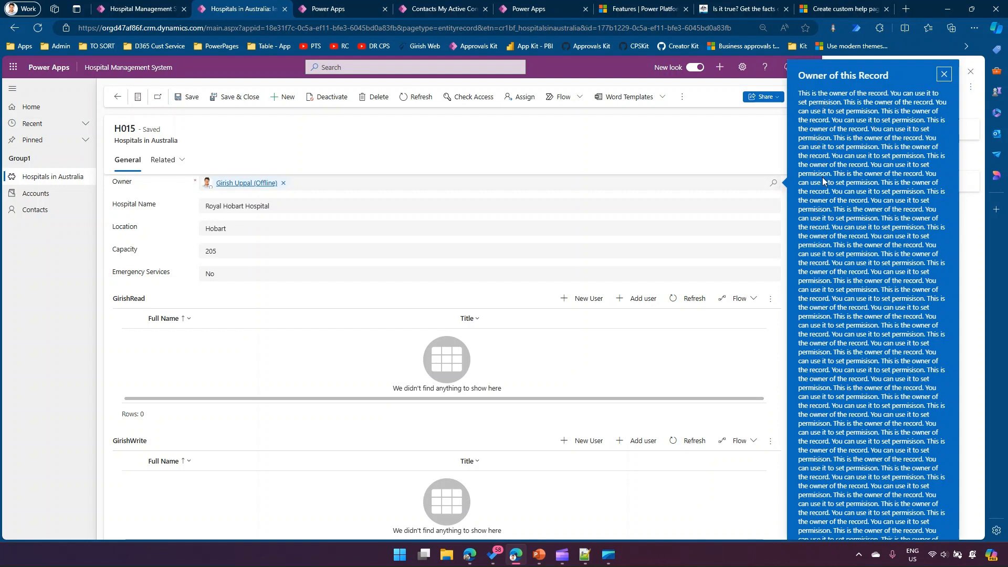
pyautogui.click(942, 77)
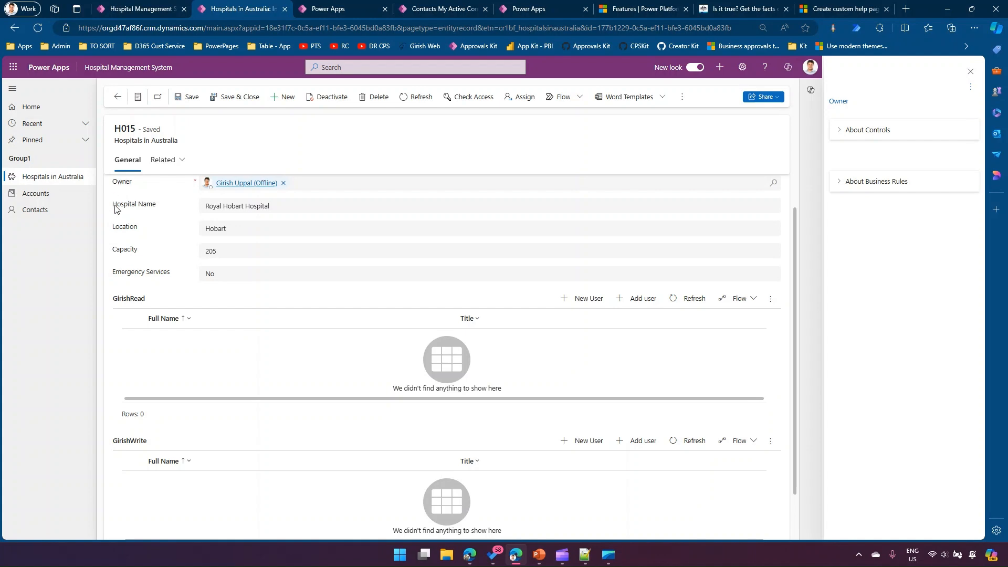
pyautogui.click(840, 103)
pyautogui.click(945, 76)
# - Reopen the H015 help content for editing and add a blank line between the Owner link and the About Controls section
pyautogui.click(970, 87)
pyautogui.click(937, 105)
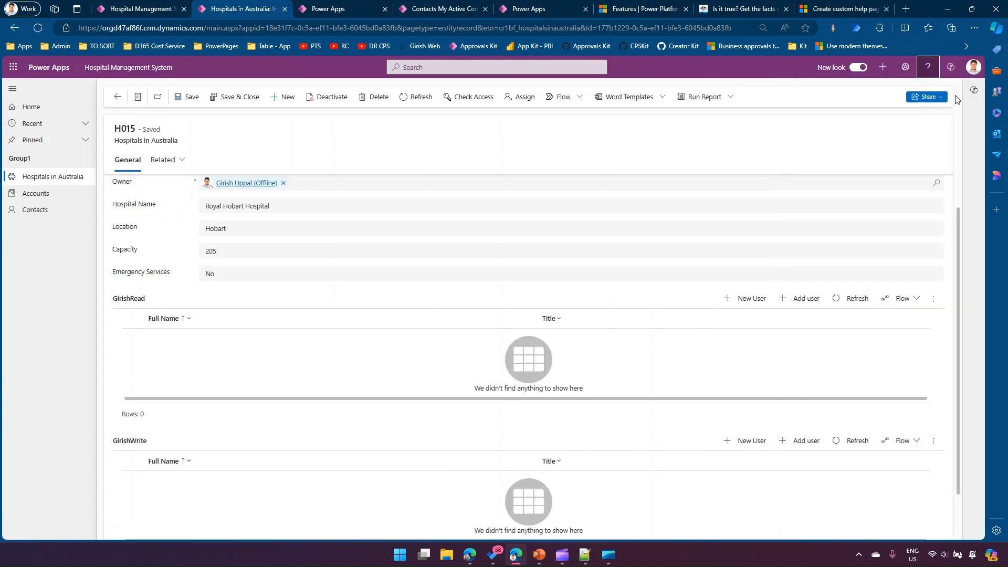
pyautogui.click(927, 68)
pyautogui.click(970, 87)
pyautogui.click(926, 103)
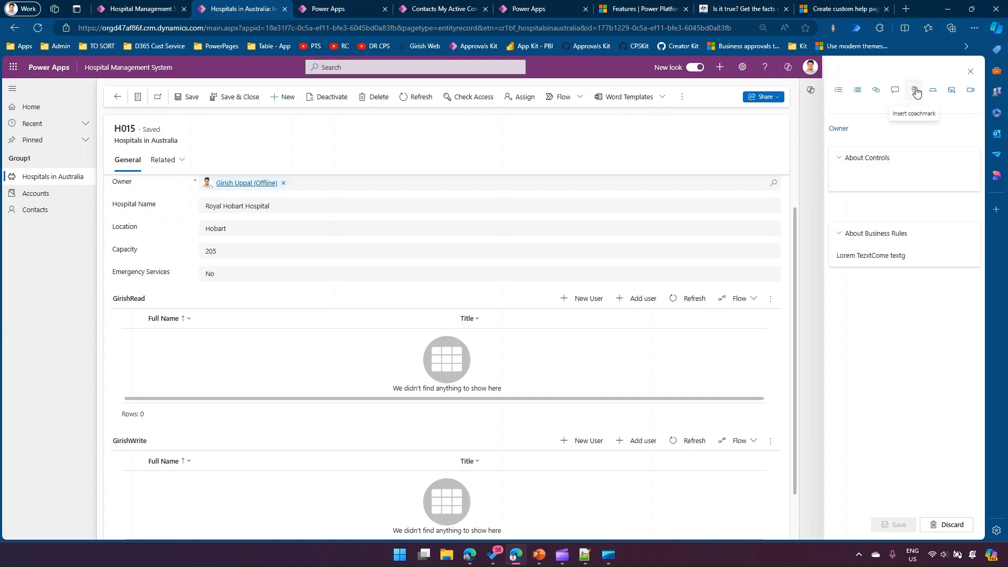
pyautogui.click(859, 205)
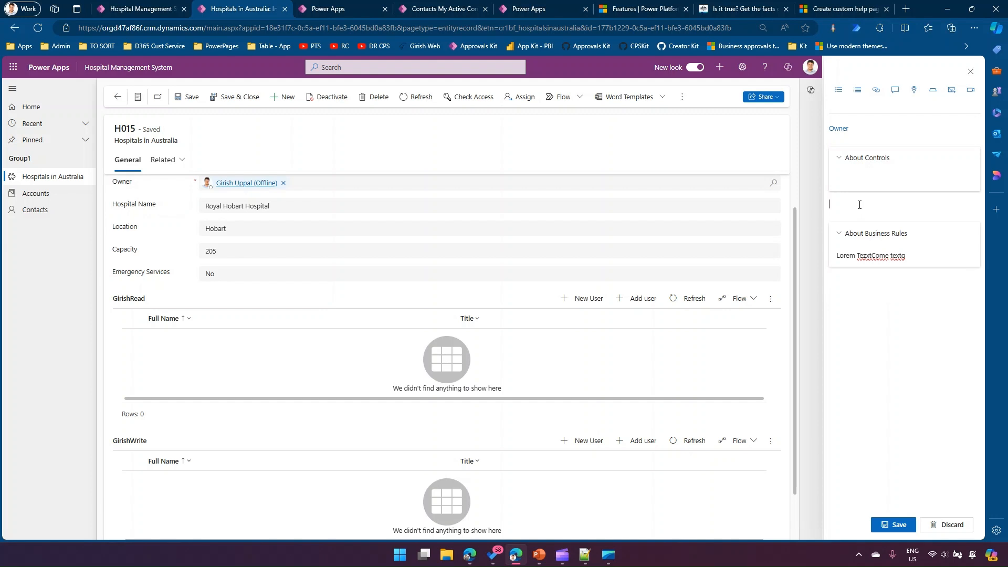
pyautogui.click(861, 138)
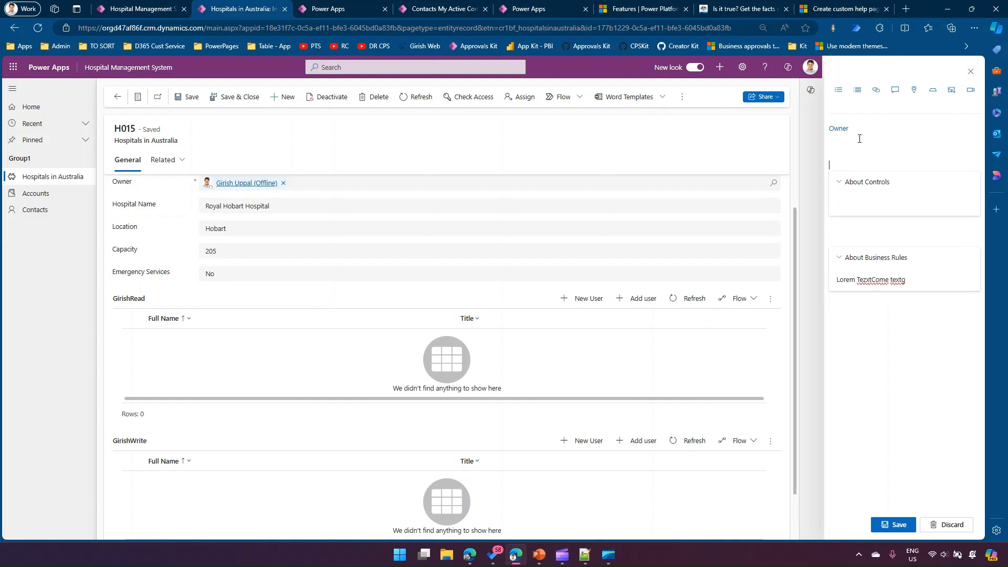
# - Insert a coachmark on the Capacity field with link text "Capacity column indicates Hospital seat beds" and save the help content
pyautogui.click(916, 93)
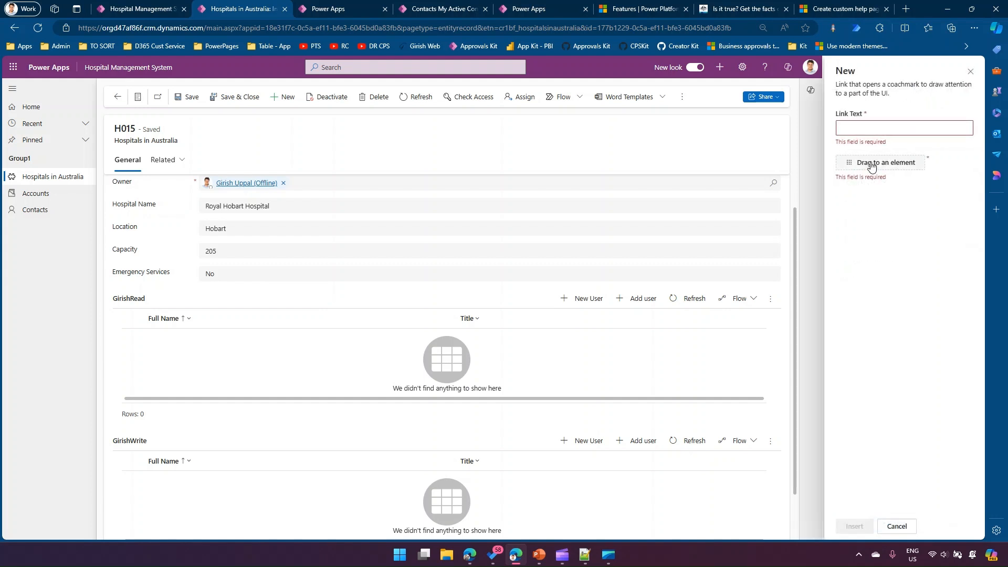
pyautogui.moveTo(871, 166); pyautogui.dragTo(136, 253)
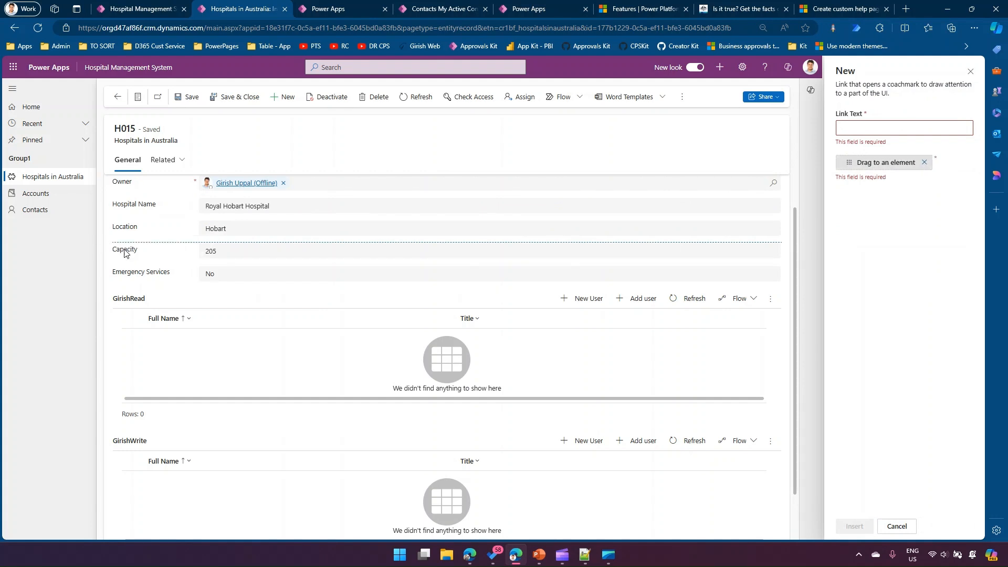
pyautogui.click(883, 129)
pyautogui.write('Capacity column indicates Hospital')
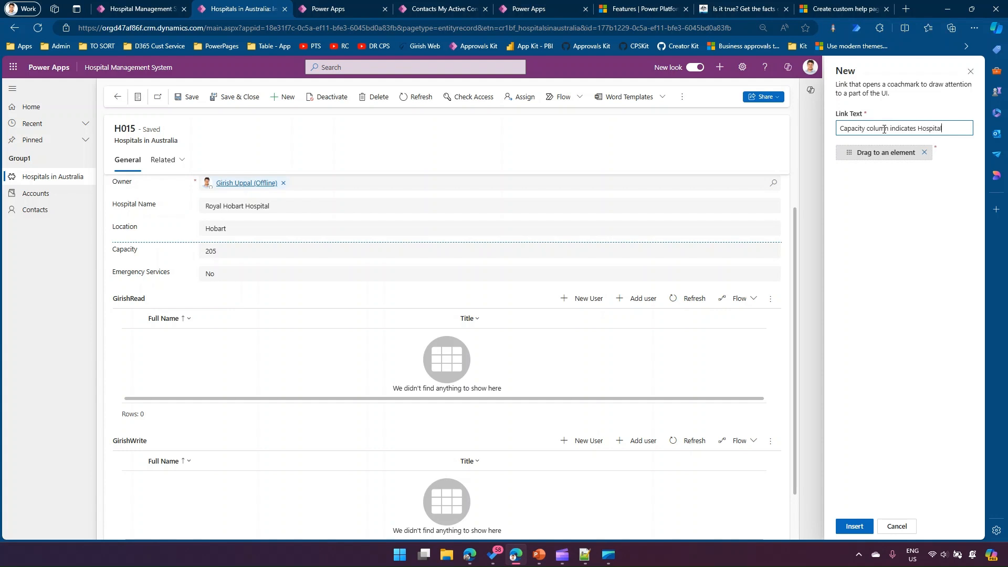
pyautogui.write('ds')
pyautogui.click(853, 526)
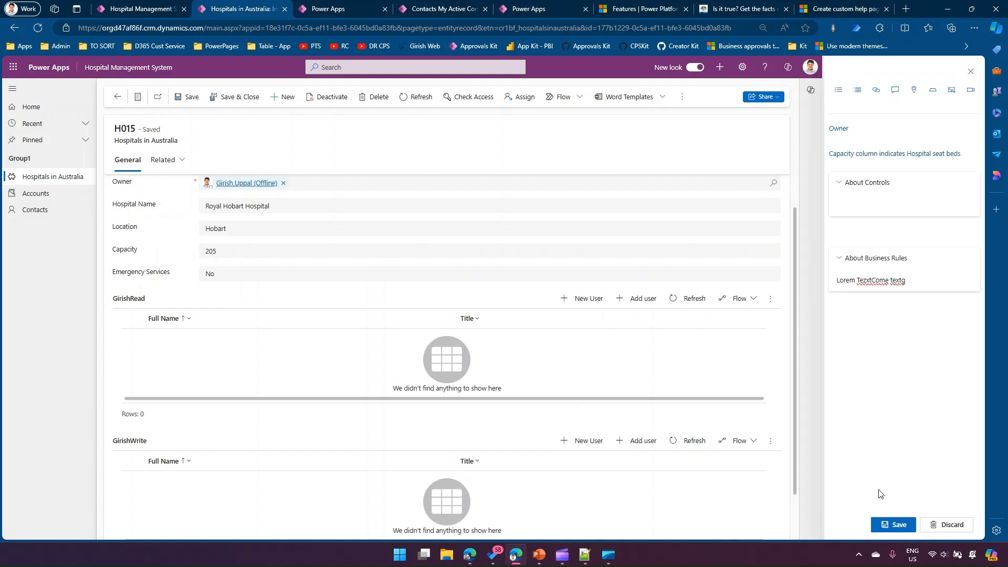
pyautogui.click(893, 523)
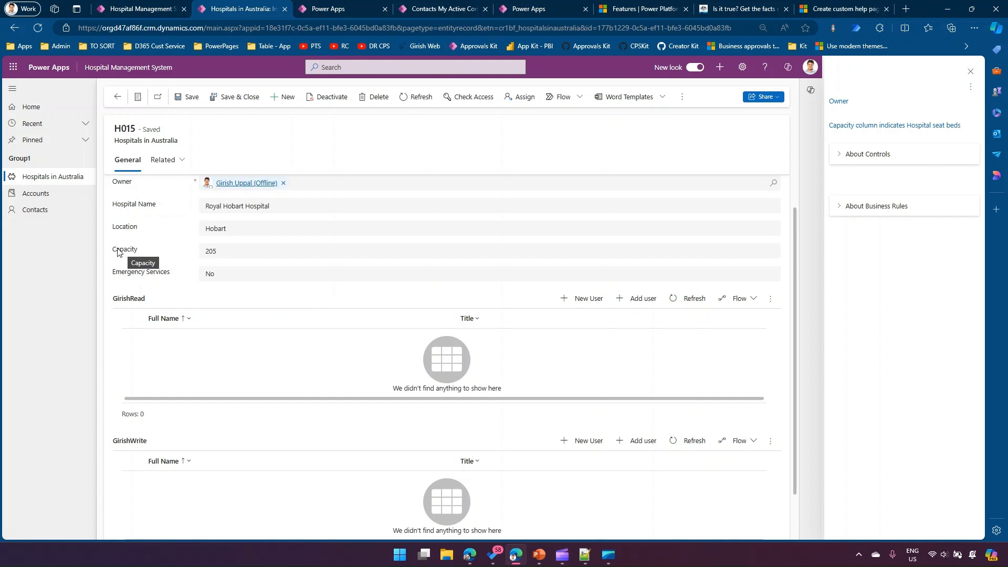
# - Test the Capacity link and check its coachmark's position on the form
pyautogui.click(847, 129)
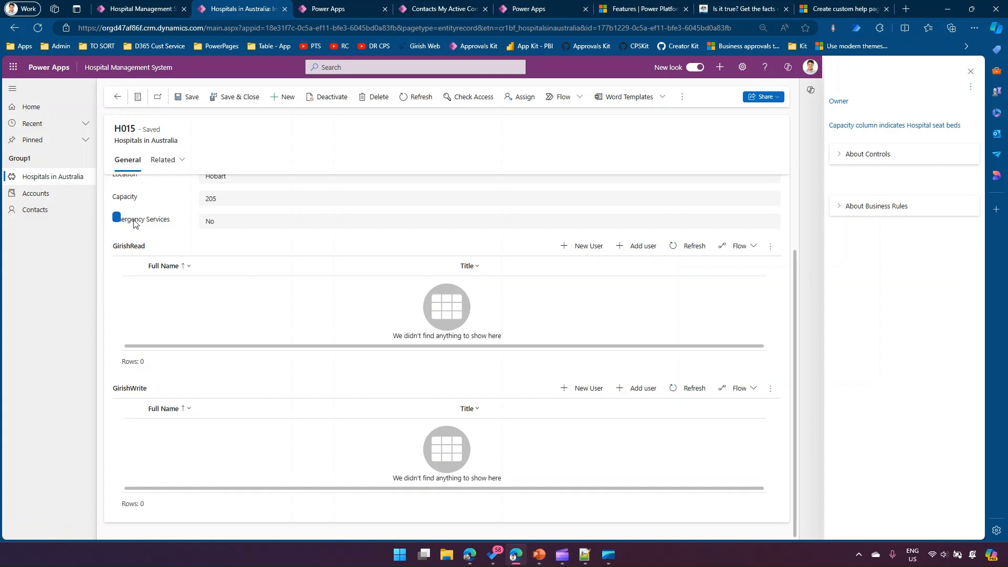
pyautogui.click(851, 128)
pyautogui.scroll(2, 522, 272)
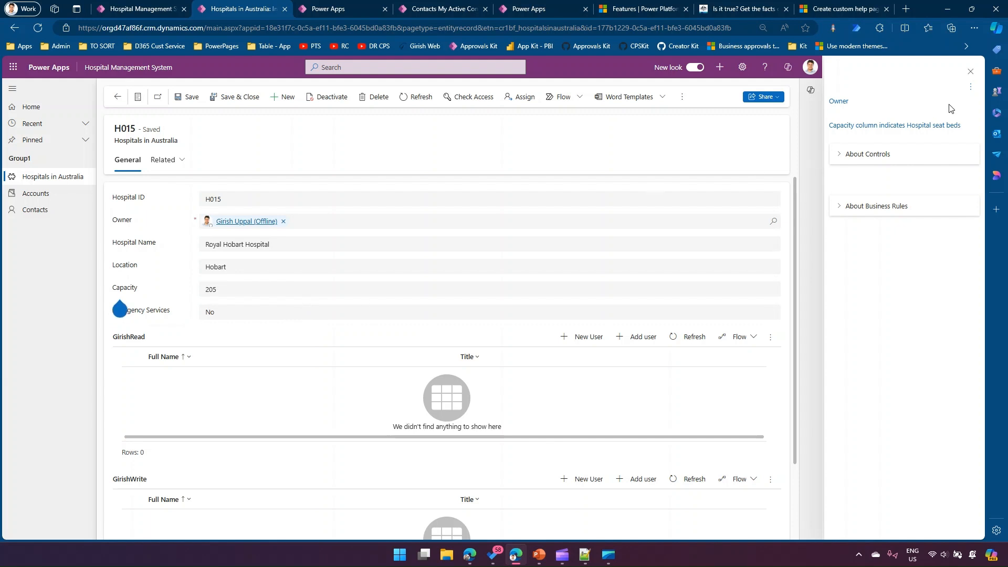
# - Reopen the help content in edit mode to review it, and close the pane without changes
pyautogui.click(970, 79)
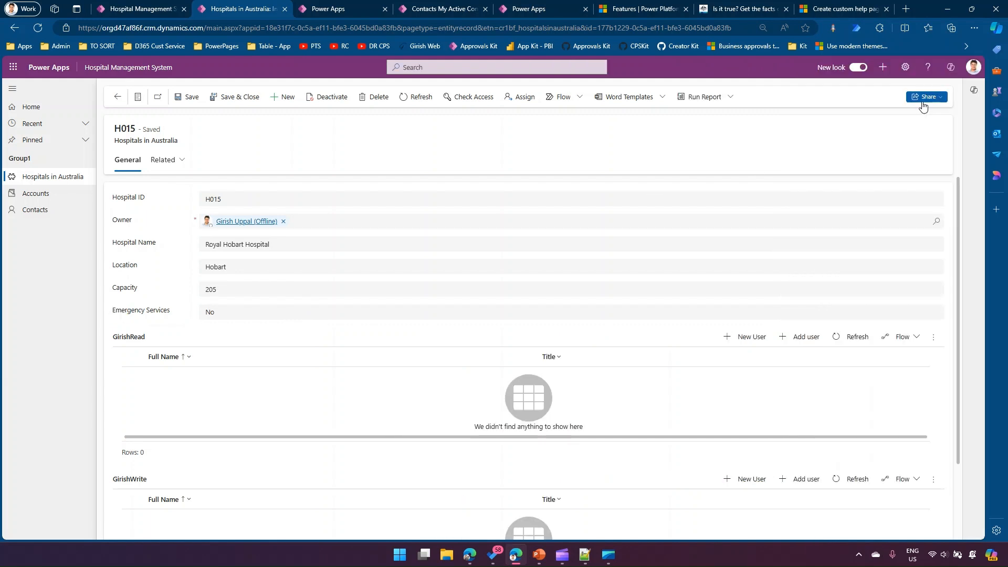
pyautogui.click(950, 69)
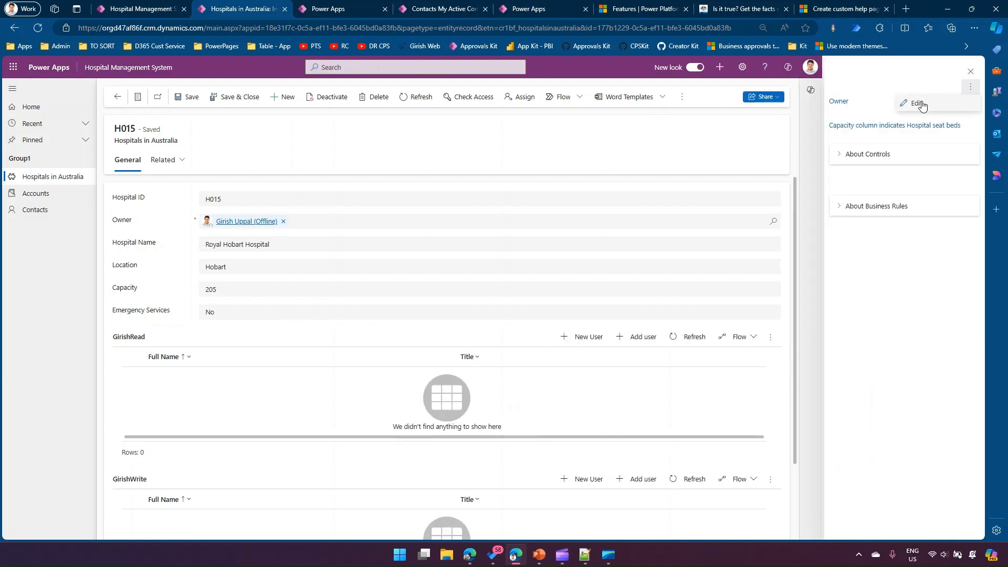
pyautogui.click(913, 101)
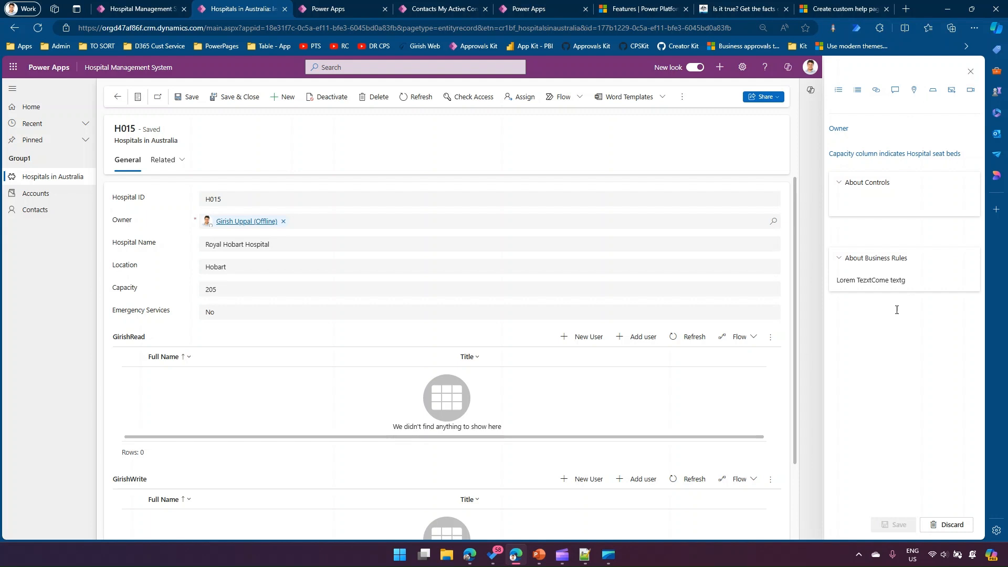
pyautogui.click(970, 73)
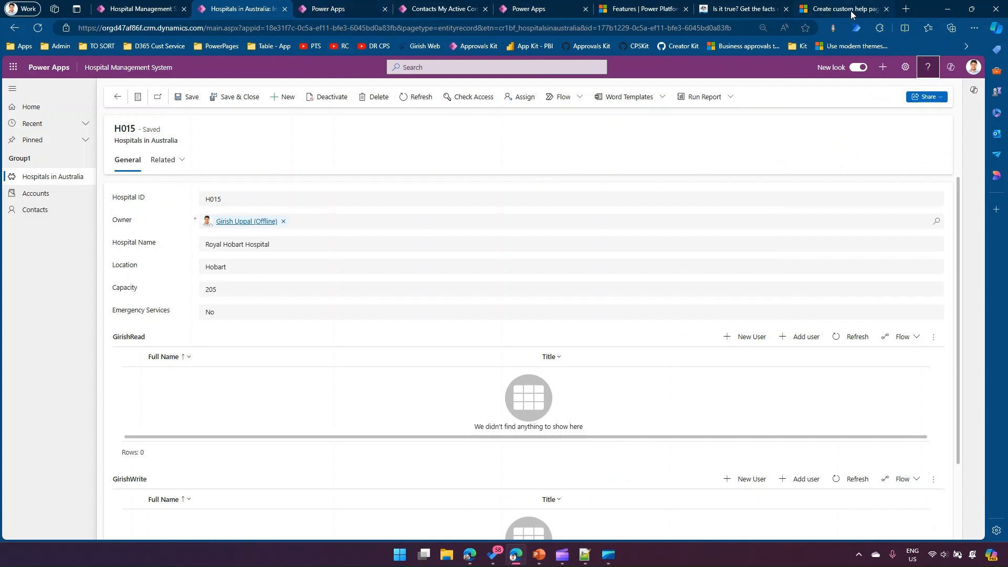
# - Open the Power Apps maker portal in a new browser tab and show its tables
pyautogui.click(905, 8)
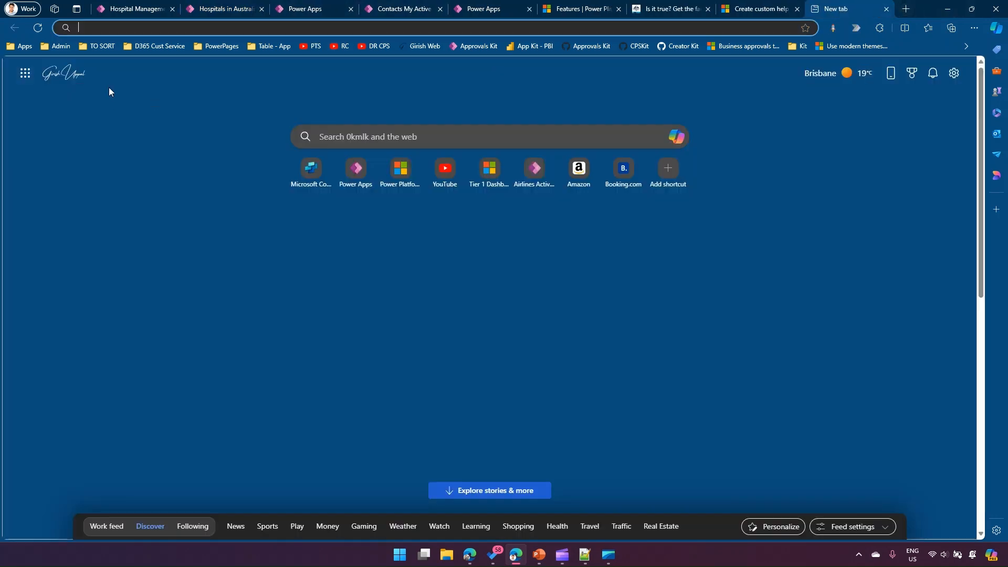
pyautogui.click(20, 46)
pyautogui.click(40, 432)
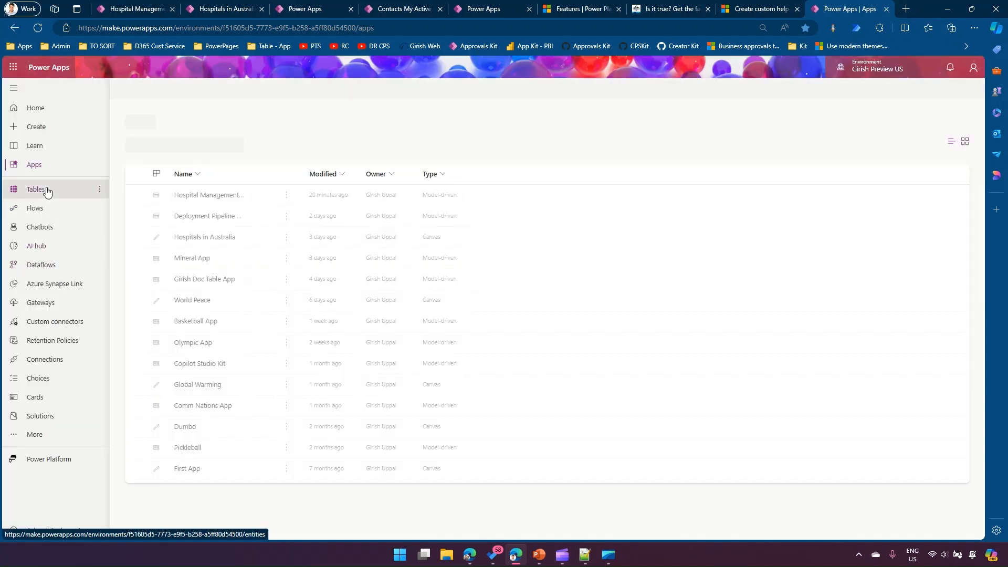
pyautogui.click(46, 190)
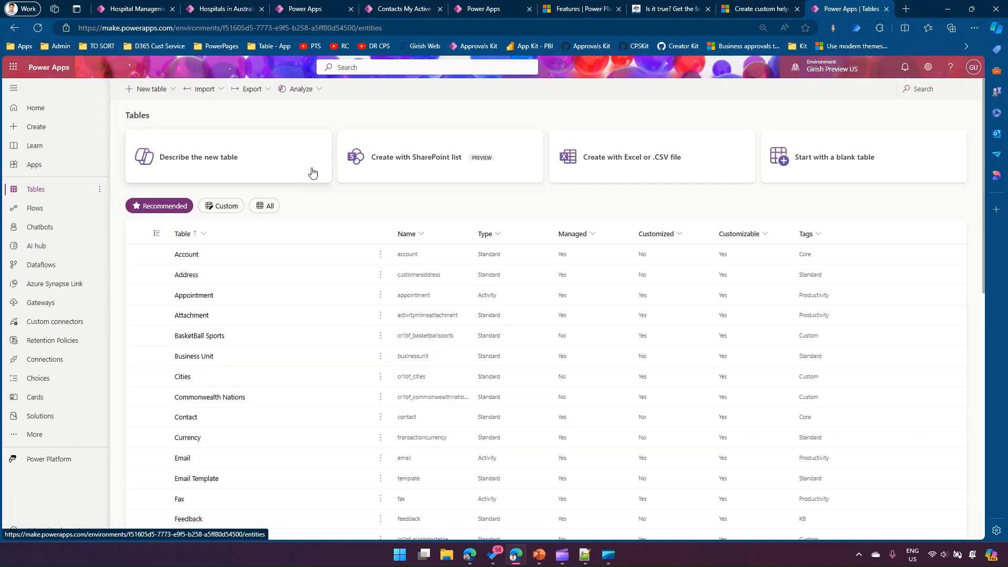
# - Search all tables for "help", open the Help Page table and widen its Path column to read the stored paths
pyautogui.click(275, 206)
pyautogui.click(924, 89)
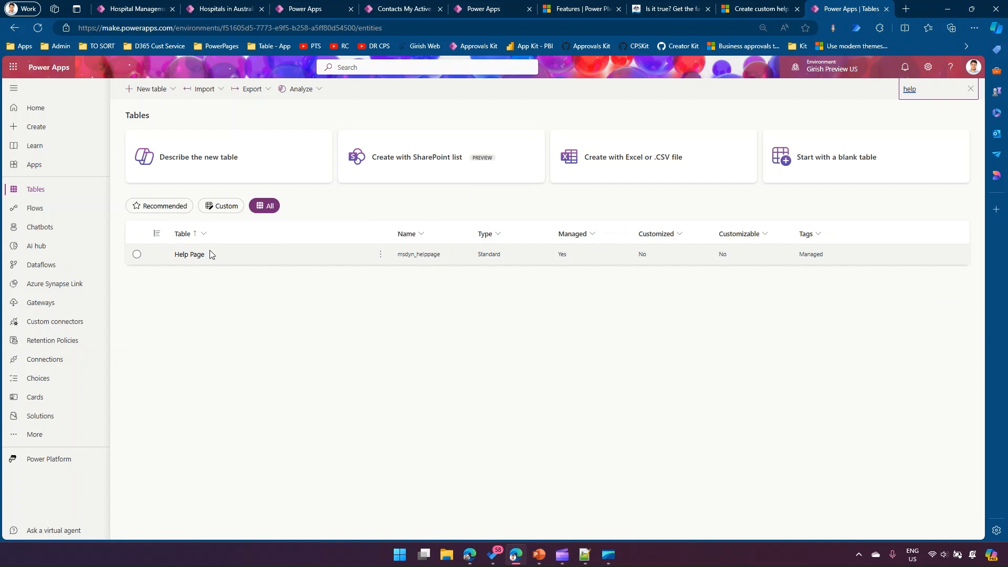
pyautogui.click(190, 255)
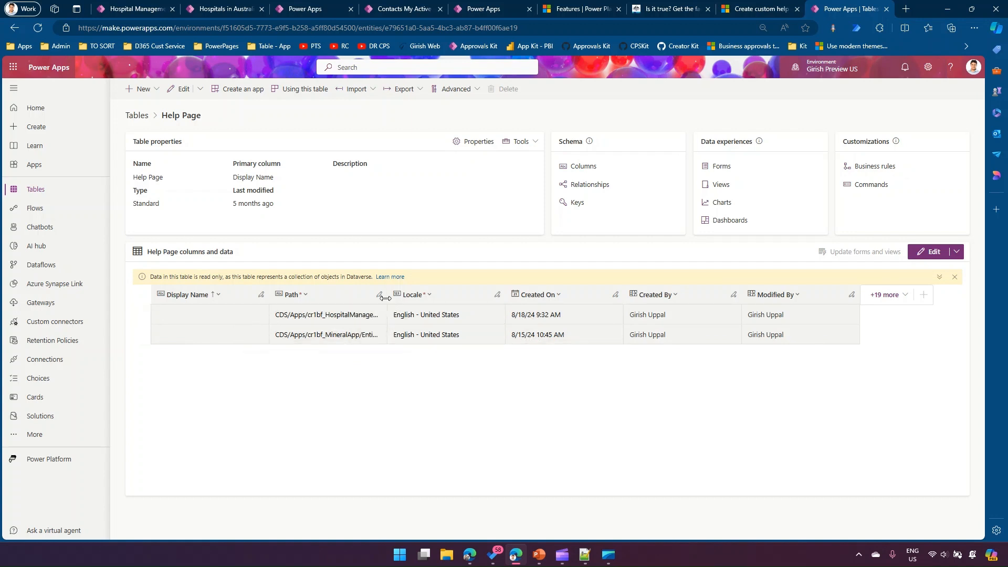
pyautogui.moveTo(385, 297); pyautogui.dragTo(565, 302)
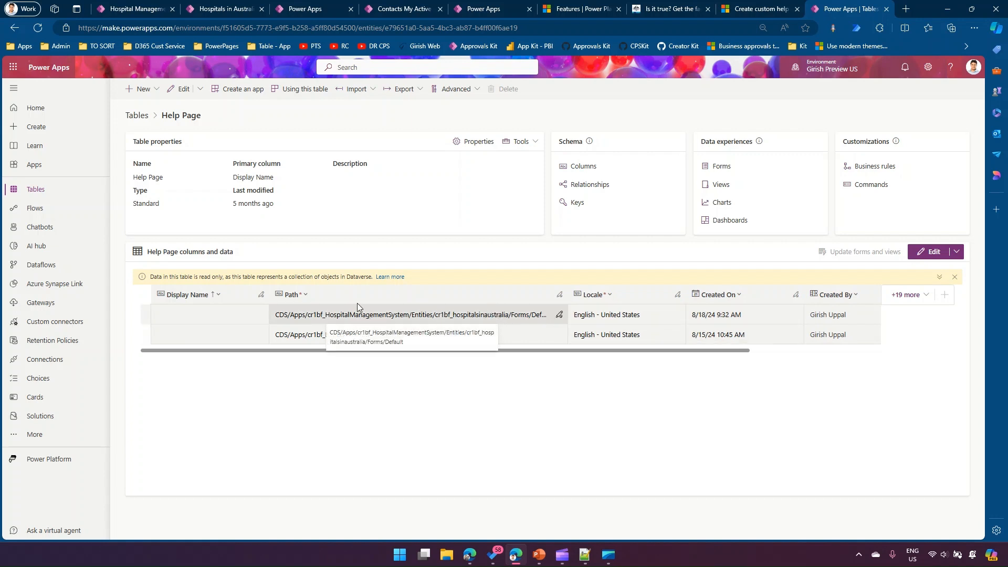
# - Switch back to the Hospital Management System app and open the help pane for the Hospitals in Australia list
pyautogui.click(250, 10)
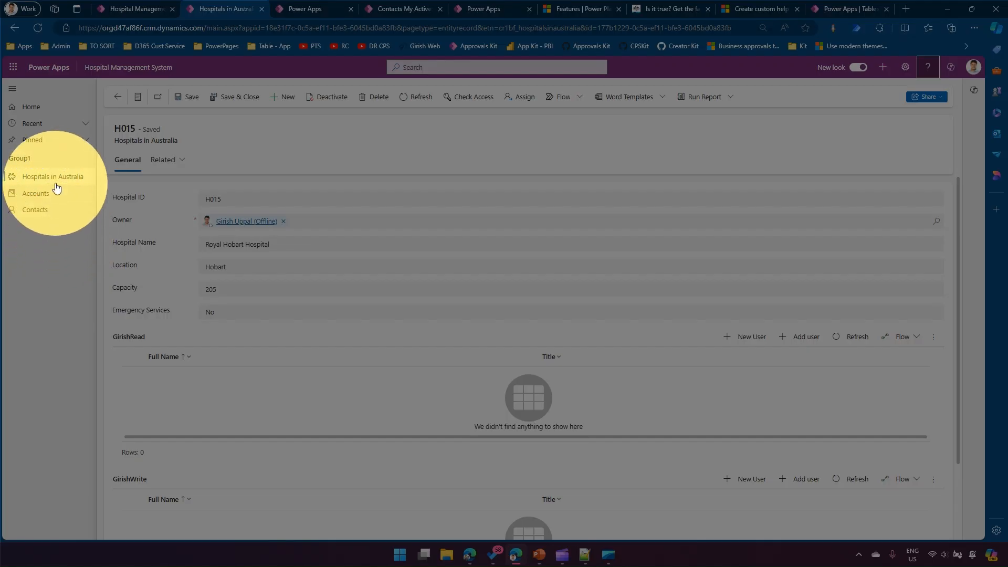
pyautogui.click(53, 180)
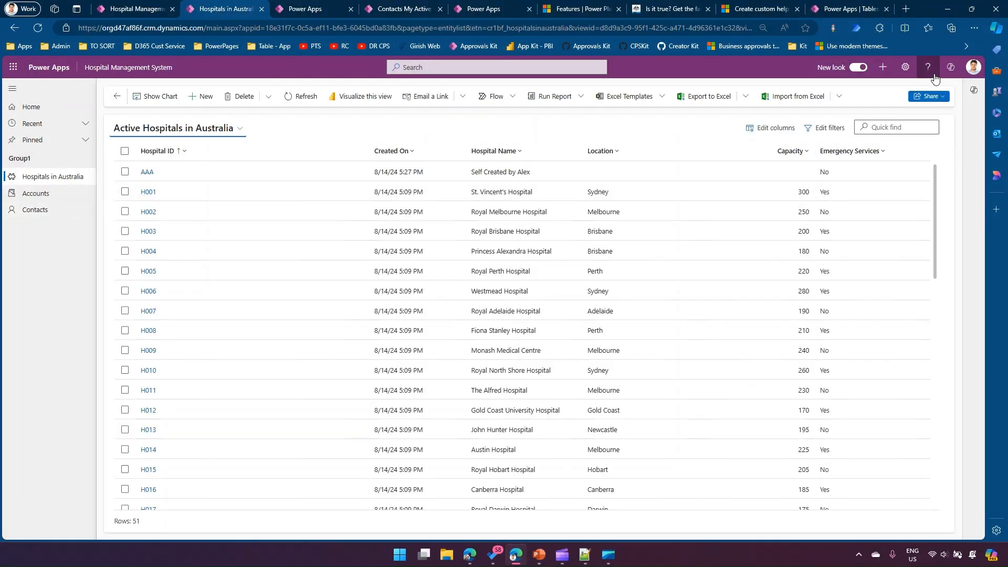
pyautogui.click(927, 69)
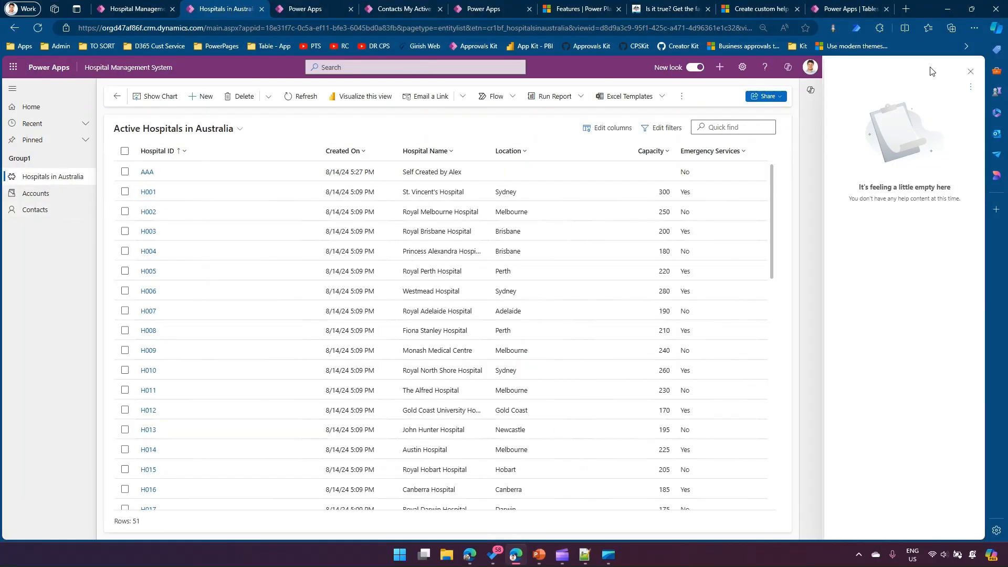
# - Close the list's help pane, open the hospital record H006 and check the help content shown for its form
pyautogui.click(970, 72)
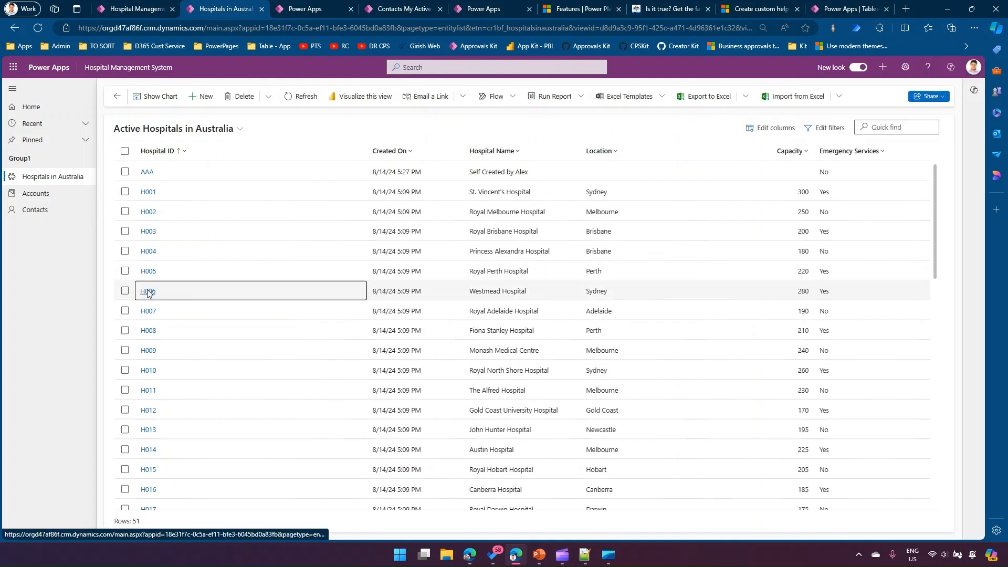
pyautogui.click(148, 291)
pyautogui.click(927, 67)
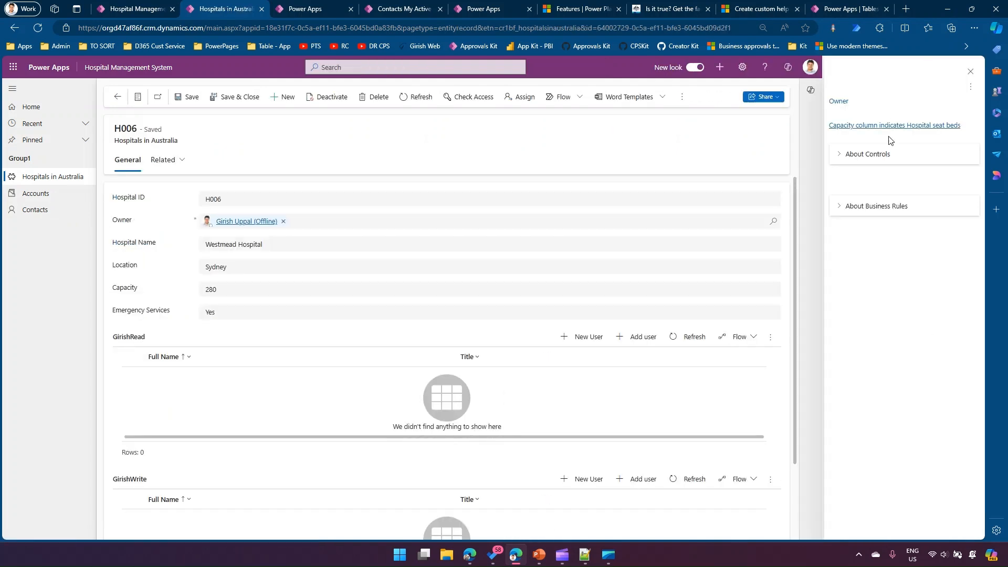
pyautogui.click(971, 72)
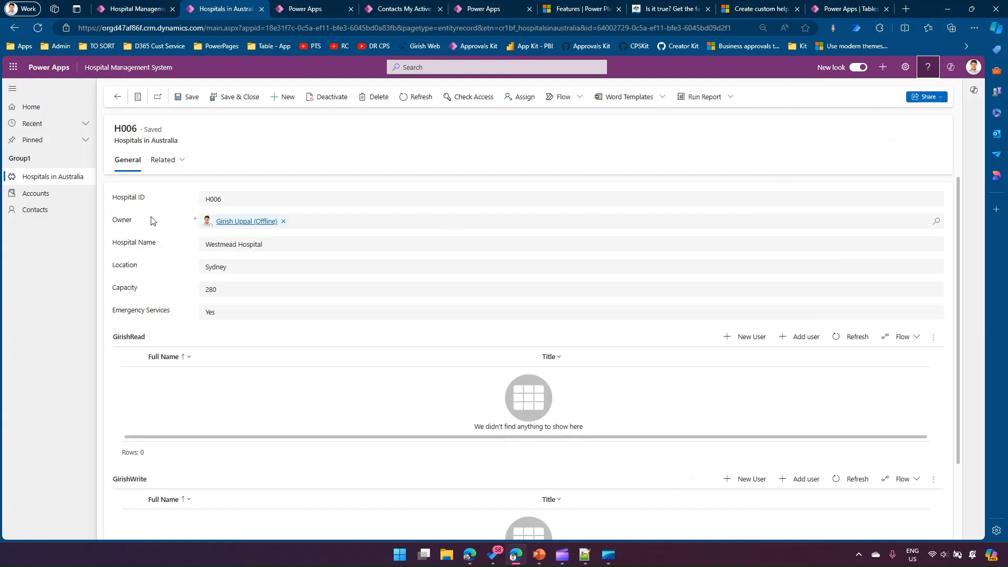
# - Open the hospital record H003 from the Hospitals in Australia list, and return to the list
pyautogui.click(46, 177)
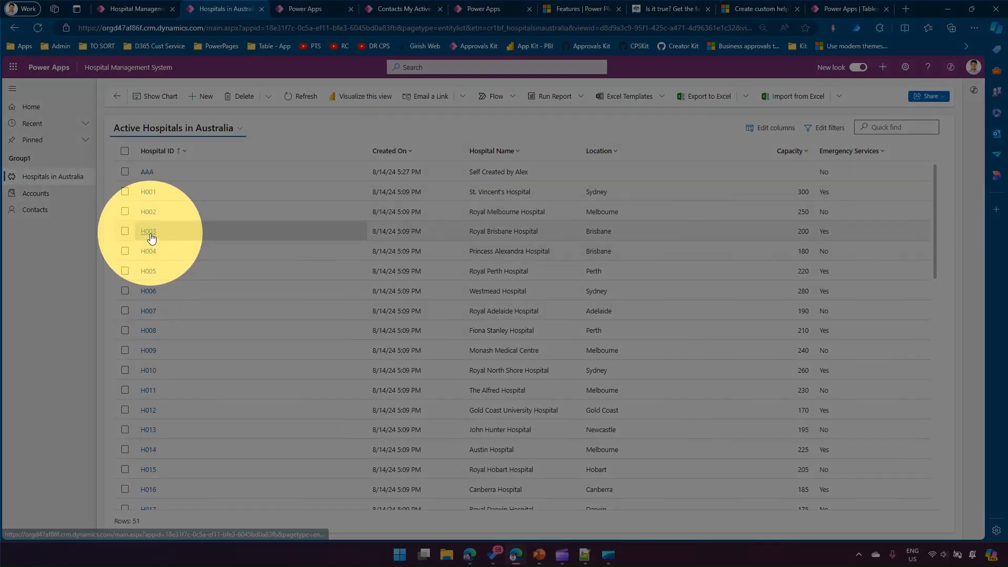
pyautogui.click(149, 231)
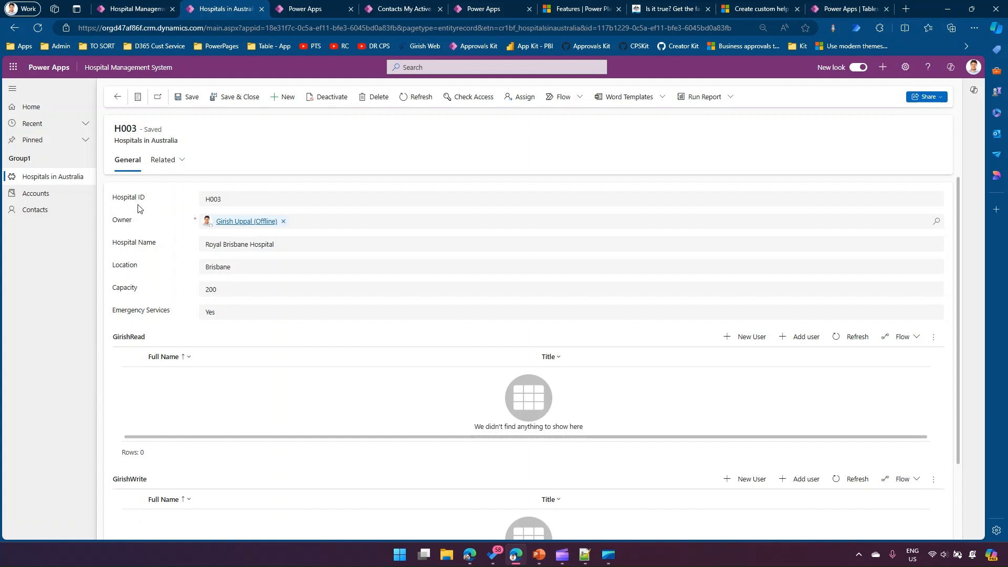
pyautogui.click(83, 179)
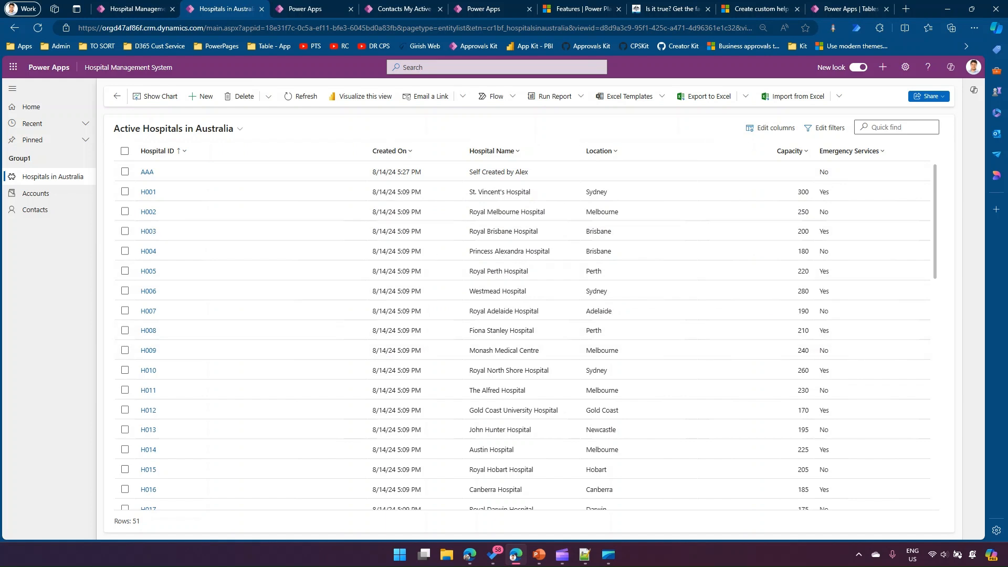
# - Add and save the help text "Grid Page" for the Hospitals in Australia list, and close the help pane
pyautogui.click(928, 67)
pyautogui.click(970, 87)
pyautogui.click(915, 104)
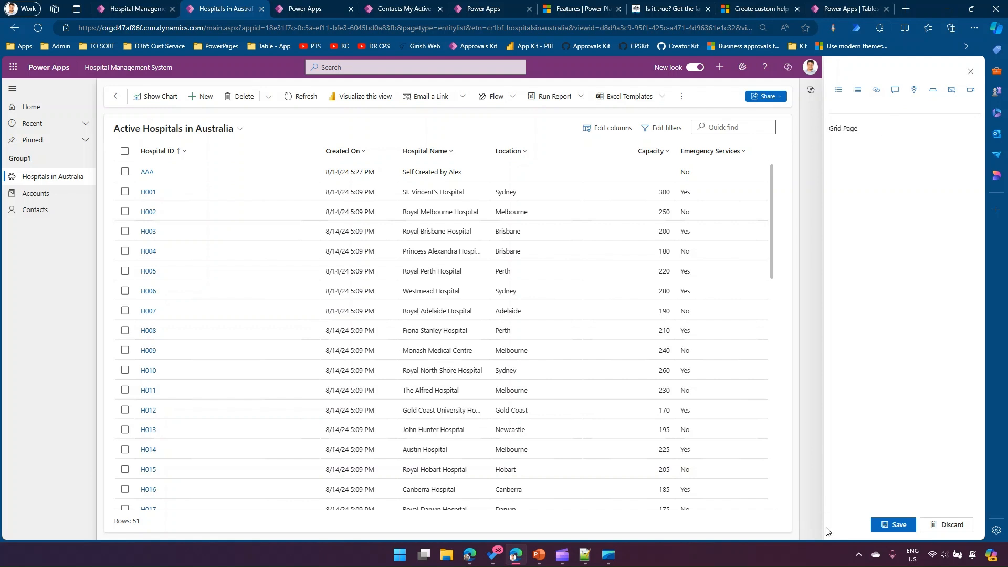
pyautogui.click(892, 524)
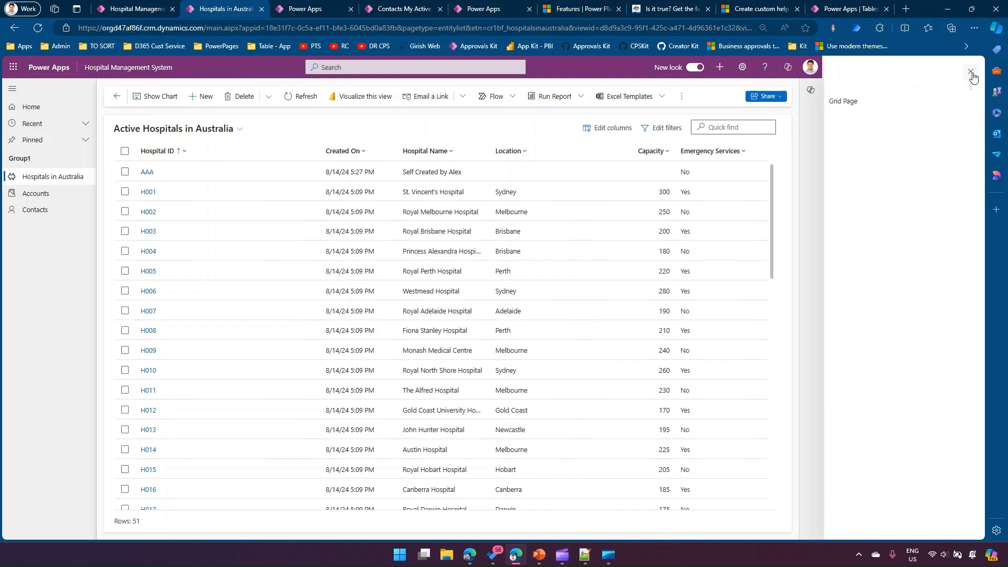
pyautogui.click(971, 72)
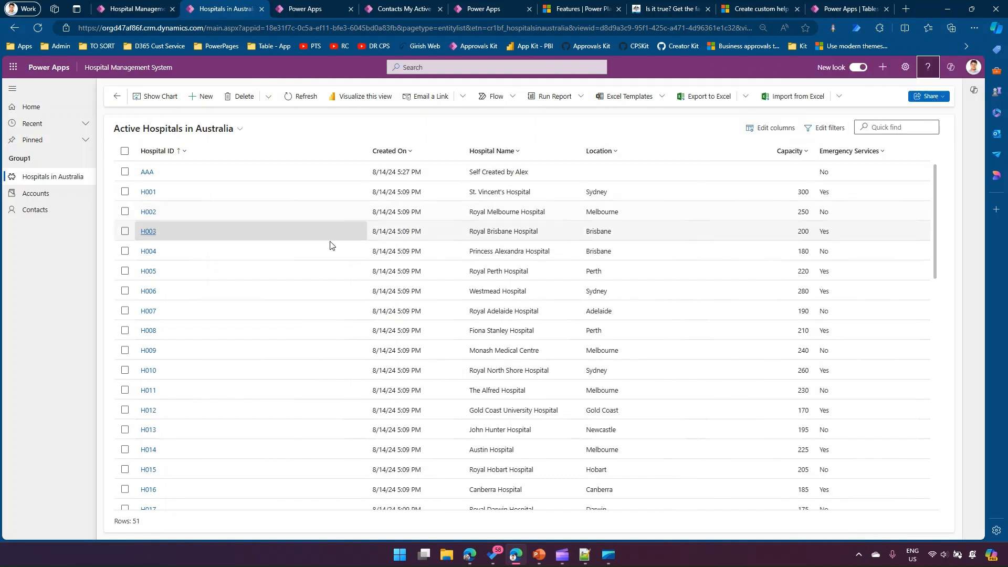
# - Check the help pane of the Accounts list, close it and return to the Hospitals in Australia list
pyautogui.click(36, 200)
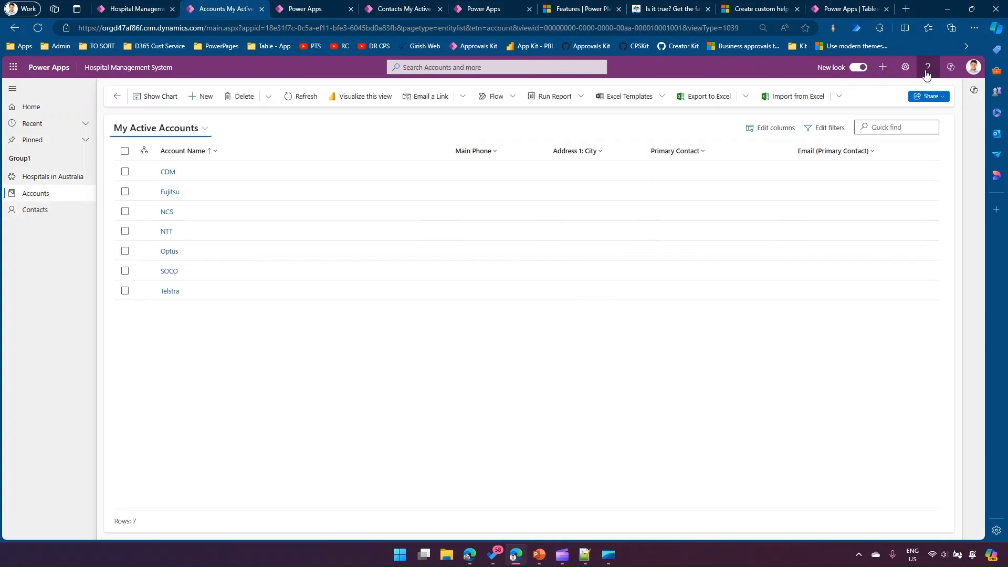
pyautogui.click(927, 67)
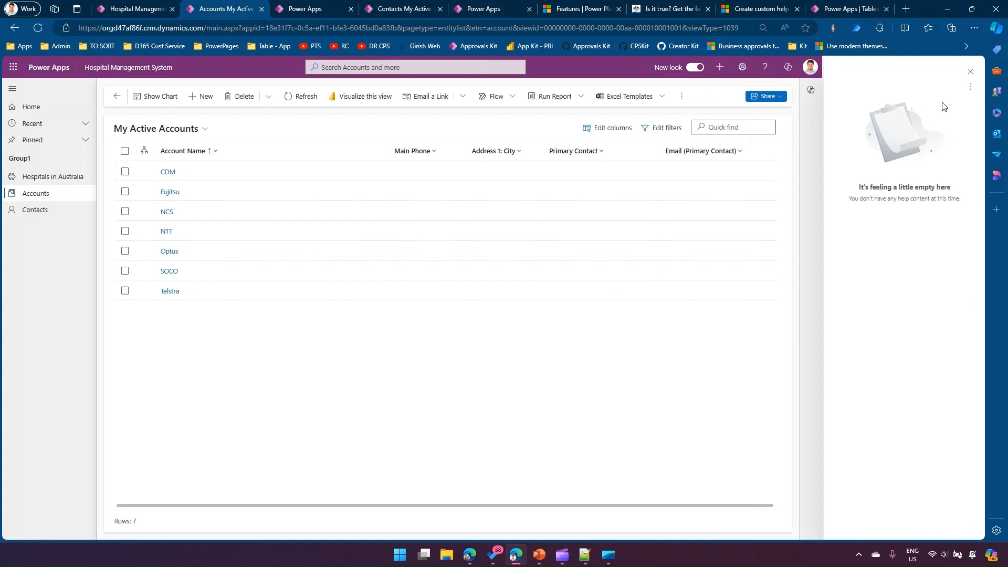
pyautogui.click(972, 73)
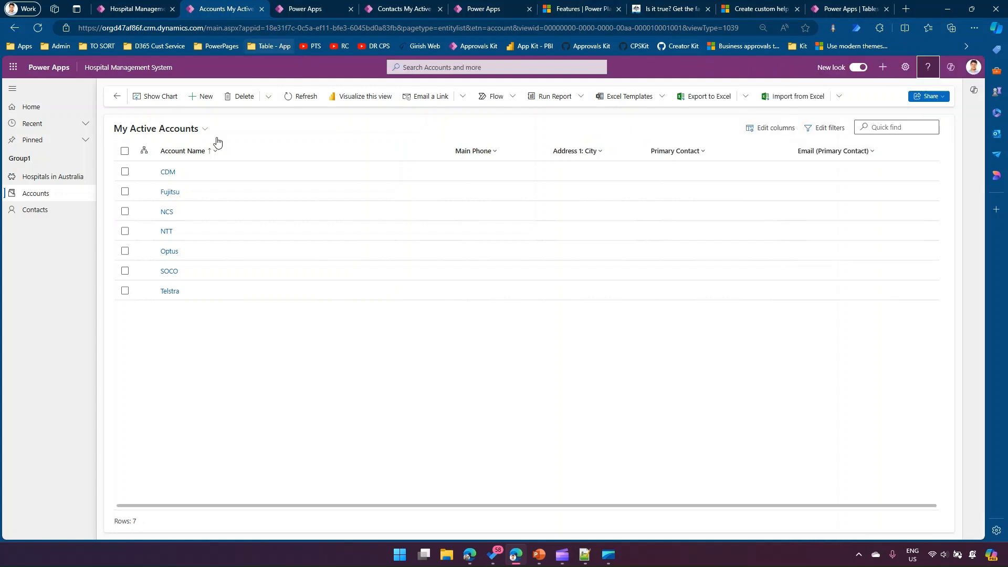
pyautogui.click(45, 180)
# - Switch to the maker portal's Help Page table and reload it to review the stored paths
pyautogui.click(303, 6)
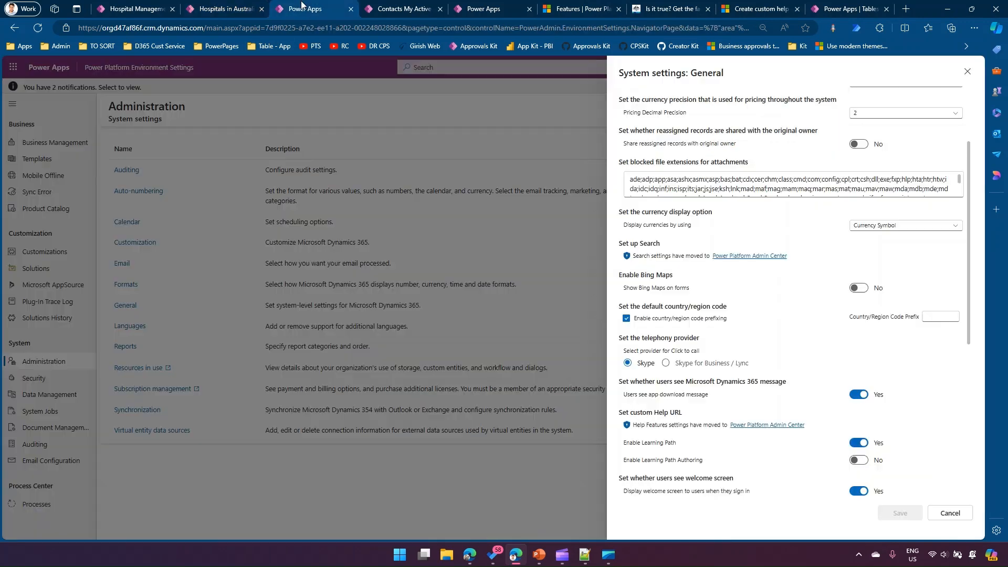
pyautogui.click(483, 7)
pyautogui.click(849, 9)
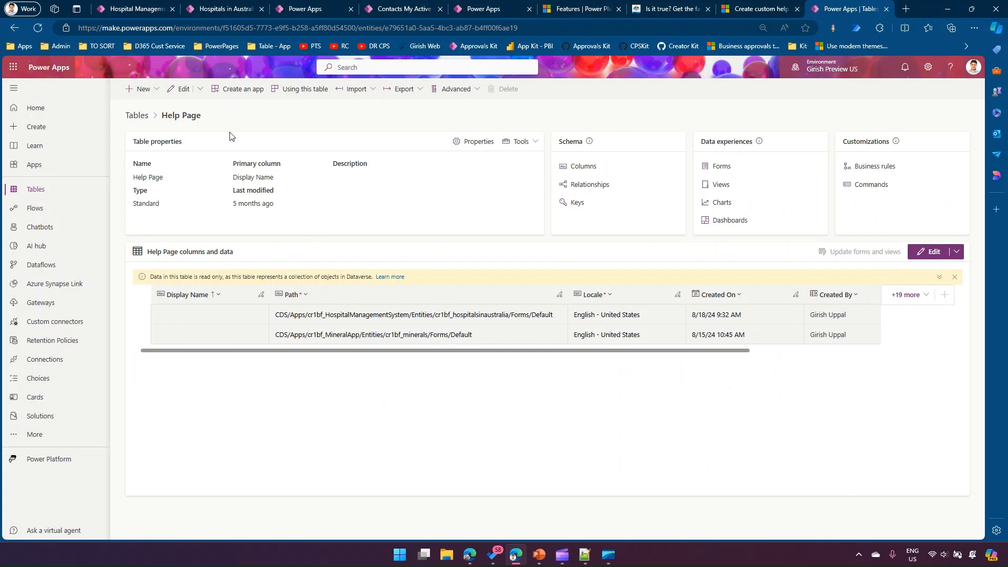
pyautogui.click(37, 30)
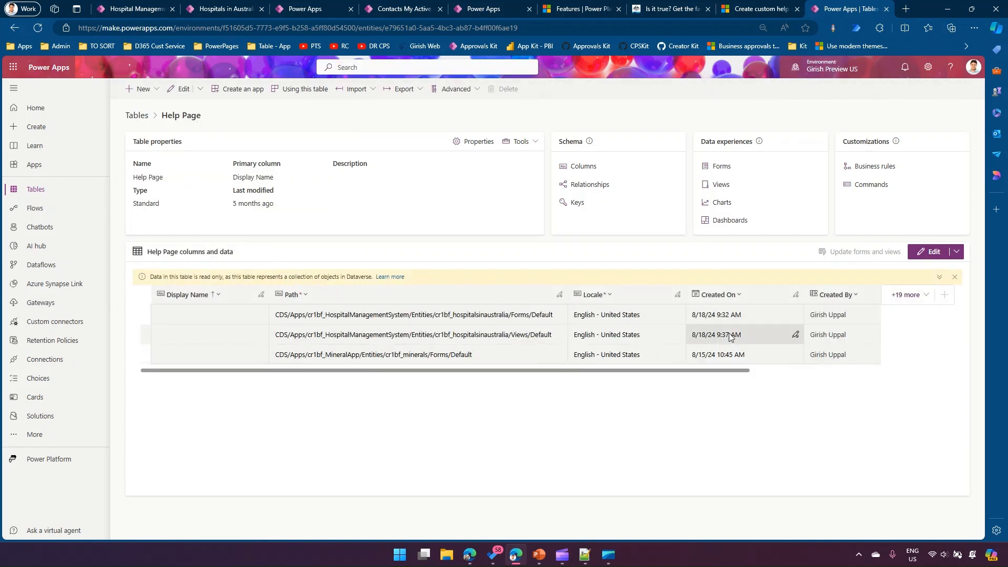
# - Open the Mineral Sol solution and bring up the list of existing Help Page components that can be added
pyautogui.click(42, 415)
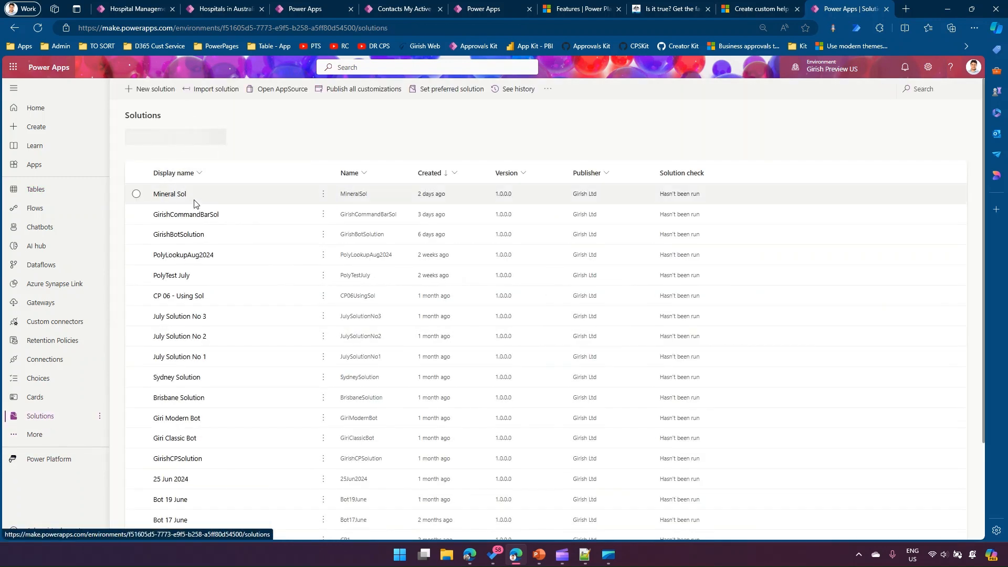
pyautogui.click(179, 200)
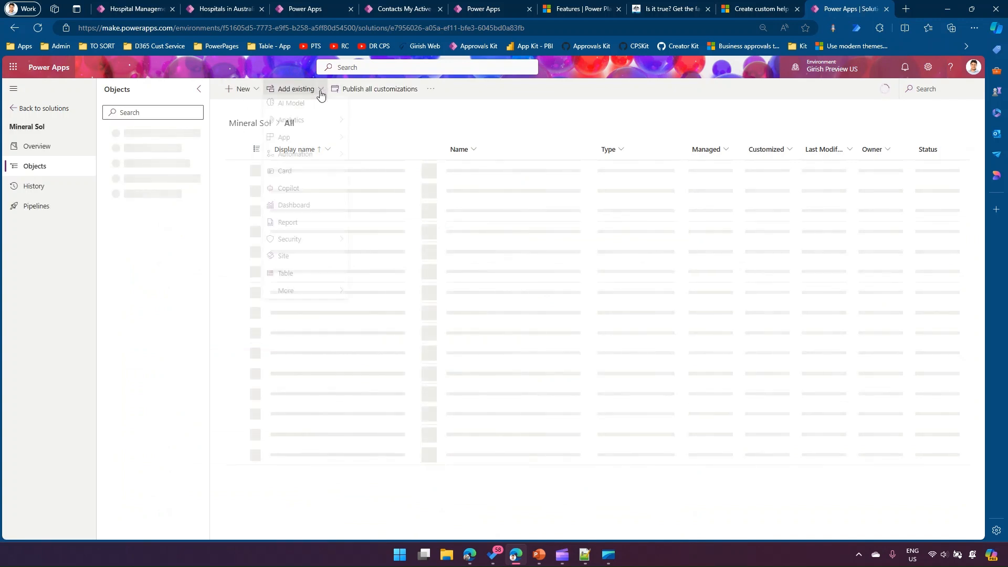
pyautogui.click(319, 90)
pyautogui.moveTo(316, 295)
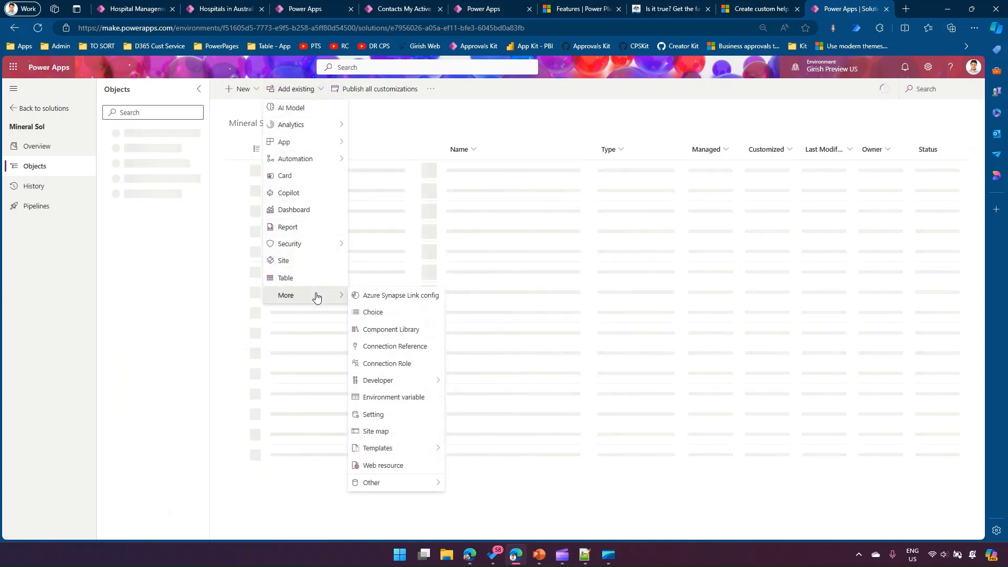
pyautogui.moveTo(385, 483)
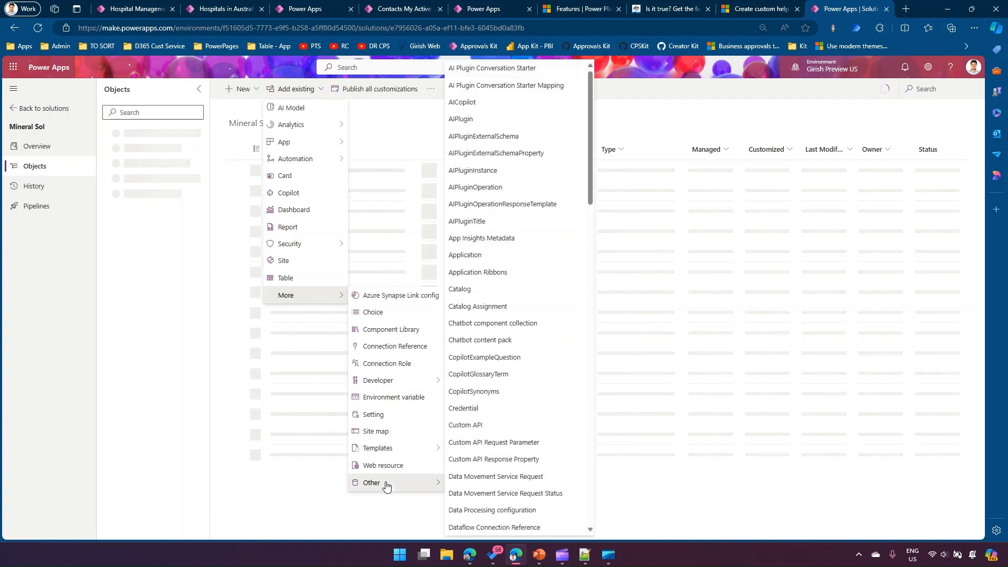
pyautogui.moveTo(591, 190); pyautogui.dragTo(587, 332)
pyautogui.click(471, 381)
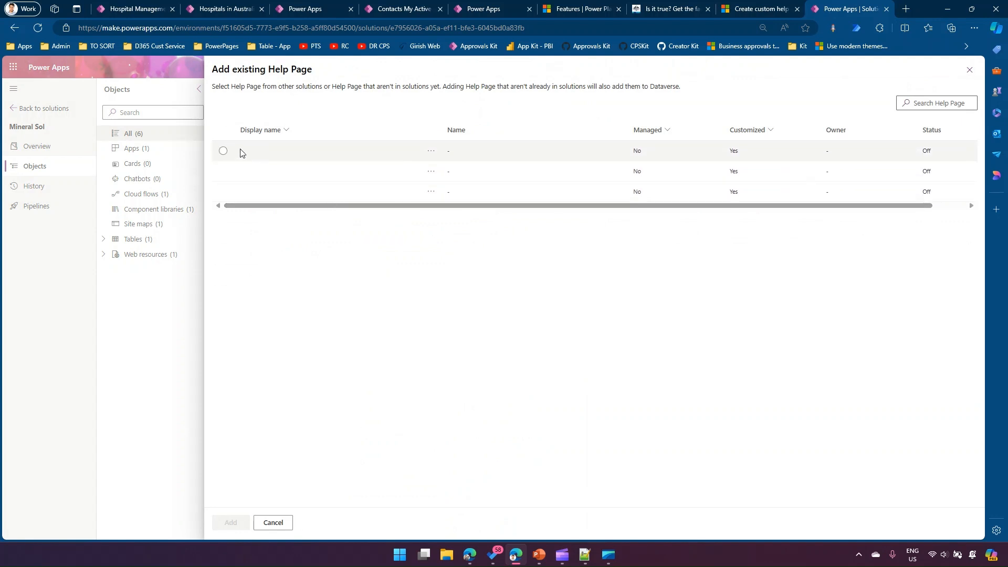
# - Select all three existing help pages and add them to the Mineral Sol solution
pyautogui.click(431, 151)
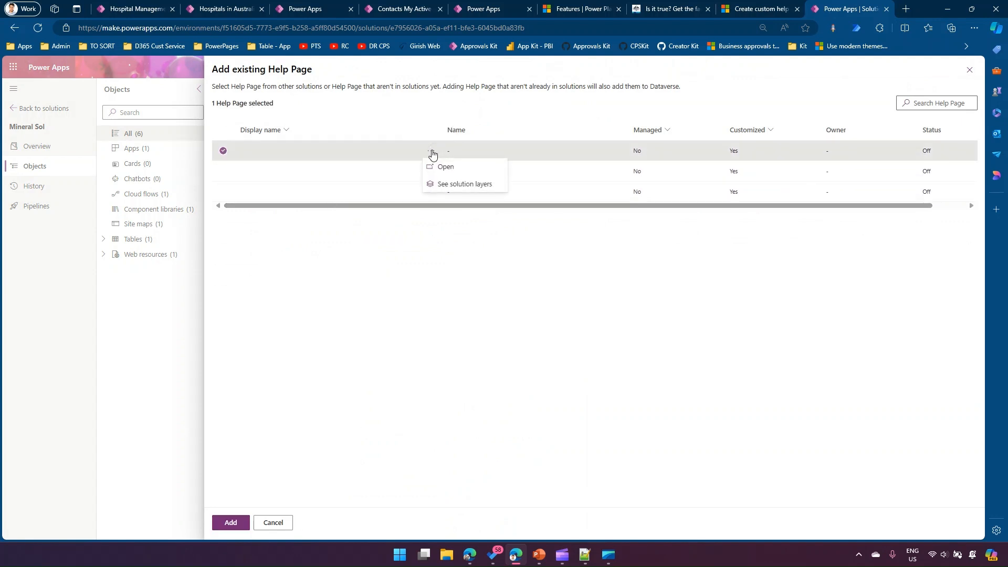
pyautogui.moveTo(472, 206); pyautogui.dragTo(677, 210)
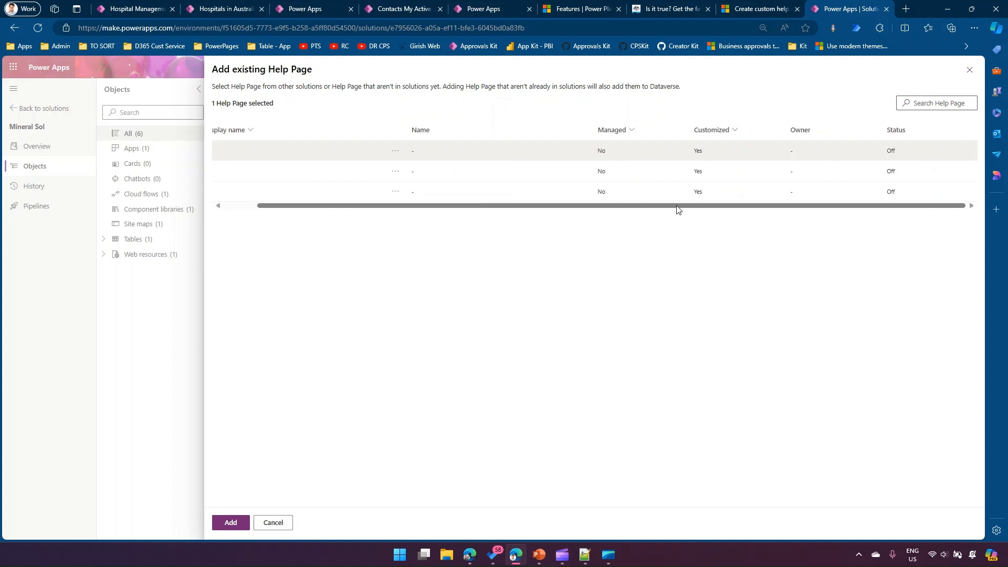
pyautogui.moveTo(544, 207); pyautogui.dragTo(355, 206)
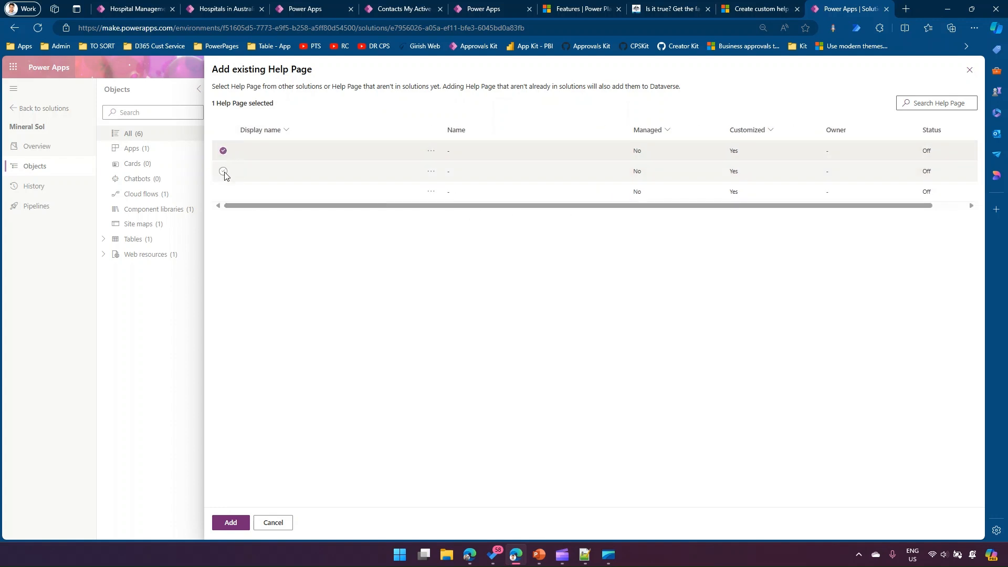
pyautogui.click(223, 171)
pyautogui.click(223, 191)
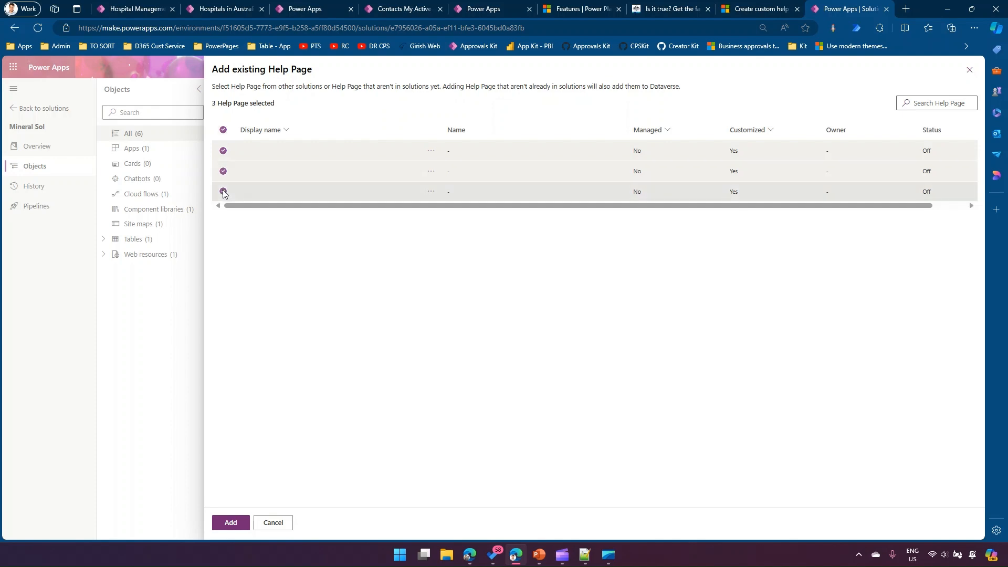
pyautogui.click(226, 523)
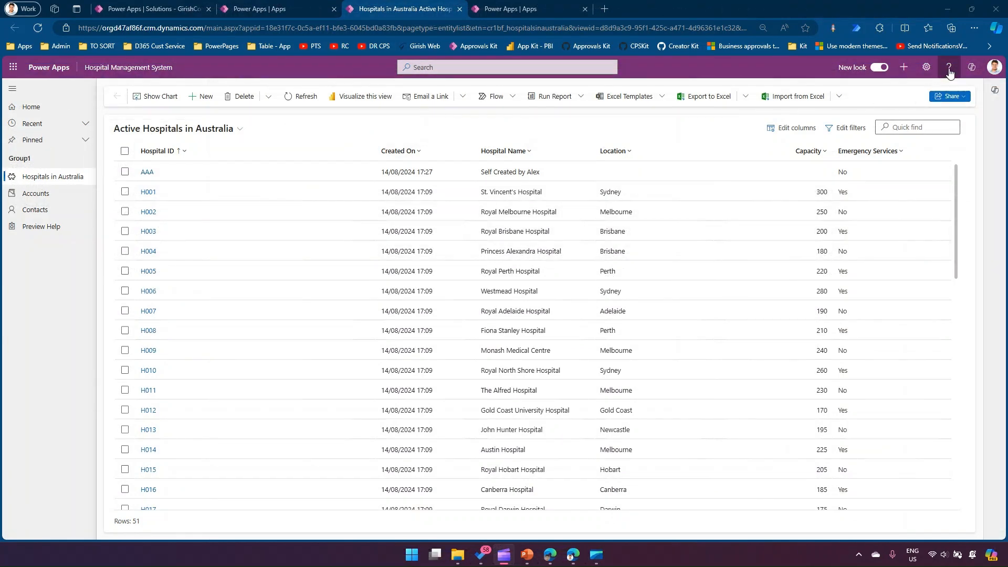
# - View the help pane of the hospitals list, and open the existing Help Page components list in the command bar solution
pyautogui.click(948, 70)
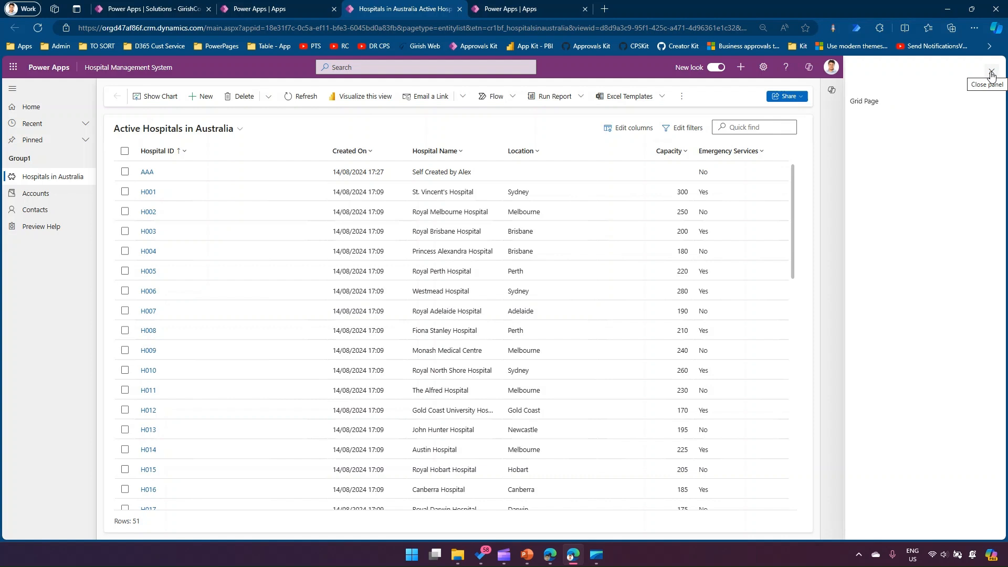
pyautogui.click(153, 9)
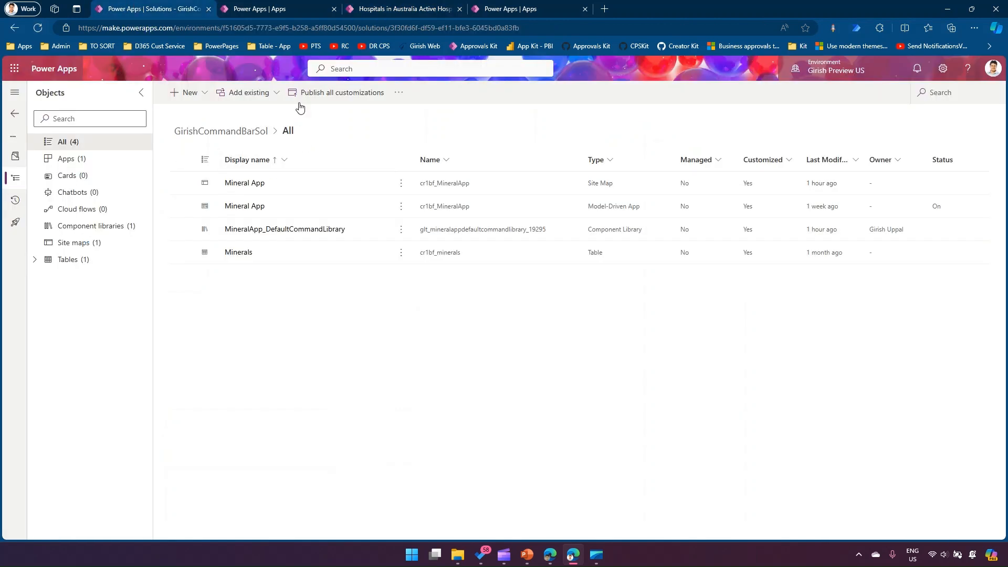
pyautogui.click(277, 94)
pyautogui.moveTo(277, 325)
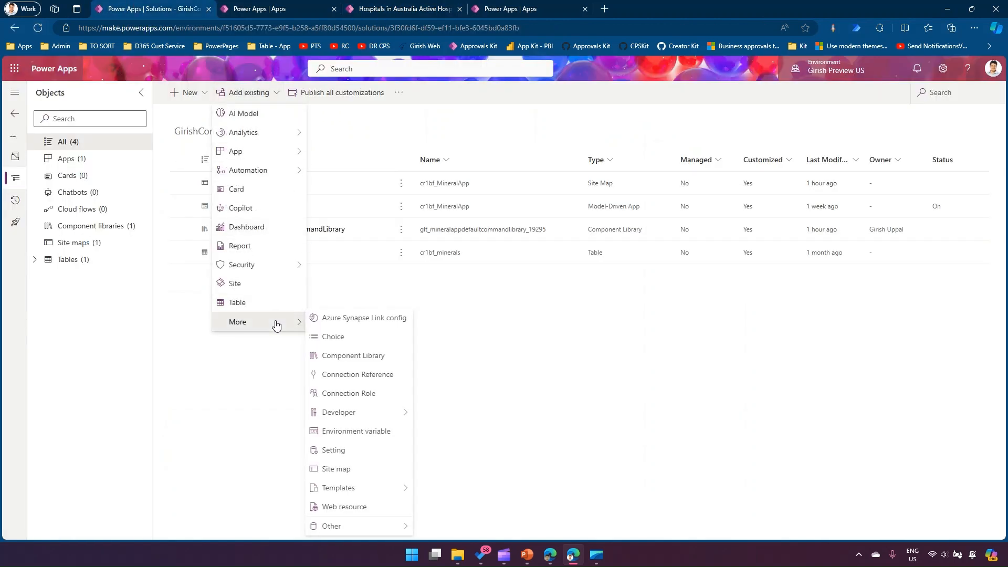
pyautogui.moveTo(362, 527)
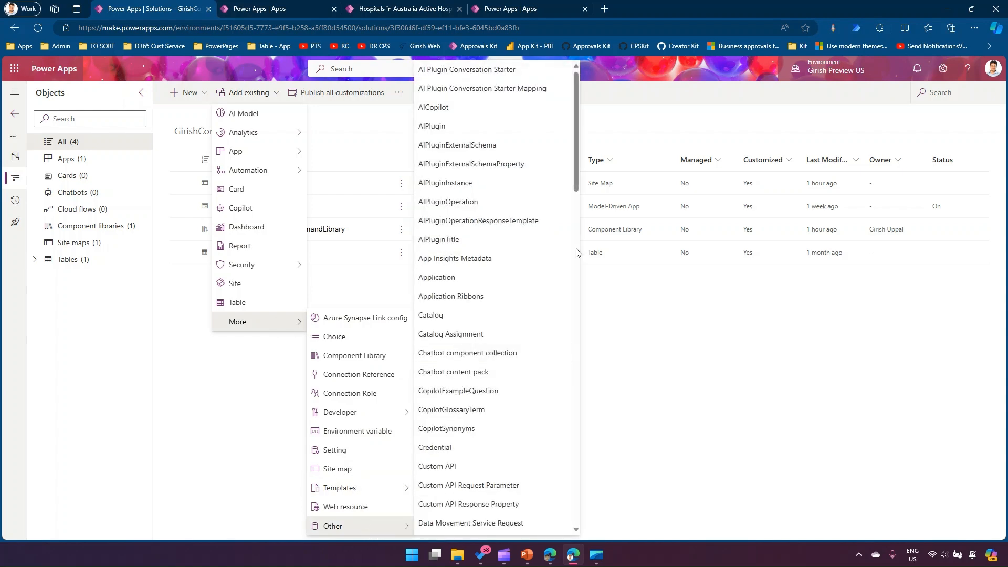
pyautogui.scroll(-15, 532, 321)
pyautogui.scroll(-7, 598, 399)
pyautogui.scroll(11, 607, 367)
pyautogui.scroll(-3, 602, 309)
pyautogui.click(484, 479)
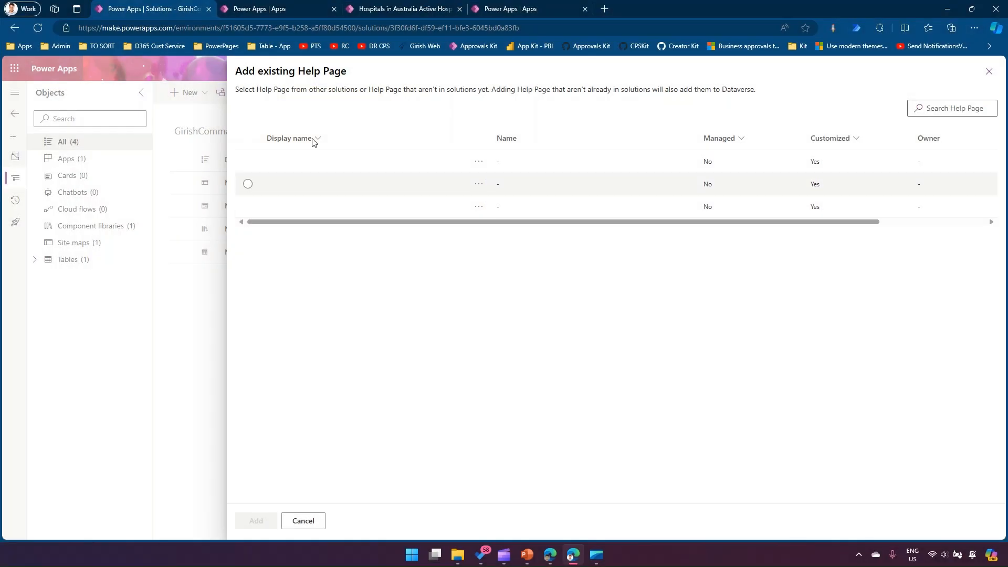
# - Switch back to the Hospital Management System app and open the hospitals list's help content in edit mode
pyautogui.click(377, 8)
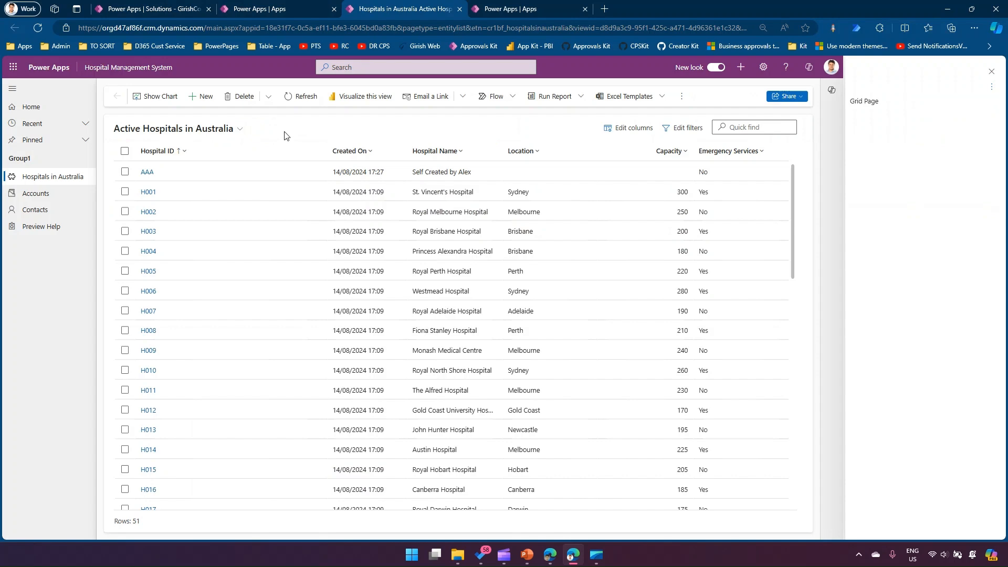
pyautogui.click(992, 74)
pyautogui.click(74, 175)
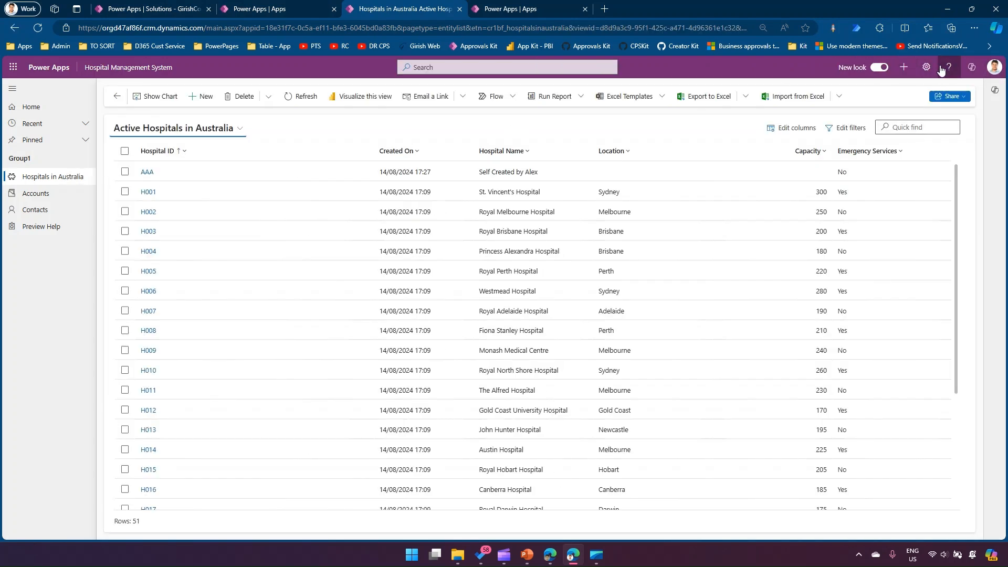
pyautogui.click(948, 69)
pyautogui.click(992, 89)
pyautogui.click(968, 105)
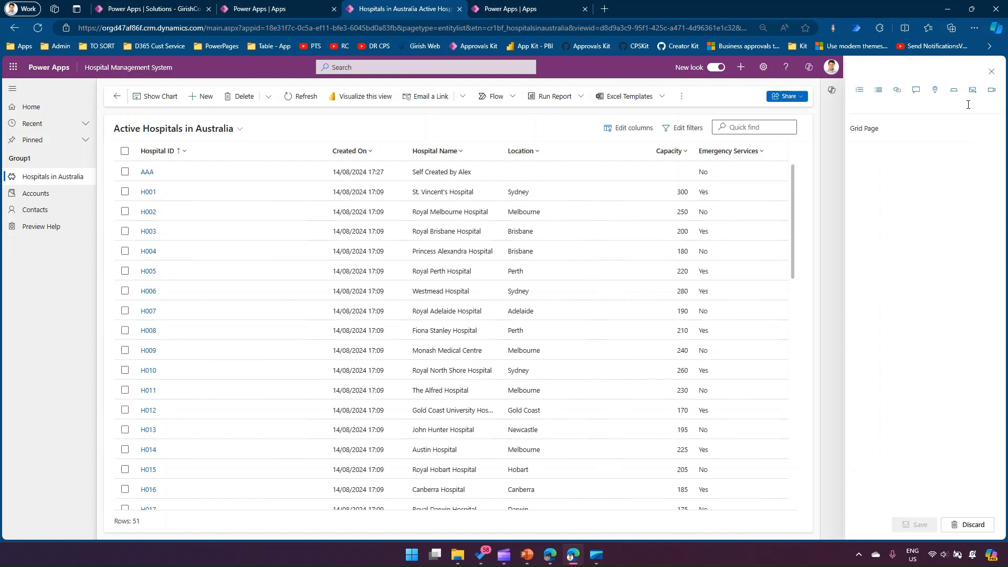
# - Add the lines "fgfgf h" and "hjjhjhjh" below Grid Page, title the help content "Hospital Page" and save it
pyautogui.click(881, 129)
pyautogui.write('fgfgf h ')
pyautogui.write('hjjhjhjh')
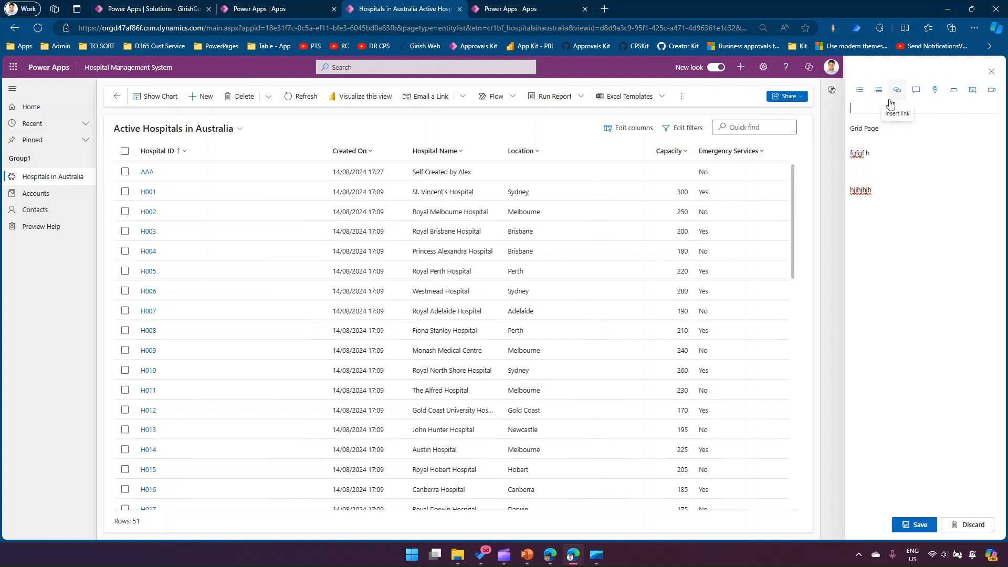
pyautogui.write('Hospital Page')
pyautogui.click(918, 525)
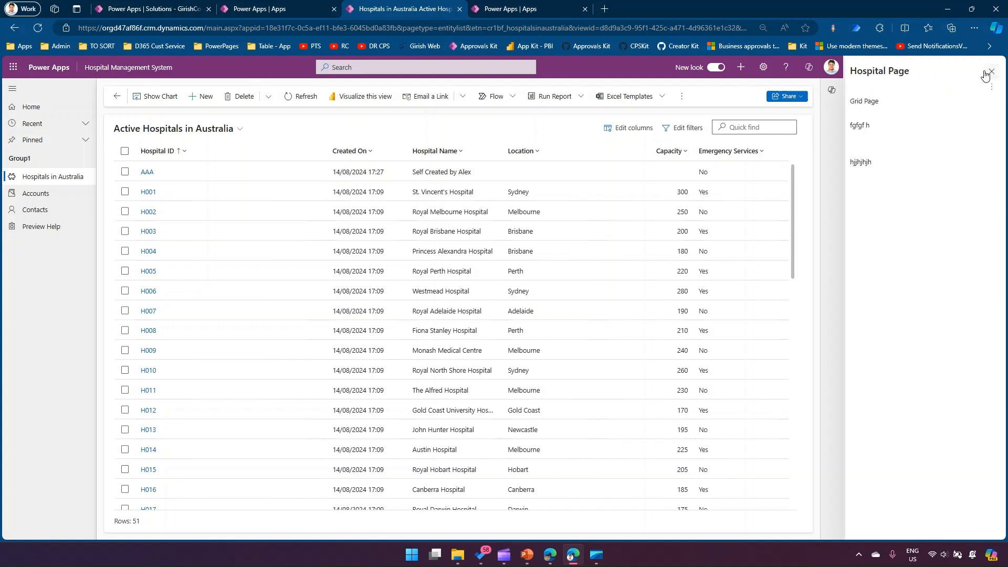
# - Open the hospitals list's help content in edit mode, examine its title, and close the help pane
pyautogui.click(991, 87)
pyautogui.click(953, 104)
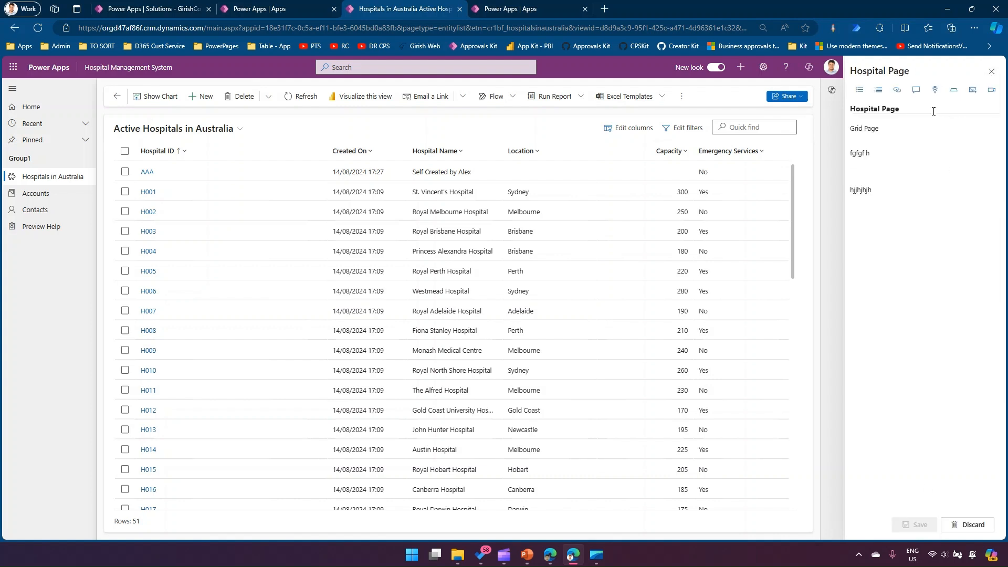
pyautogui.click(911, 110)
pyautogui.moveTo(911, 105); pyautogui.dragTo(835, 110)
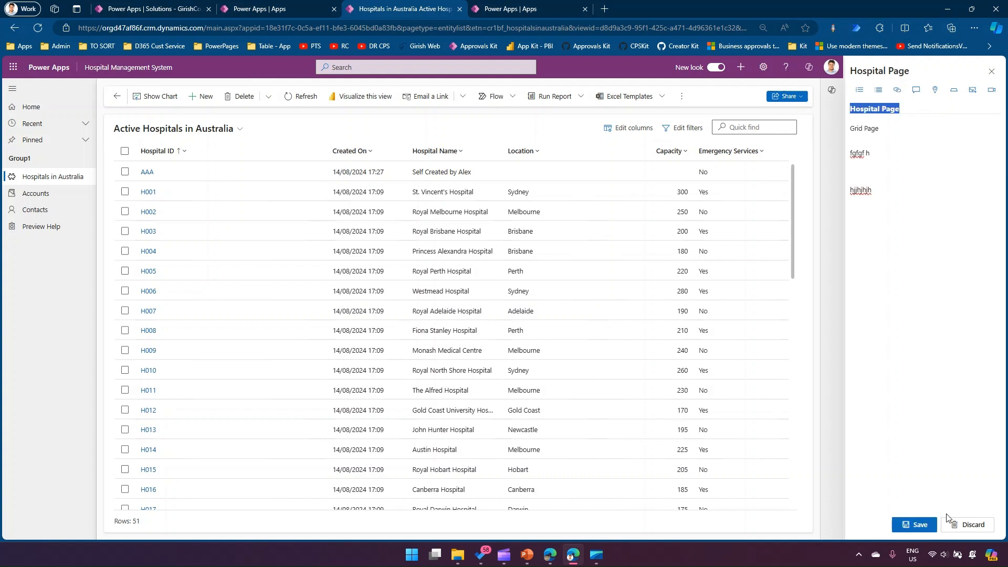
pyautogui.click(990, 71)
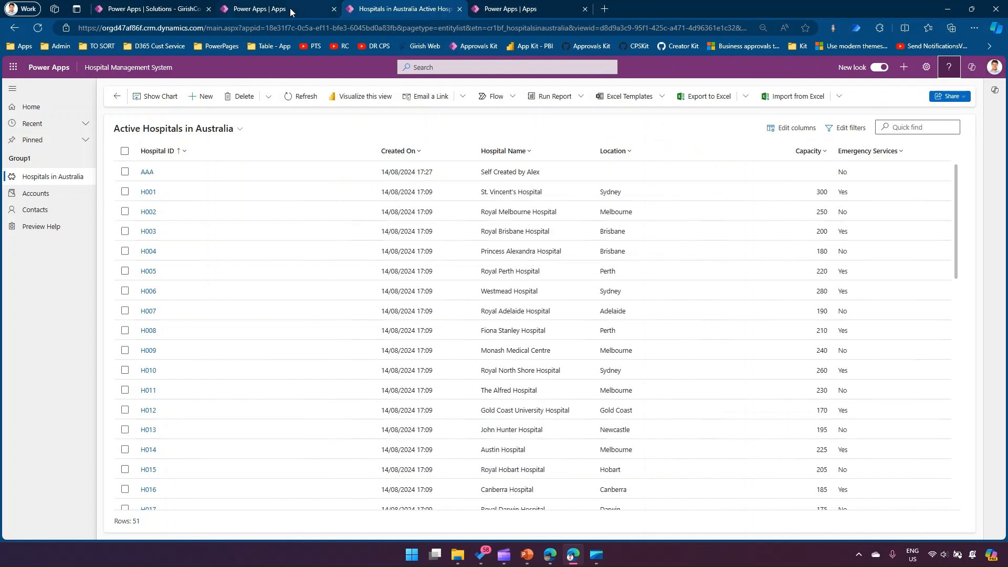
# - Return to the command bar solution and reopen its existing Help Page list to check the display name of the hospitals list's help page
pyautogui.click(262, 9)
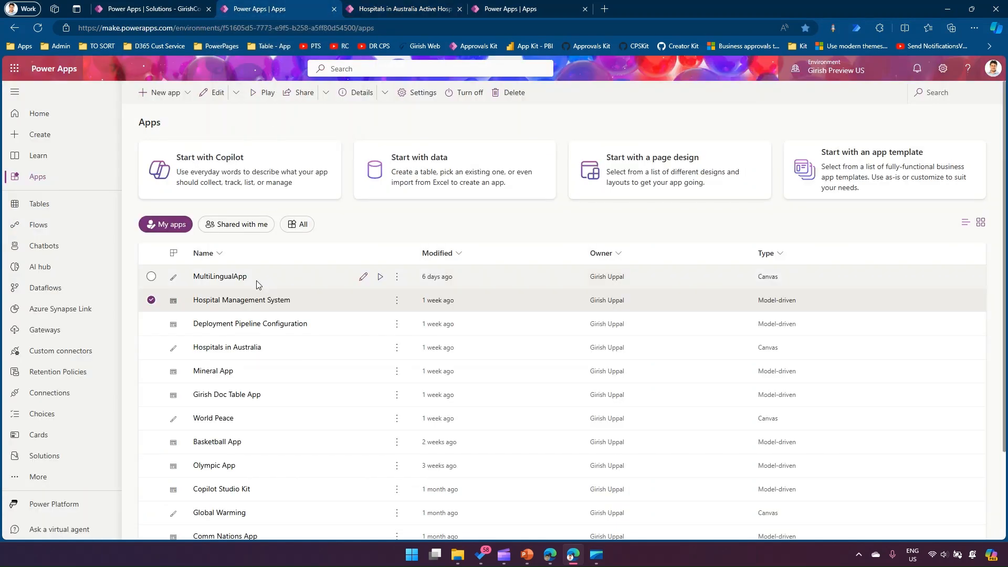
pyautogui.click(149, 5)
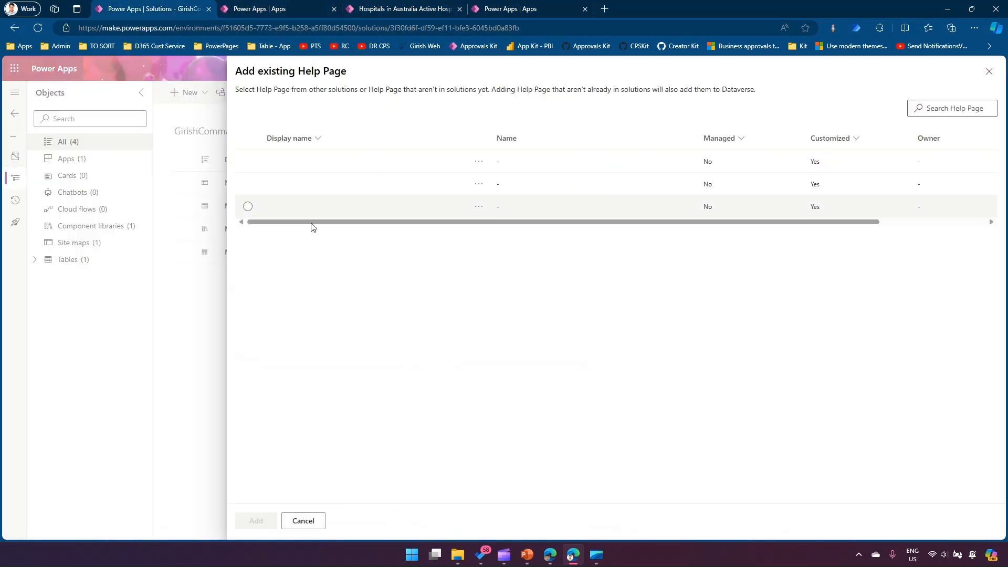
pyautogui.click(981, 76)
pyautogui.click(265, 93)
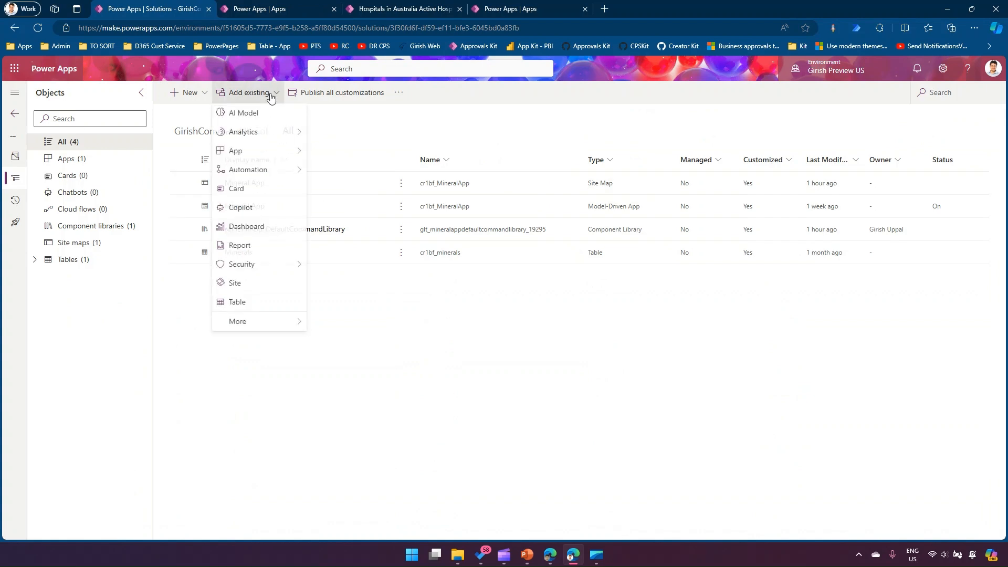
pyautogui.click(289, 321)
pyautogui.click(399, 525)
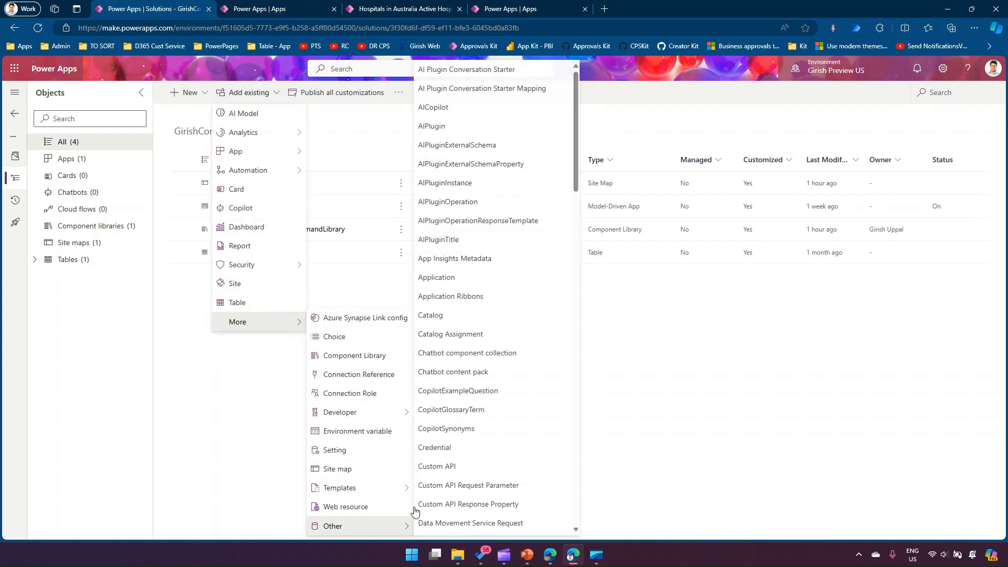
pyautogui.scroll(-4, 463, 374)
pyautogui.scroll(-6, 483, 383)
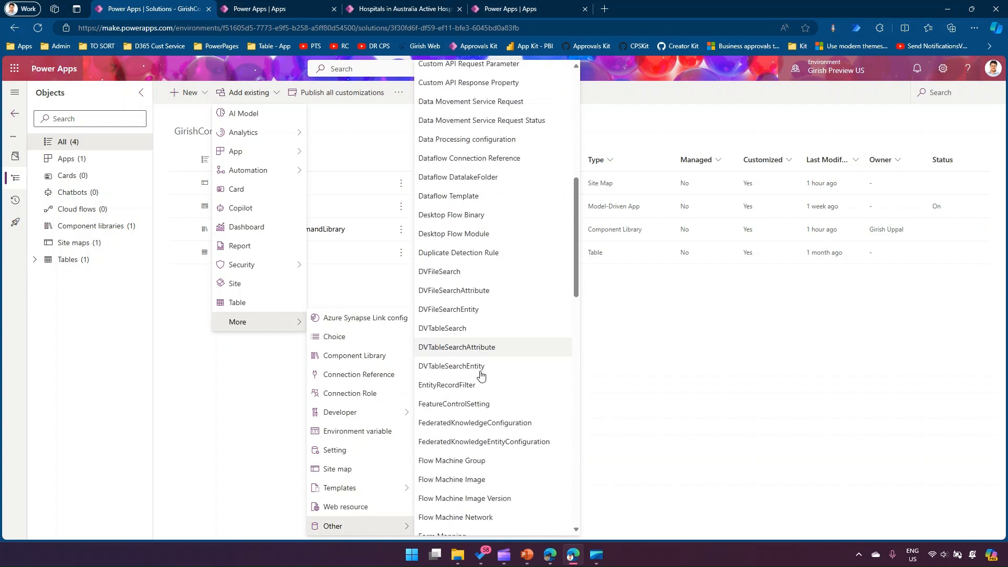
pyautogui.scroll(-2, 484, 386)
pyautogui.click(449, 377)
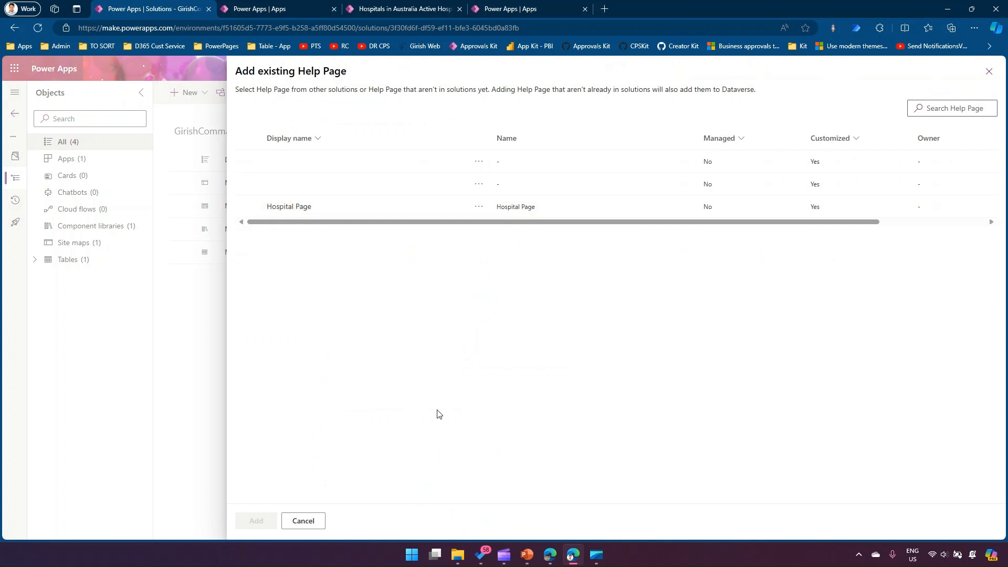
pyautogui.moveTo(258, 198); pyautogui.dragTo(553, 219)
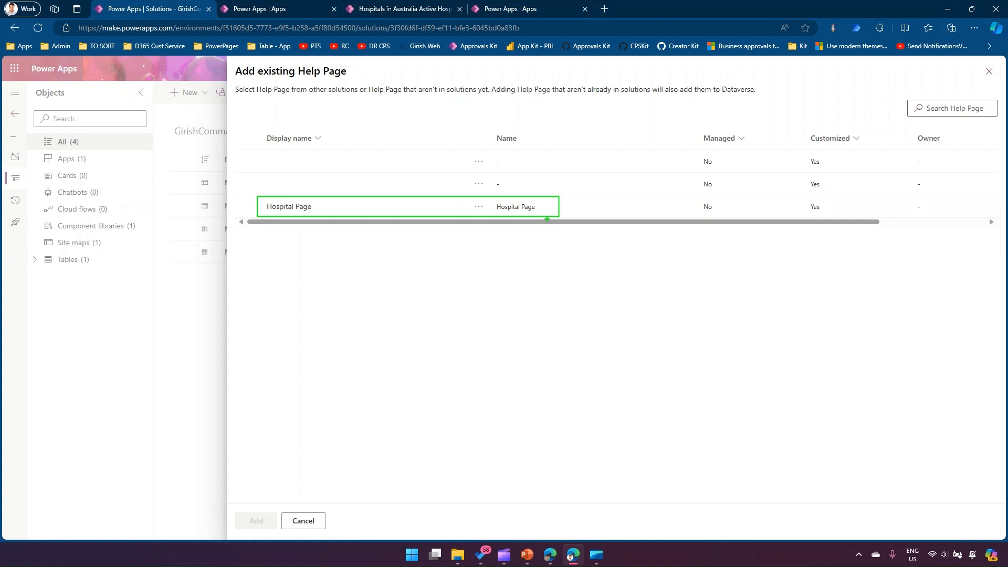
# - Switch back to the Hospital Management System app, open the list's help content in edit mode and examine its title and body text
pyautogui.click(402, 8)
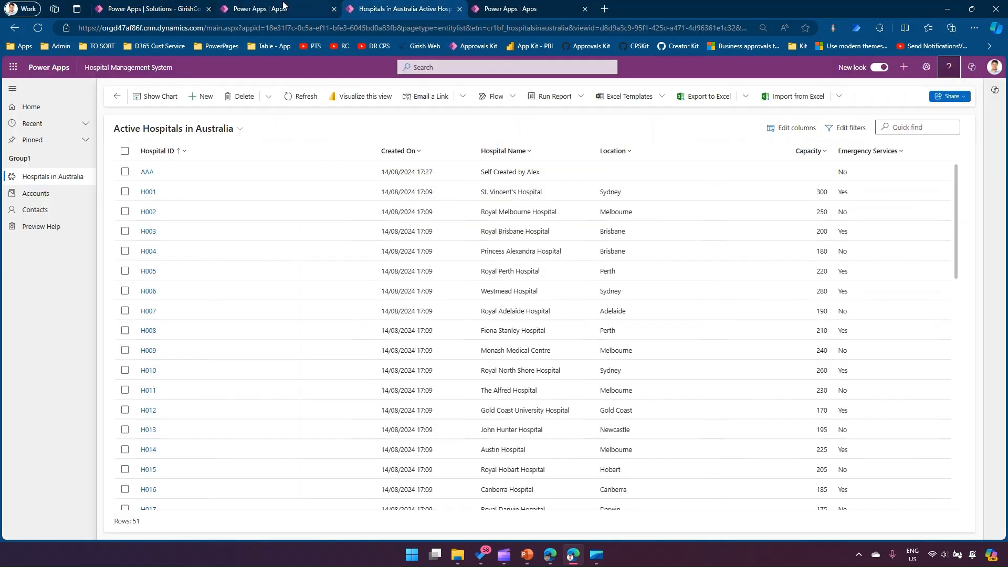
pyautogui.click(948, 67)
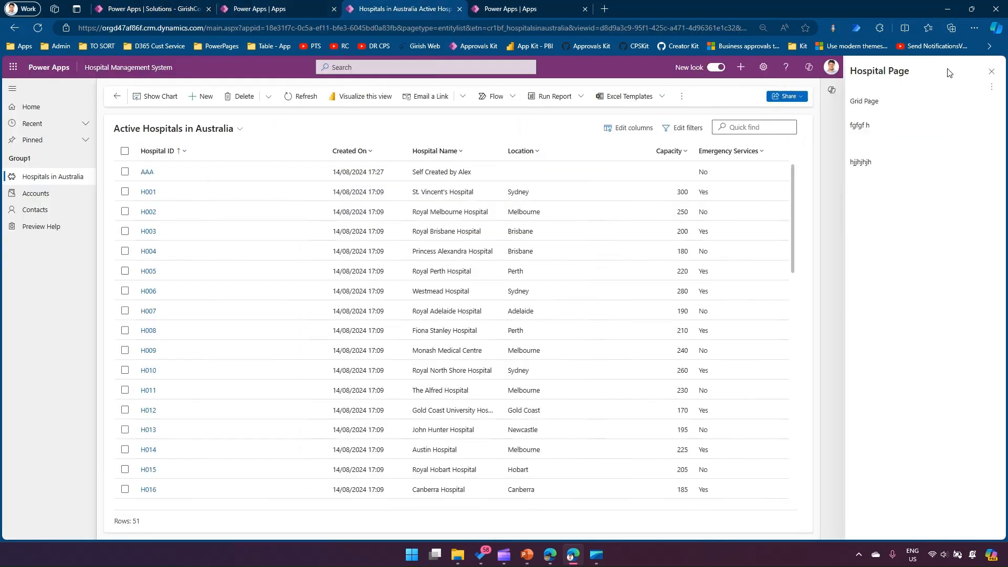
pyautogui.click(986, 91)
pyautogui.click(958, 104)
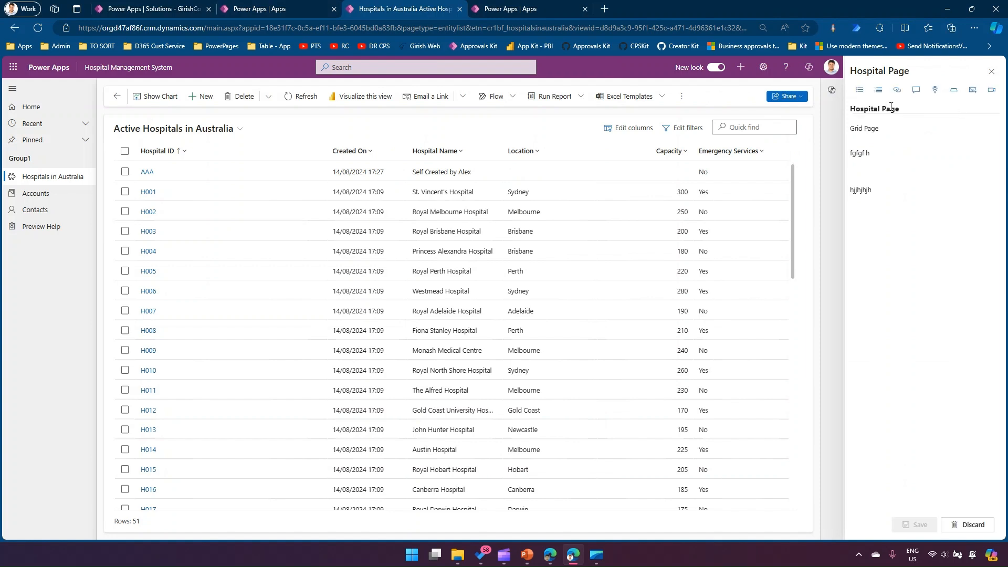
pyautogui.tripleClick(882, 107)
pyautogui.click(919, 108)
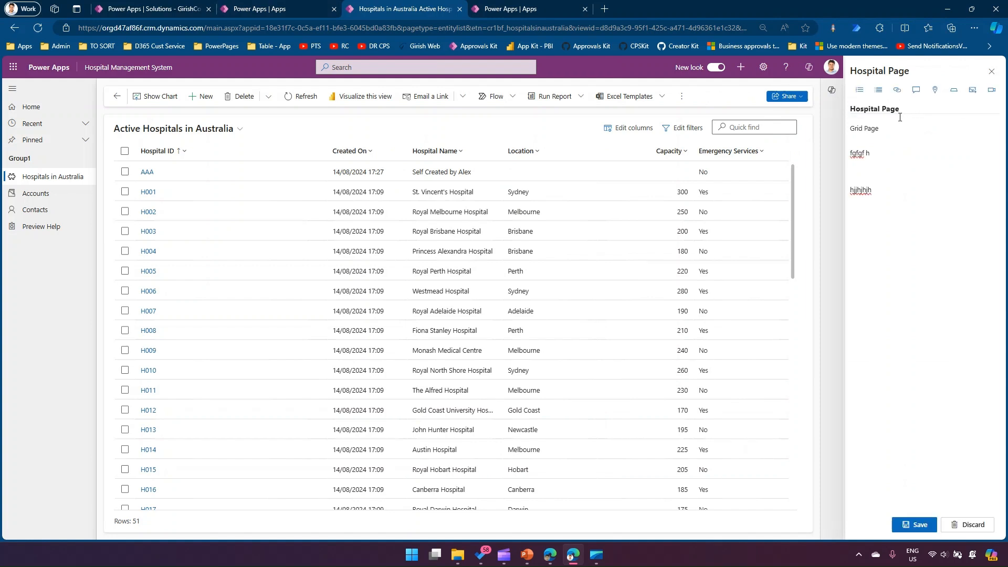
pyautogui.moveTo(850, 127); pyautogui.dragTo(887, 256)
pyautogui.click(887, 244)
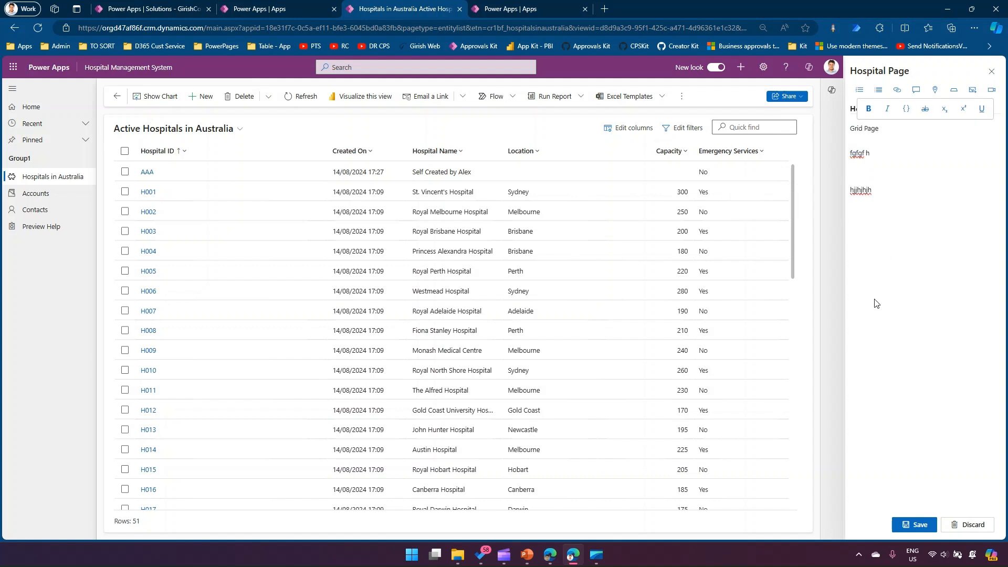
pyautogui.click(896, 146)
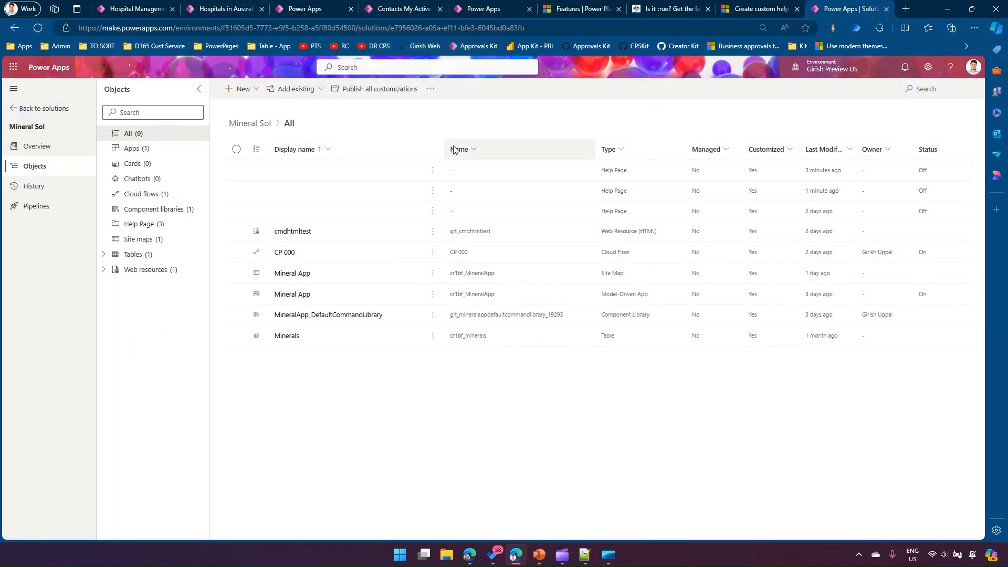
# - Open hospital record H001 from the Active Hospitals in Australia list, show its help pane and follow the Owner help link
pyautogui.click(299, 7)
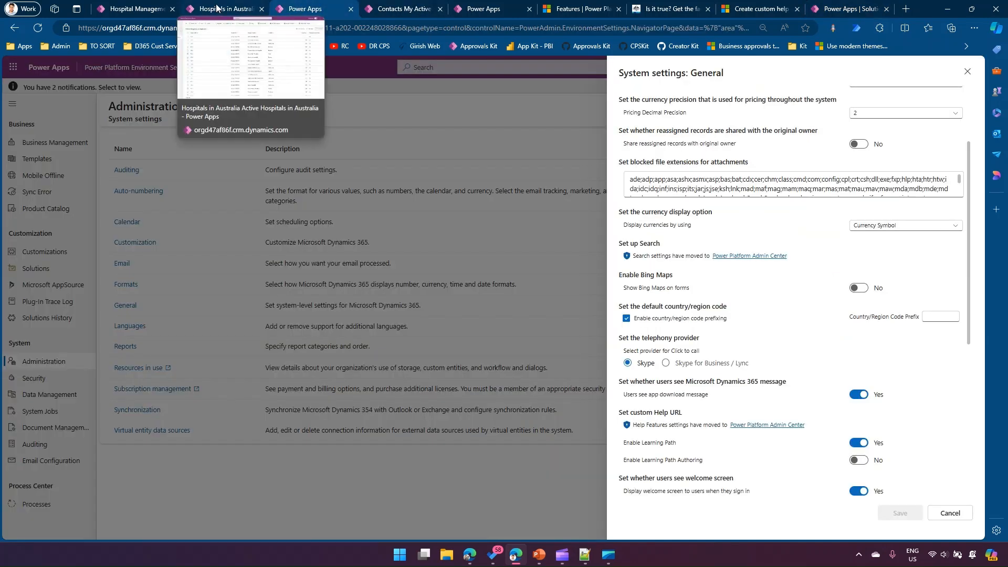
pyautogui.click(217, 10)
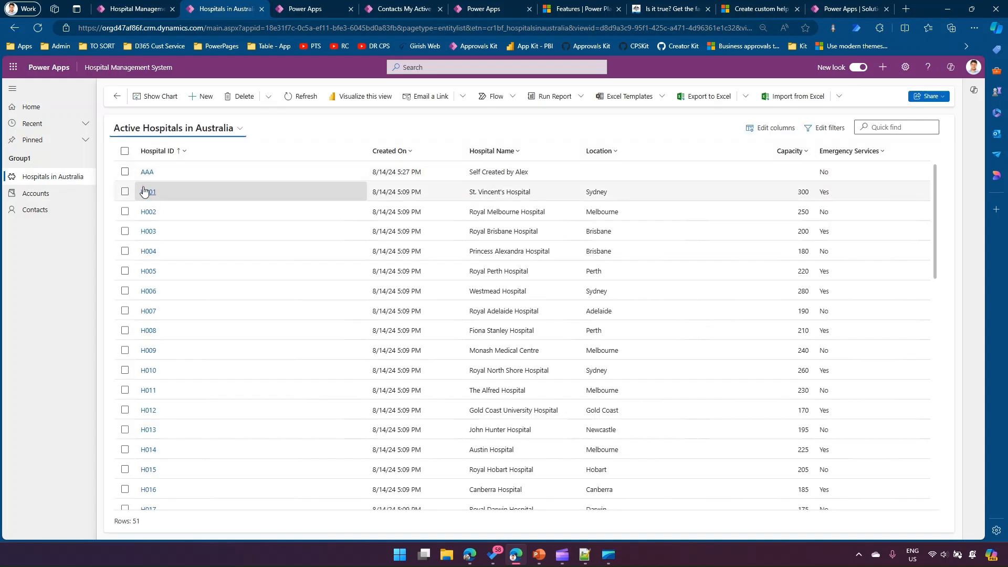
pyautogui.click(152, 195)
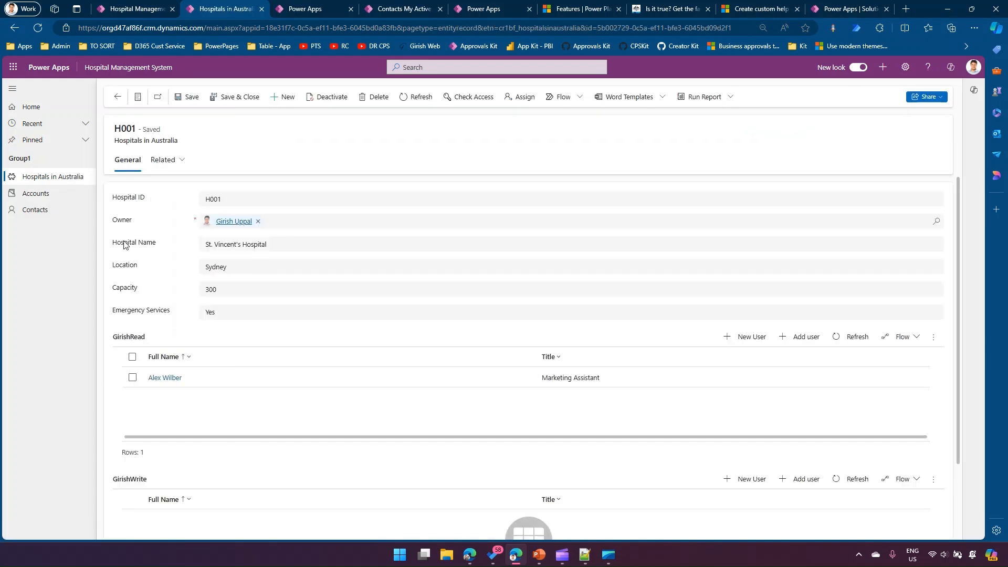
pyautogui.moveTo(124, 246)
pyautogui.click(928, 68)
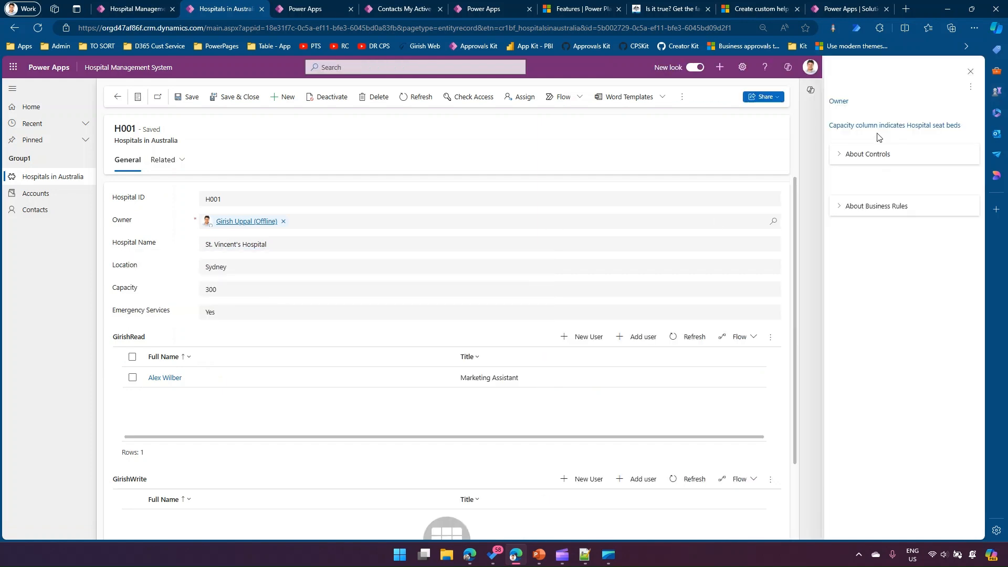
pyautogui.click(838, 101)
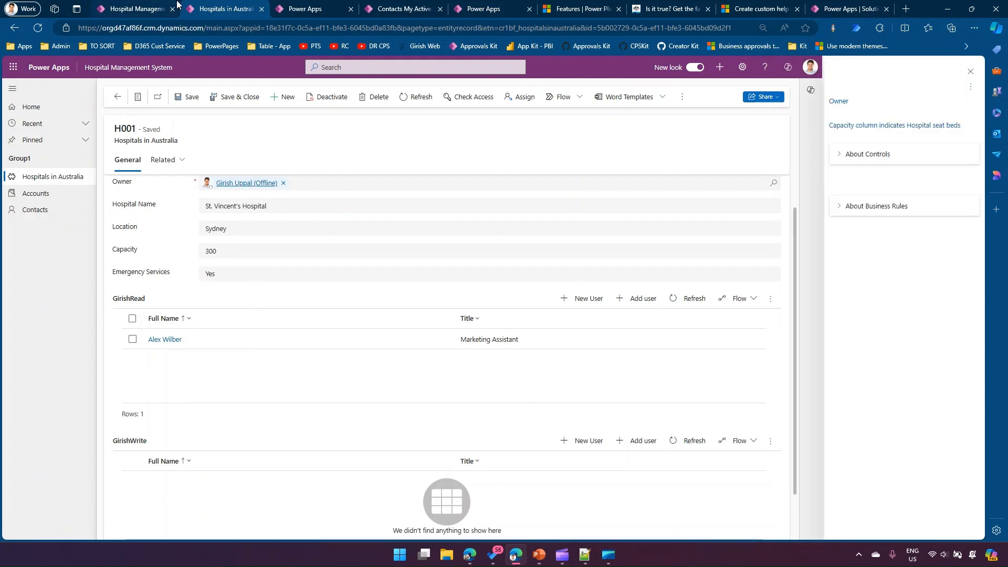
# - In the Hospital Management System app designer, create a new custom page named Help
pyautogui.click(156, 10)
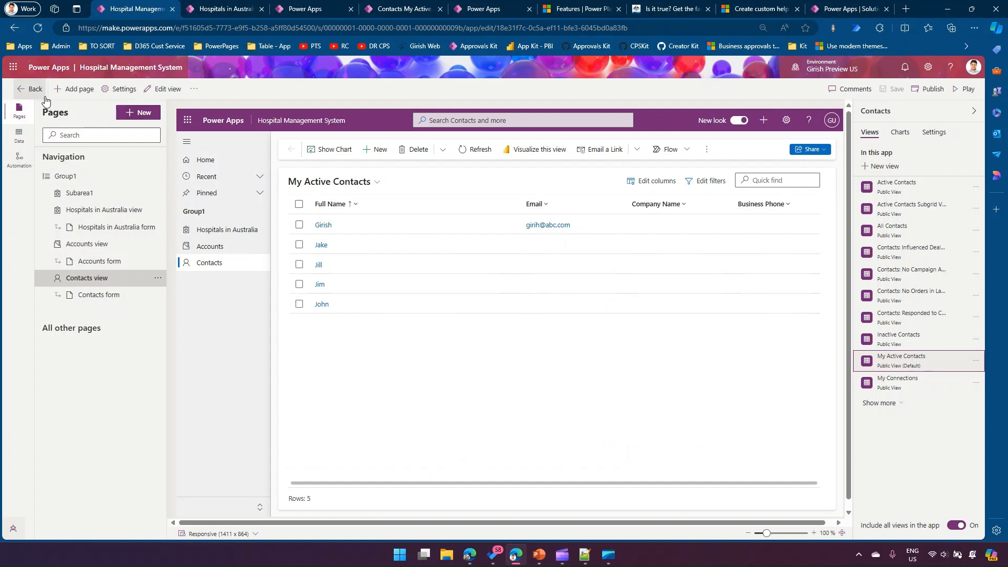
pyautogui.click(132, 114)
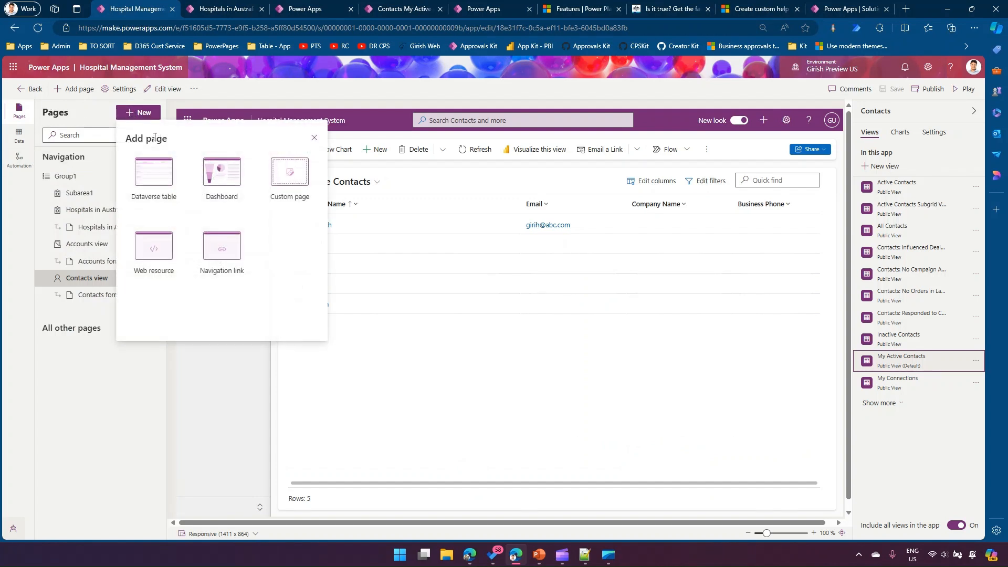
pyautogui.click(292, 183)
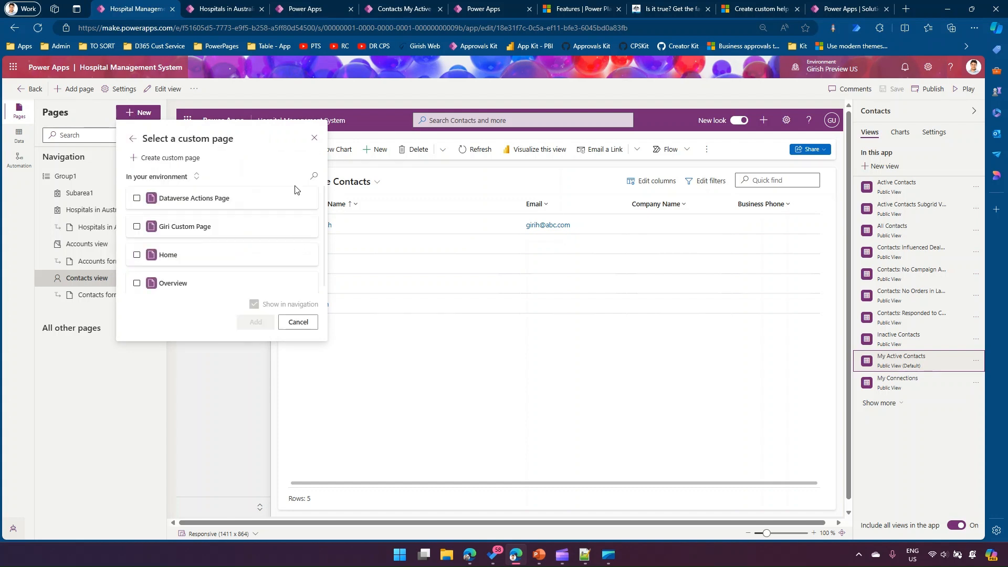
pyautogui.click(184, 159)
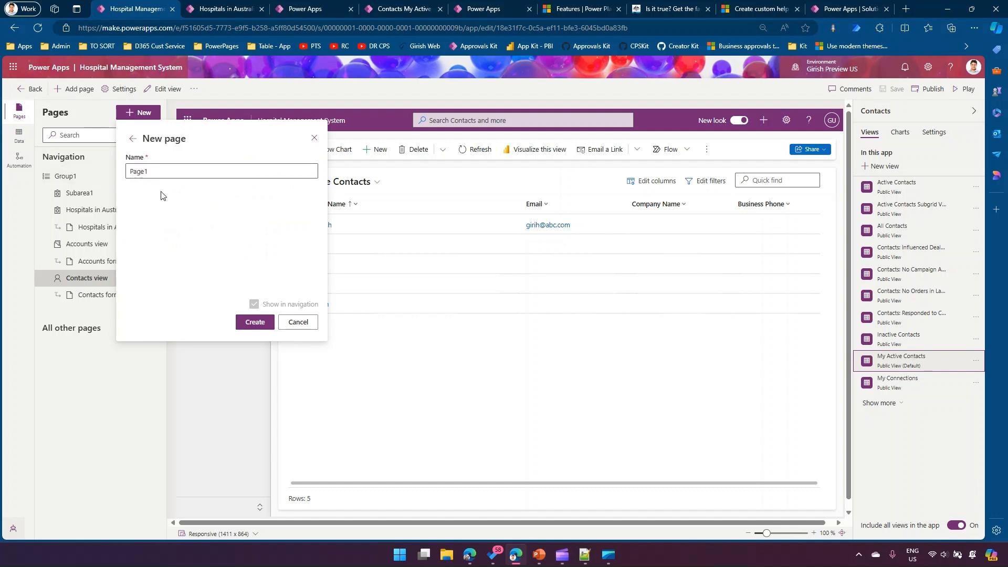
pyautogui.click(172, 171)
pyautogui.doubleClick(180, 174)
pyautogui.write('Help')
pyautogui.click(260, 323)
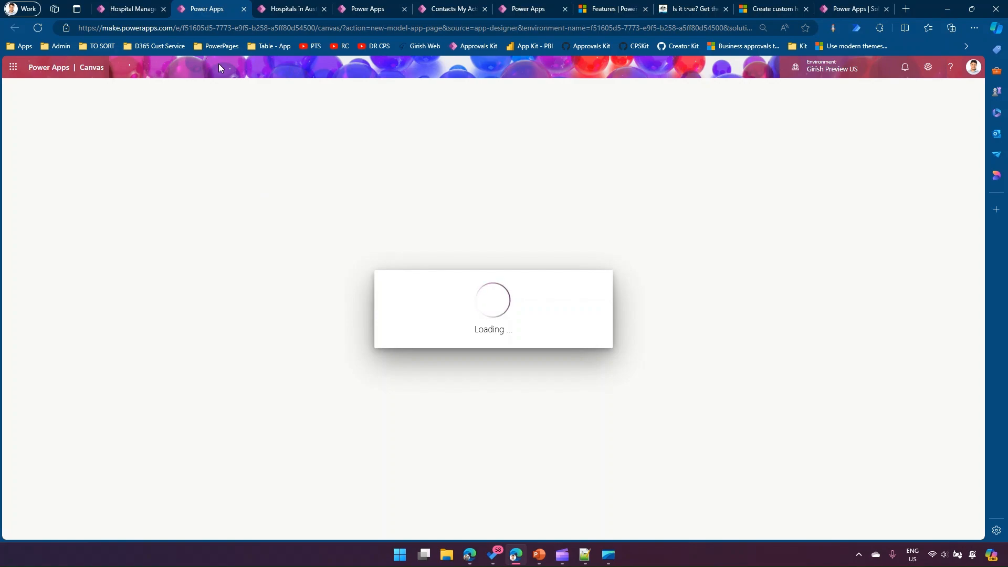
# - Look through the health.gov.au page with facts on COVID-19 vaccines as an example of external help content
pyautogui.click(682, 9)
pyautogui.scroll(5, 452, 254)
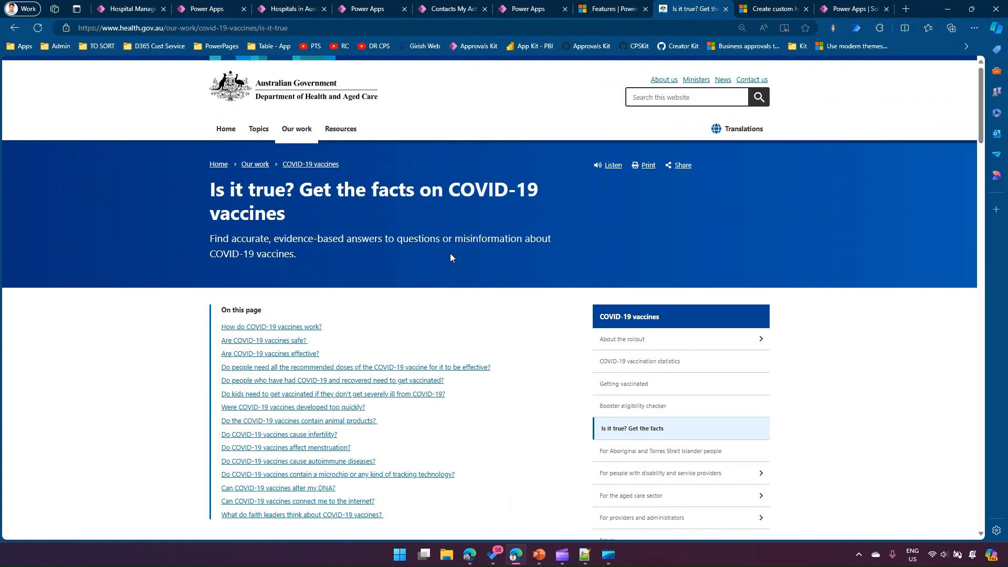
pyautogui.scroll(-7, 445, 257)
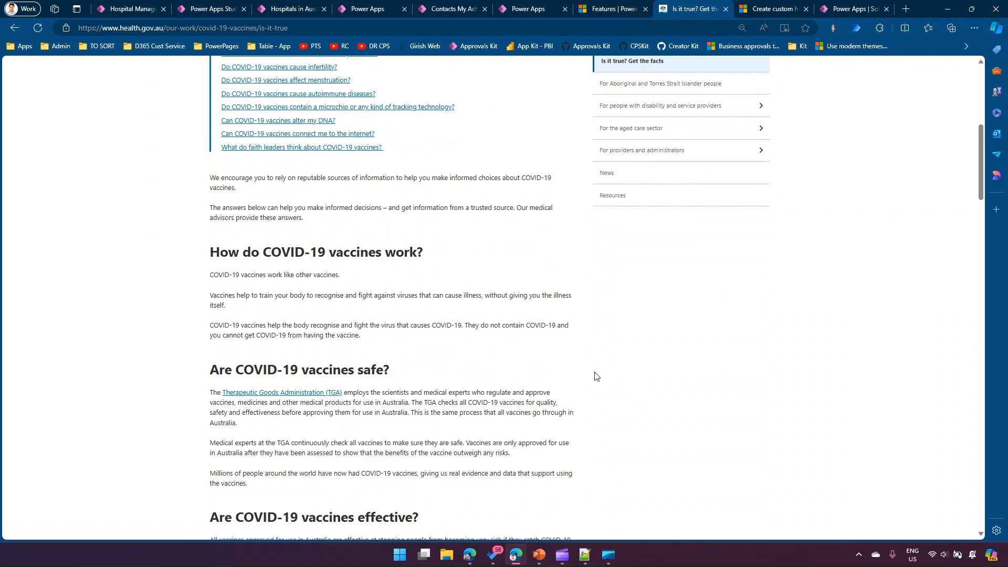
pyautogui.rightClick(652, 278)
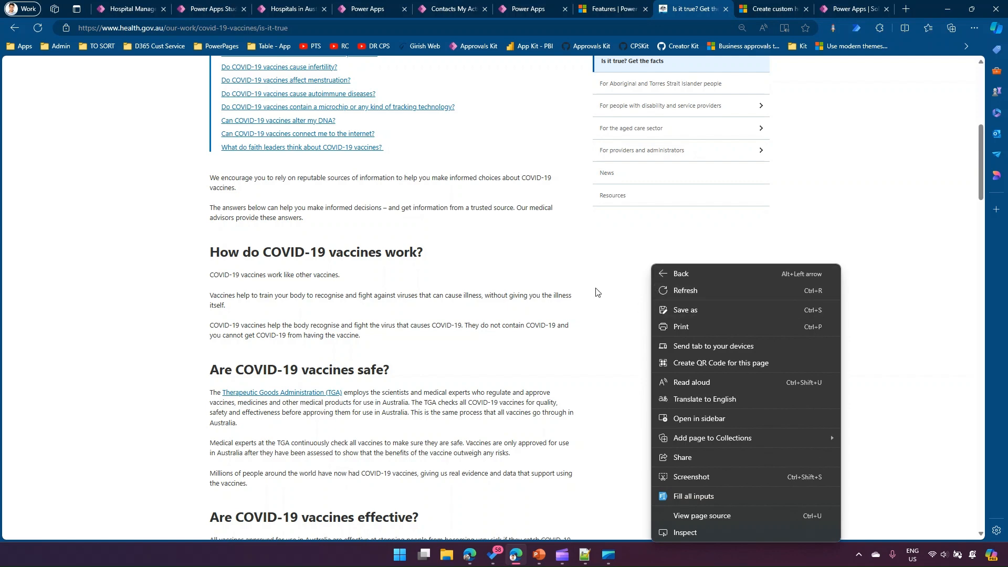
pyautogui.click(598, 265)
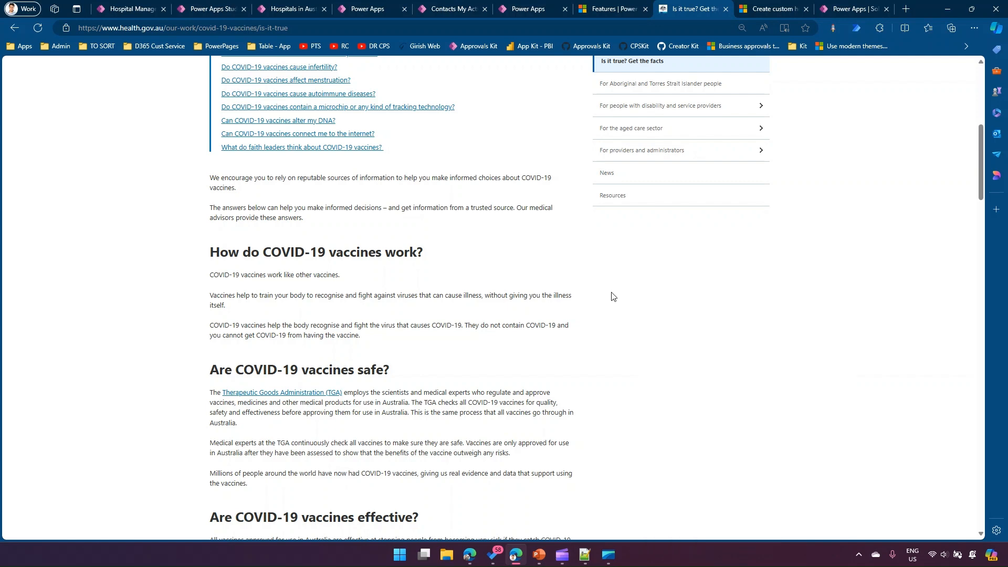
# - Dismiss the page creation notice in the app designer and view the blank canvas of the Help custom page
pyautogui.click(110, 8)
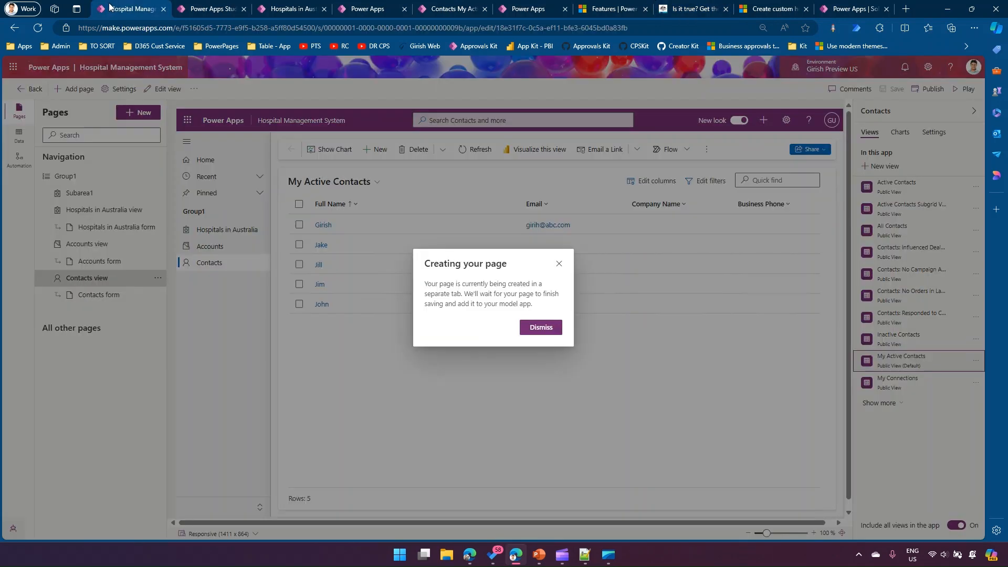
pyautogui.click(559, 263)
pyautogui.click(209, 11)
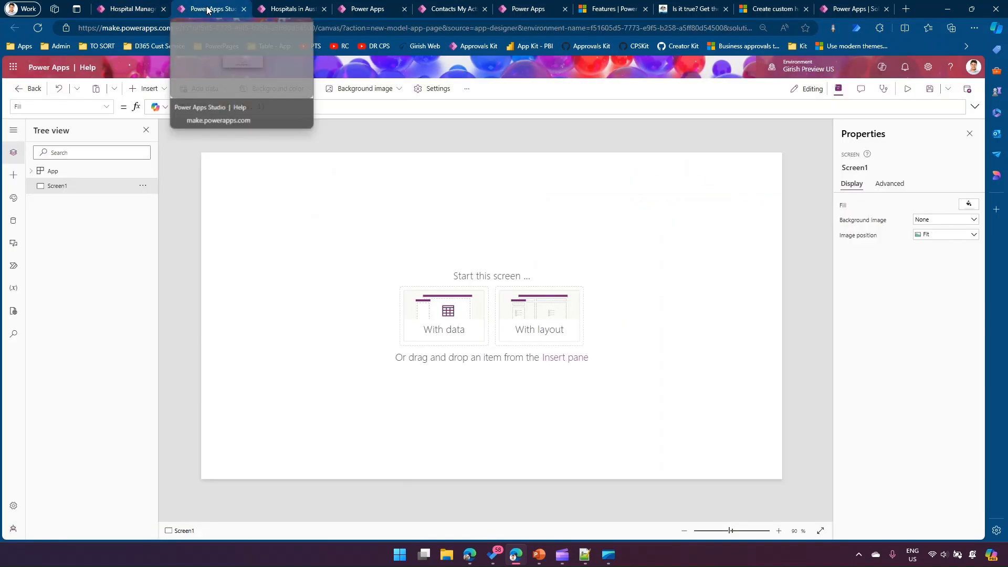
# - Return to the Mineral Sol solution and start a new web resource in it
pyautogui.click(841, 6)
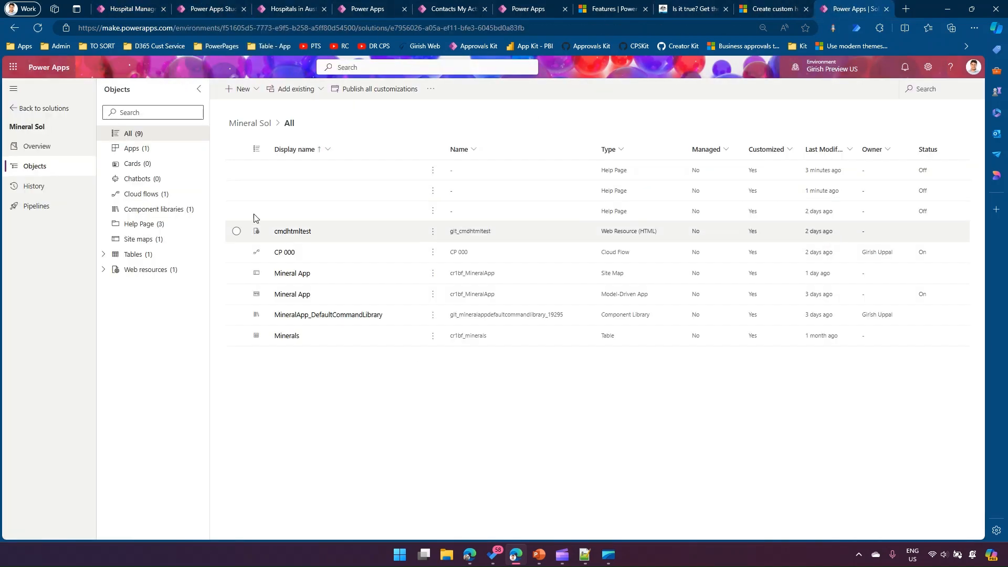
pyautogui.click(256, 90)
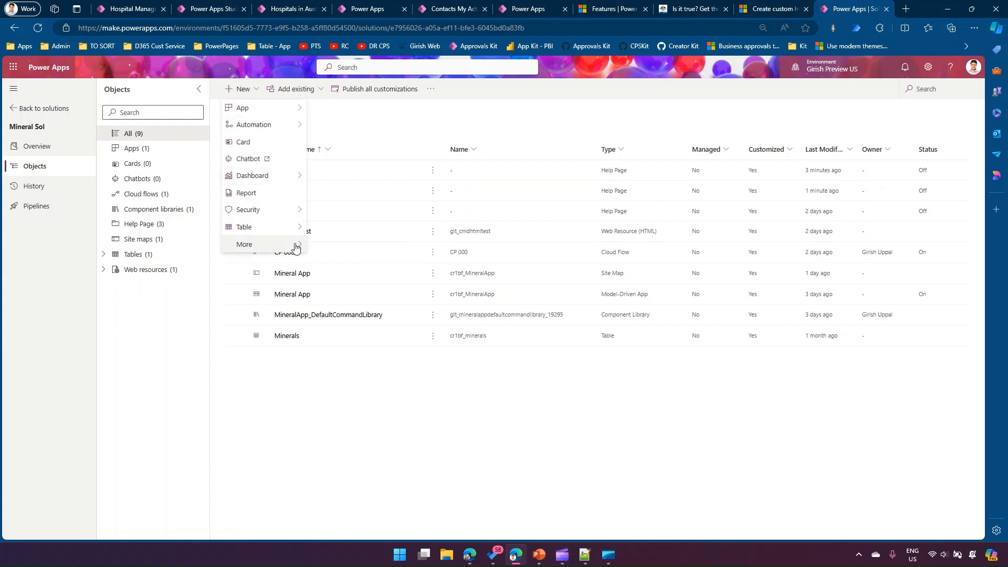
pyautogui.moveTo(297, 249)
pyautogui.click(347, 364)
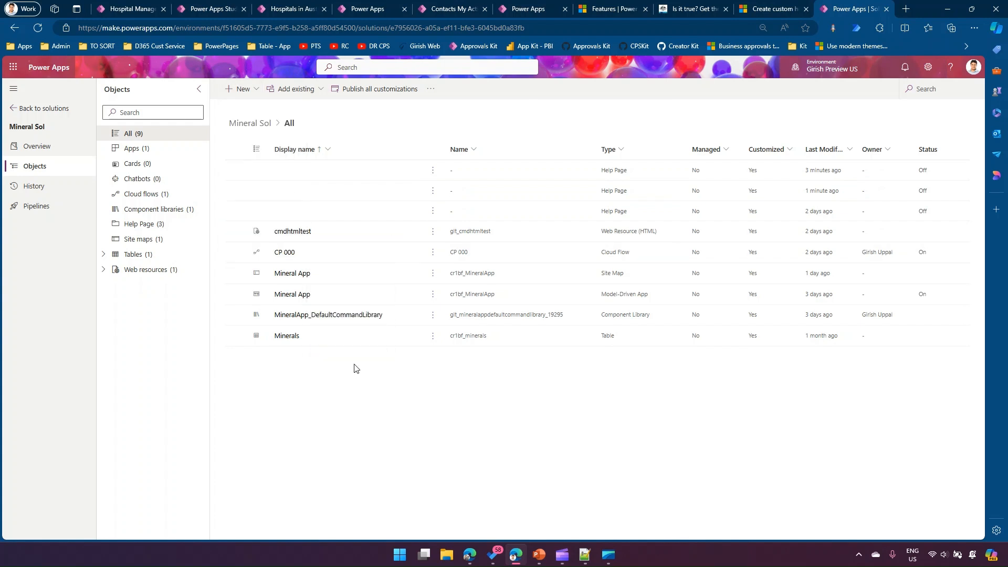
# - Examine the new web resource form's file upload, display name and name fields, and the available types, without choosing a file
pyautogui.click(715, 121)
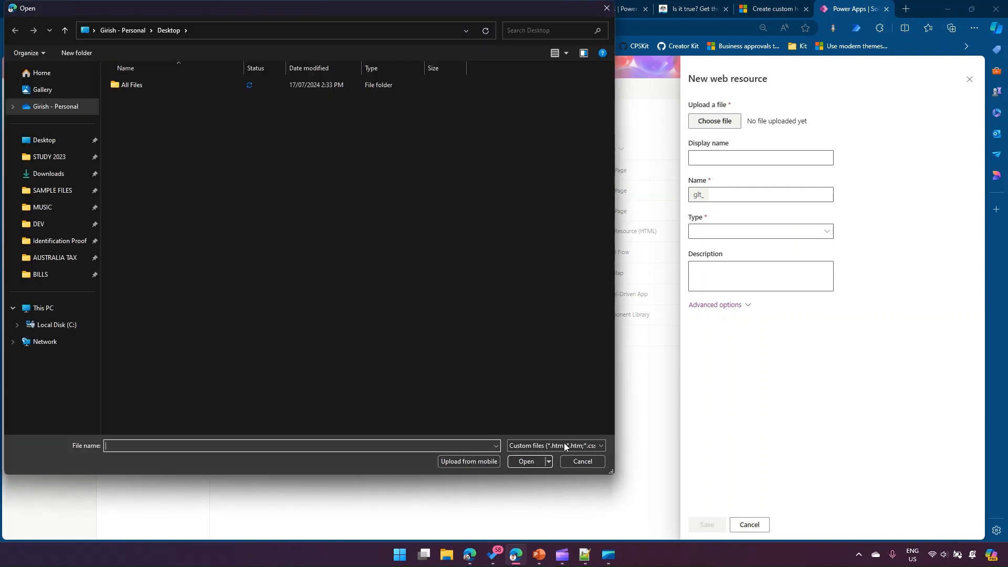
pyautogui.click(582, 461)
pyautogui.click(720, 157)
pyautogui.click(710, 192)
pyautogui.click(727, 234)
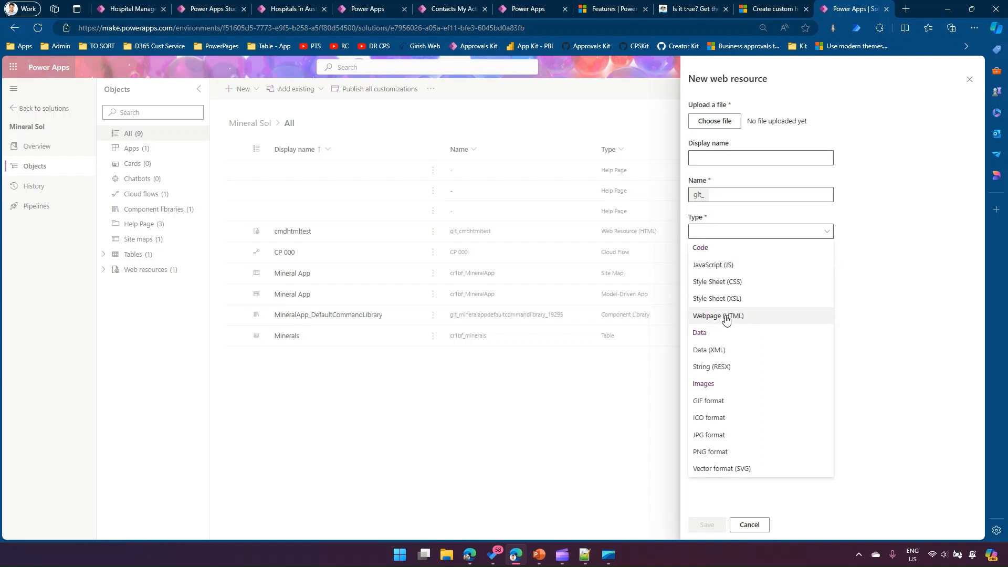
pyautogui.click(892, 319)
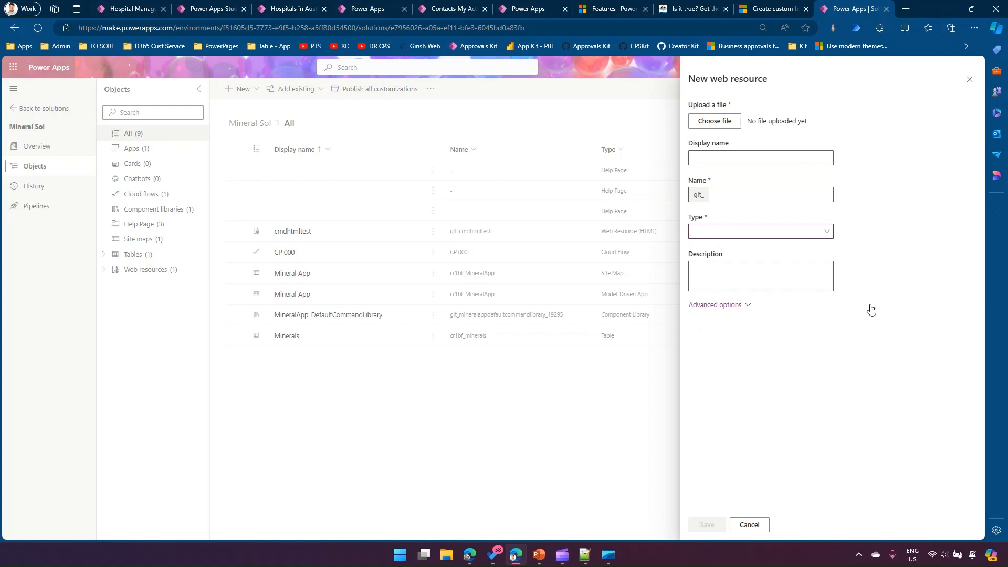
# - In the Hospital Management System app designer, add a web resource page using preview.html with the title Preview Help
pyautogui.click(131, 9)
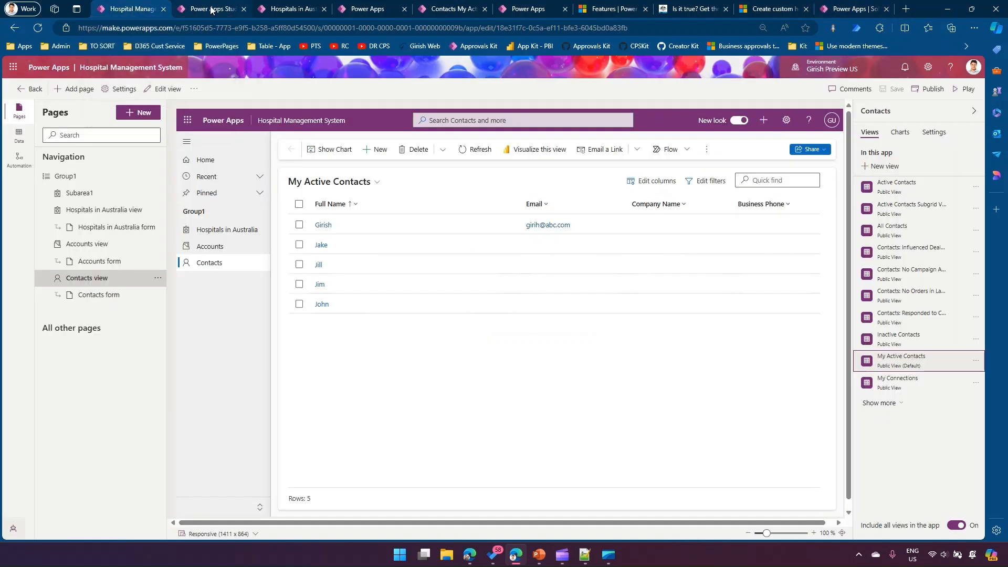
pyautogui.click(140, 113)
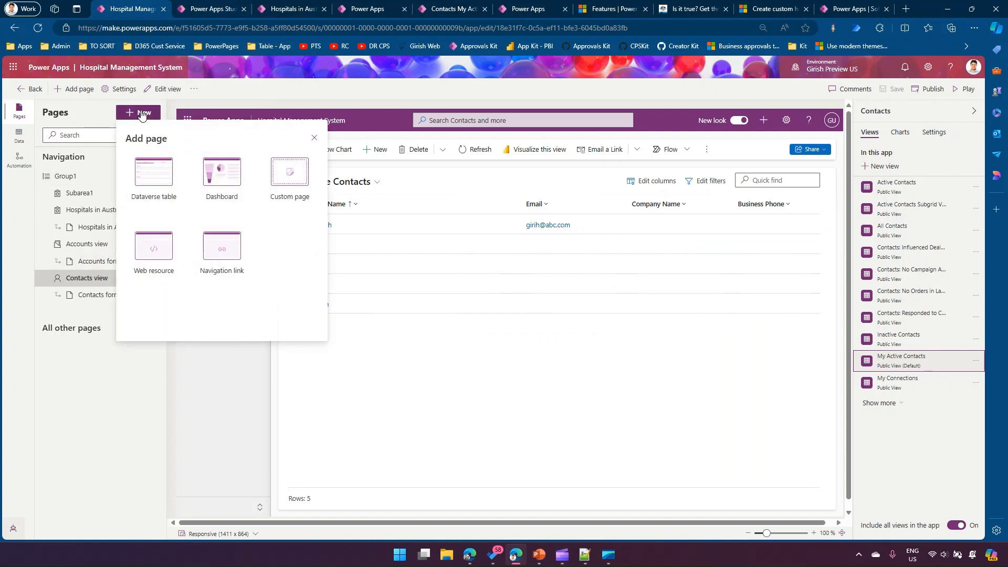
pyautogui.click(161, 248)
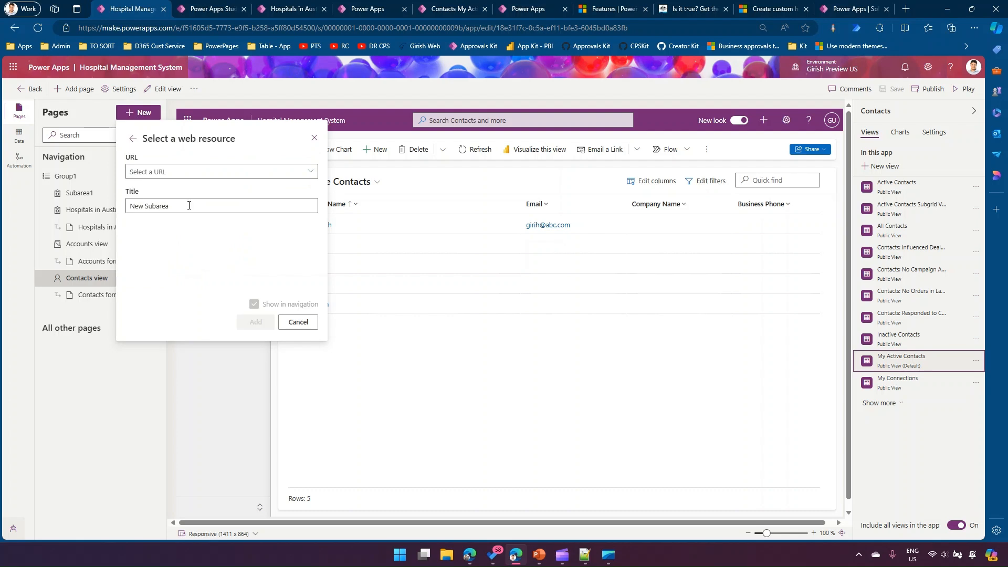
pyautogui.click(315, 175)
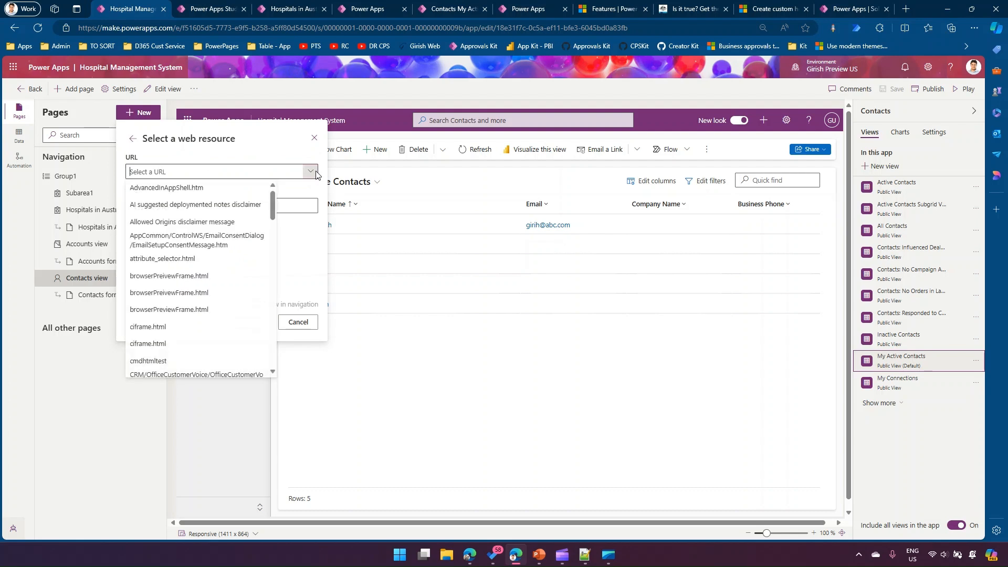
pyautogui.moveTo(273, 204); pyautogui.dragTo(283, 314)
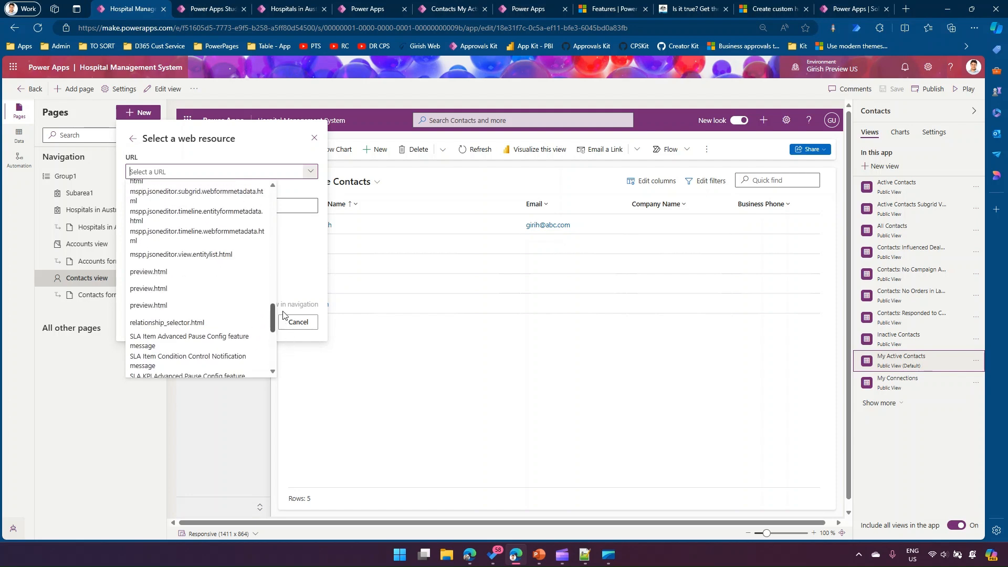
pyautogui.click(185, 289)
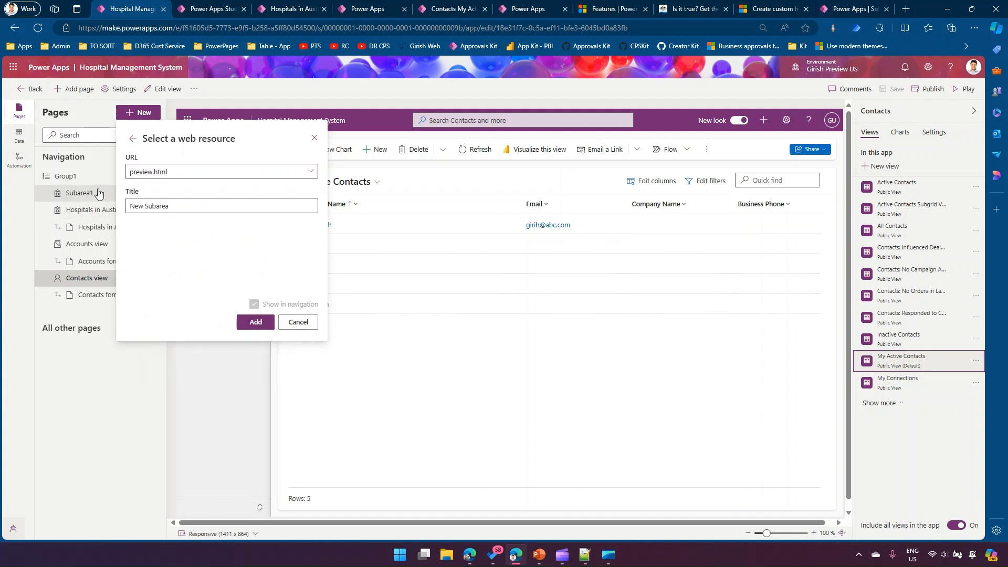
pyautogui.moveTo(173, 205); pyautogui.dragTo(115, 208)
pyautogui.write('Preview Help')
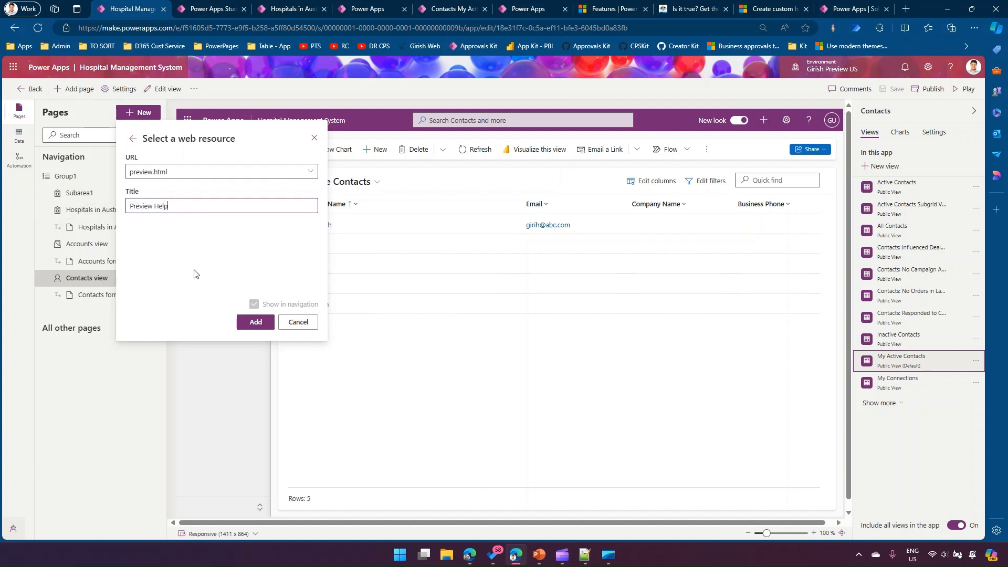
pyautogui.click(255, 321)
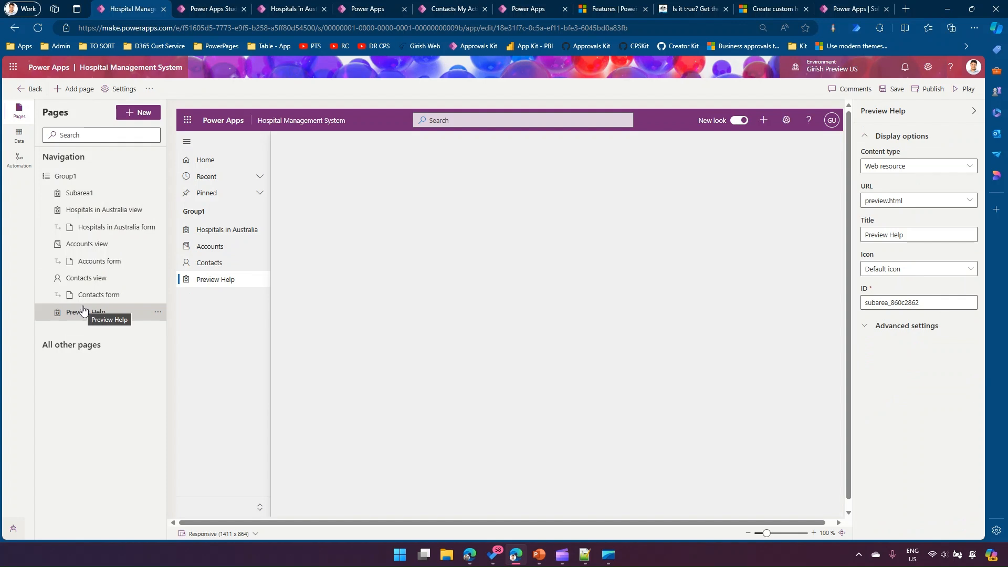
# - Publish the Hospital Management System app with the Preview Help page and play it
pyautogui.click(927, 94)
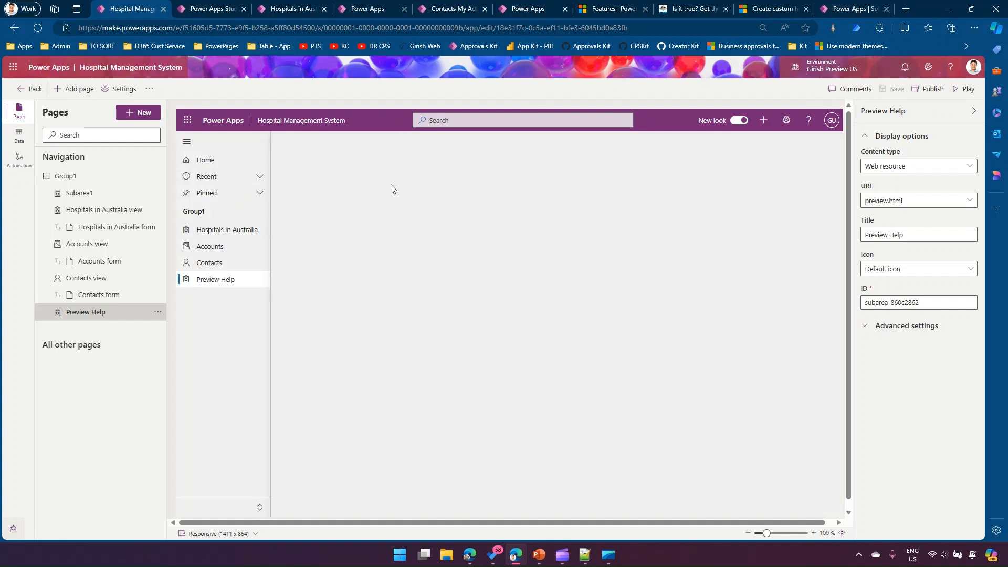
pyautogui.click(959, 91)
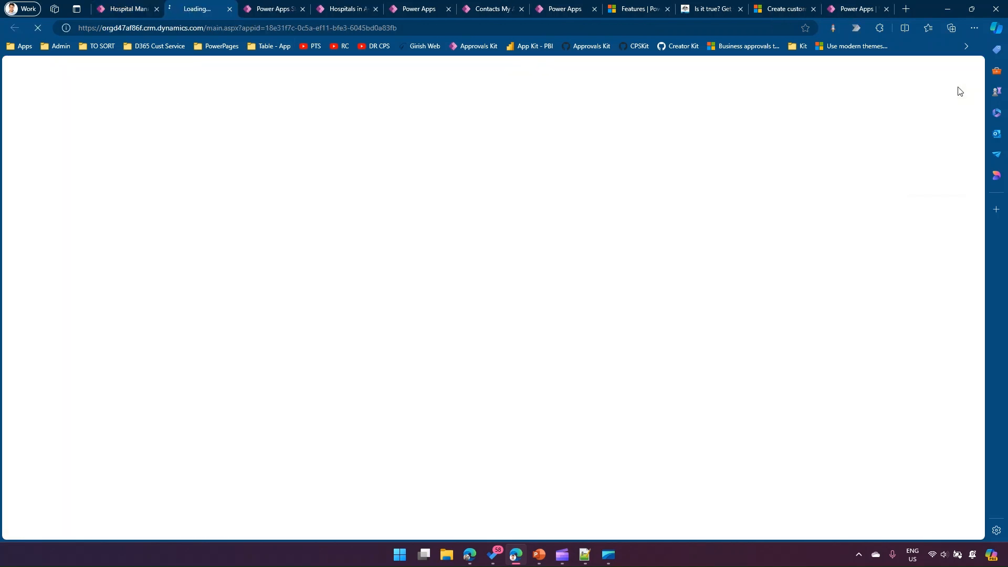